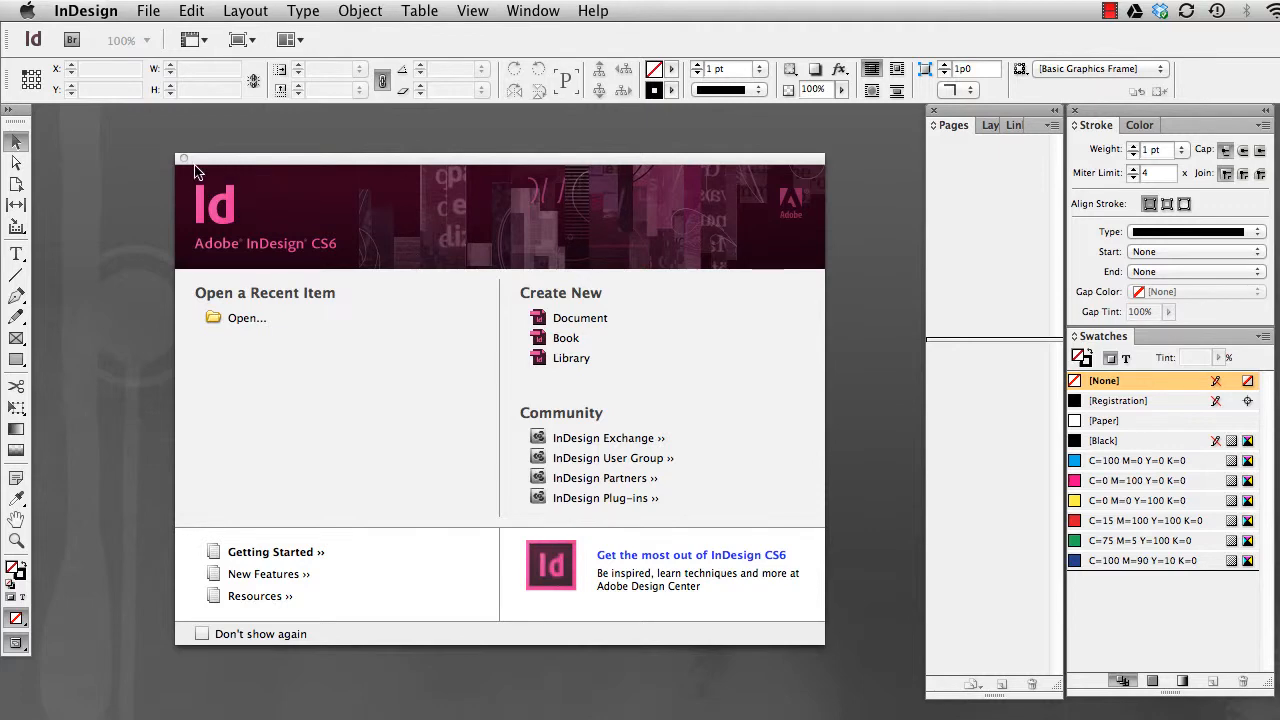
# - Create a new four-page Letter print document with facing pages and three columns
pyautogui.click(182, 158)
pyautogui.click(149, 10)
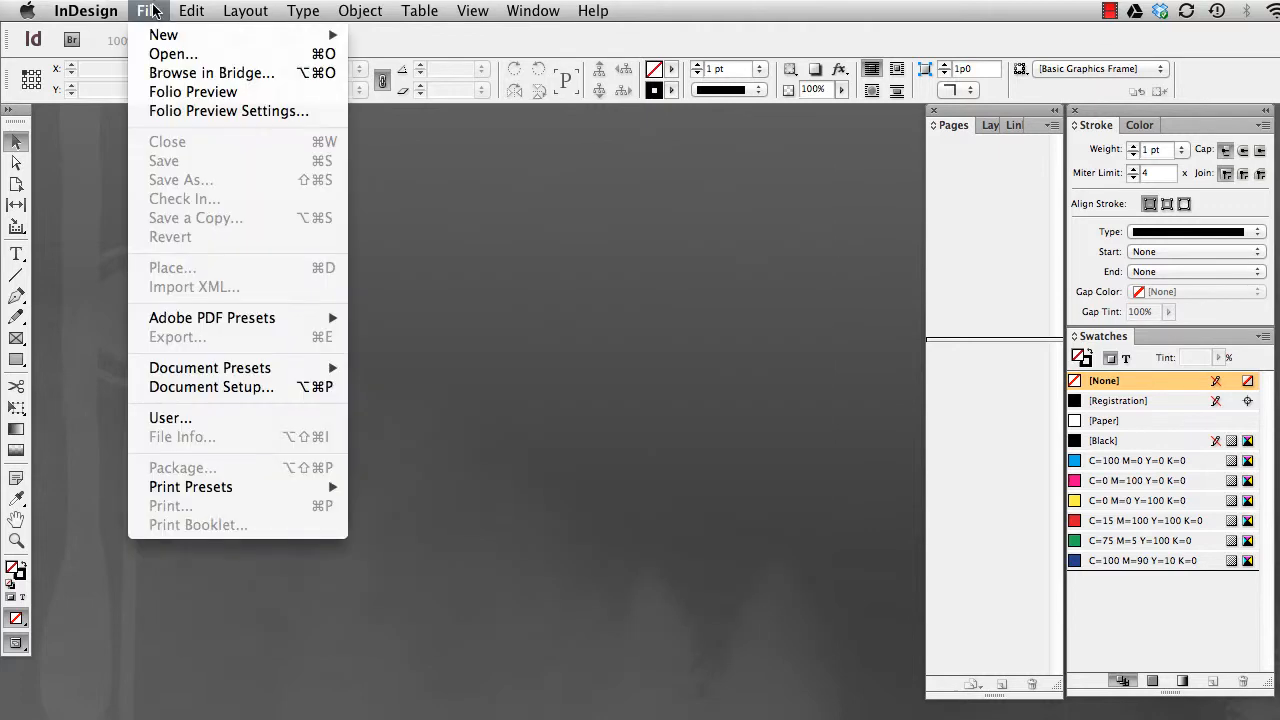
pyautogui.moveTo(165, 35)
pyautogui.click(385, 42)
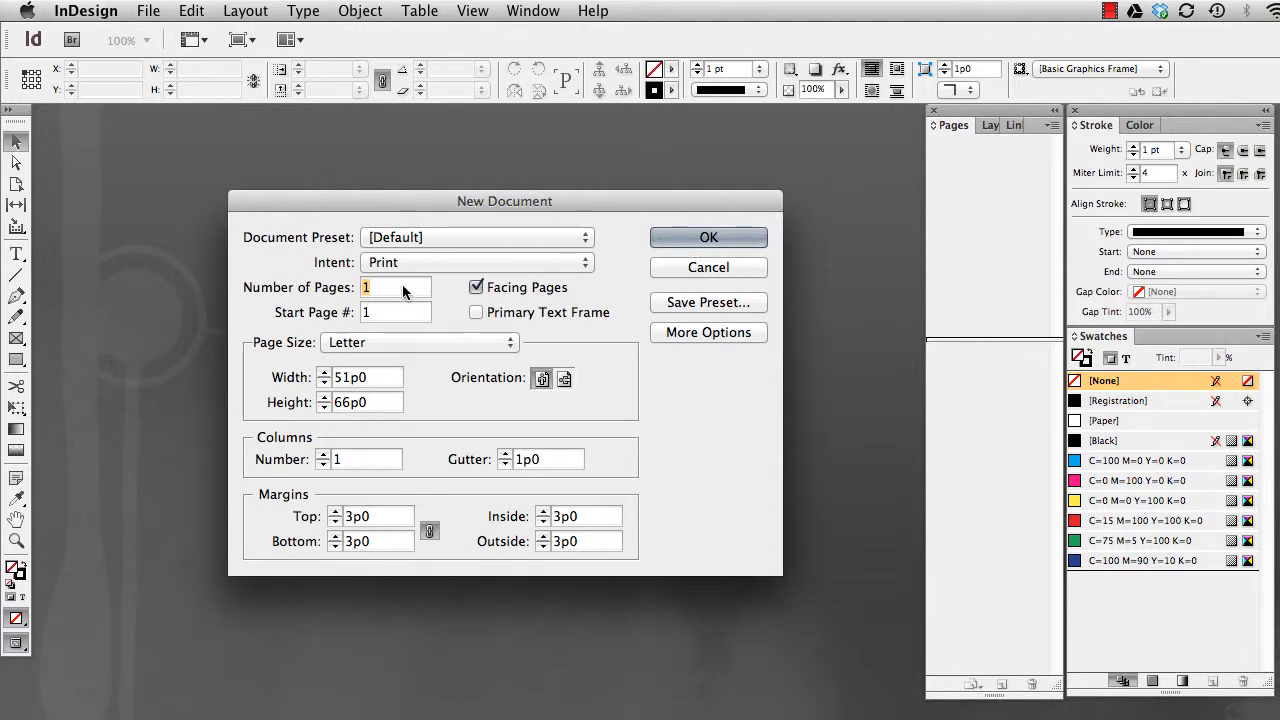
pyautogui.write('4')
pyautogui.click(324, 454)
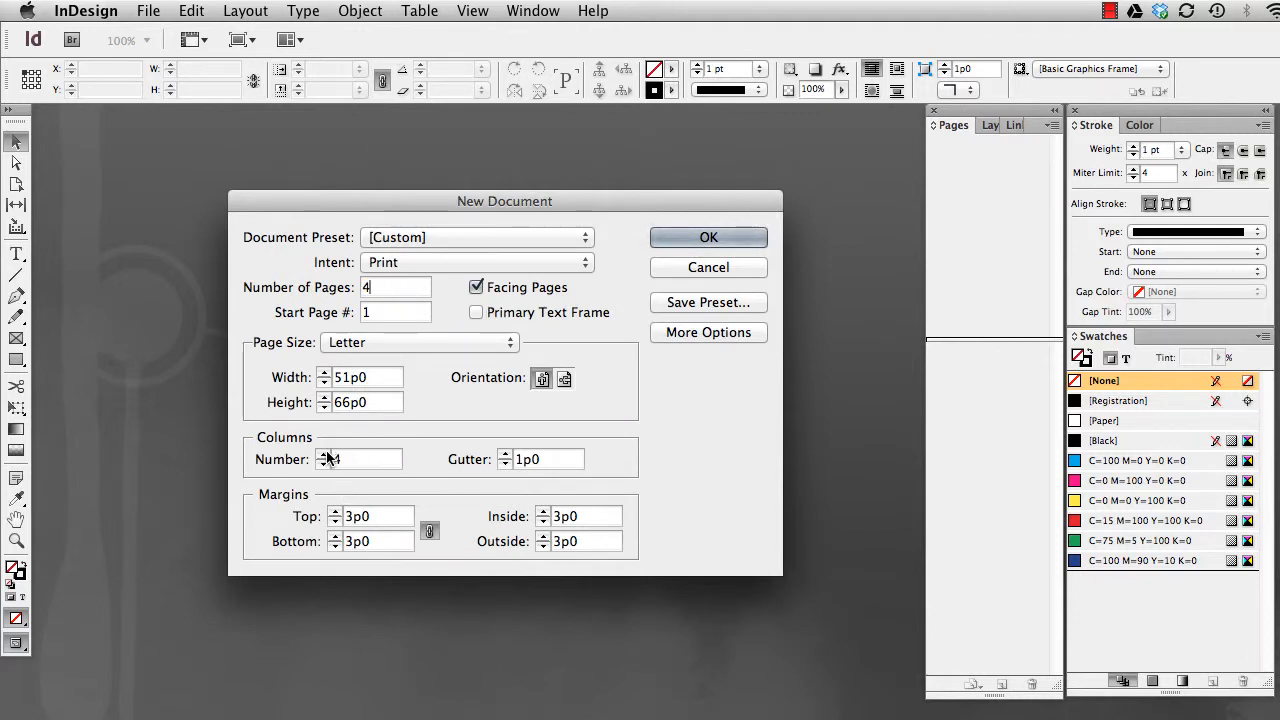
pyautogui.click(324, 454)
pyautogui.click(697, 240)
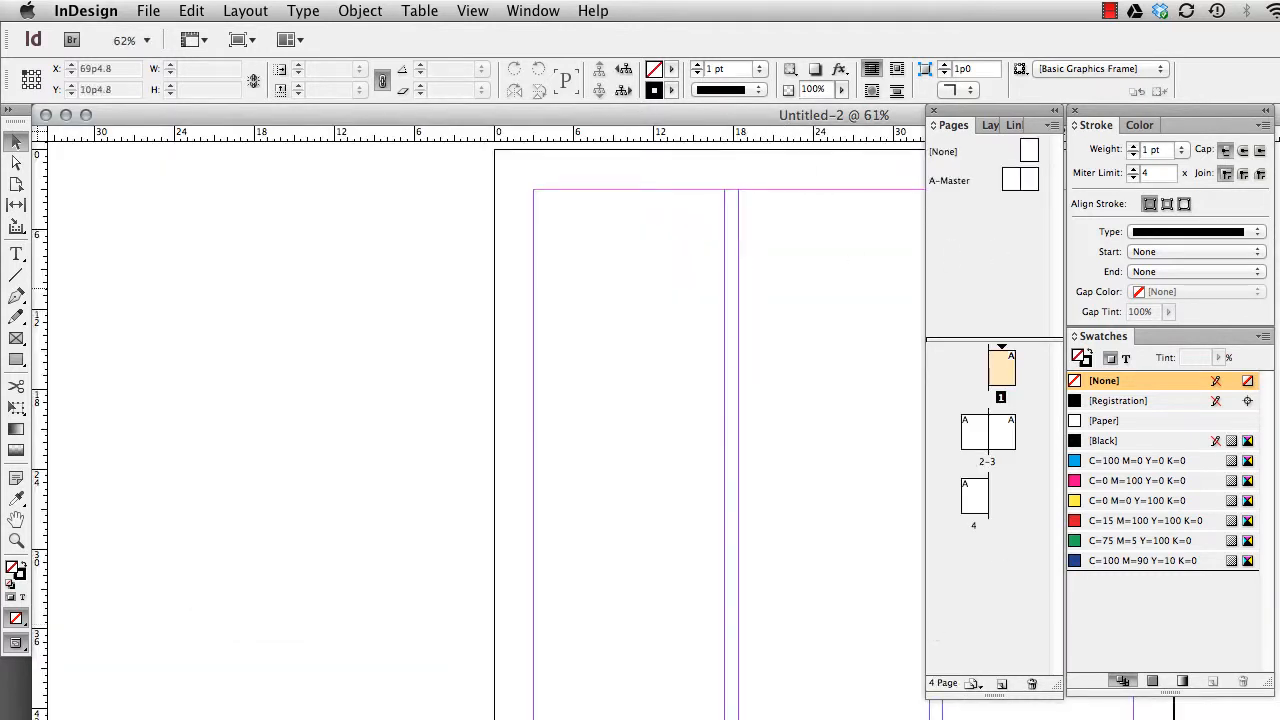
# - Resize the document window so the page clears the panels, and shrink the master pages area above the page thumbnails
pyautogui.moveTo(1279, 719); pyautogui.dragTo(911, 693)
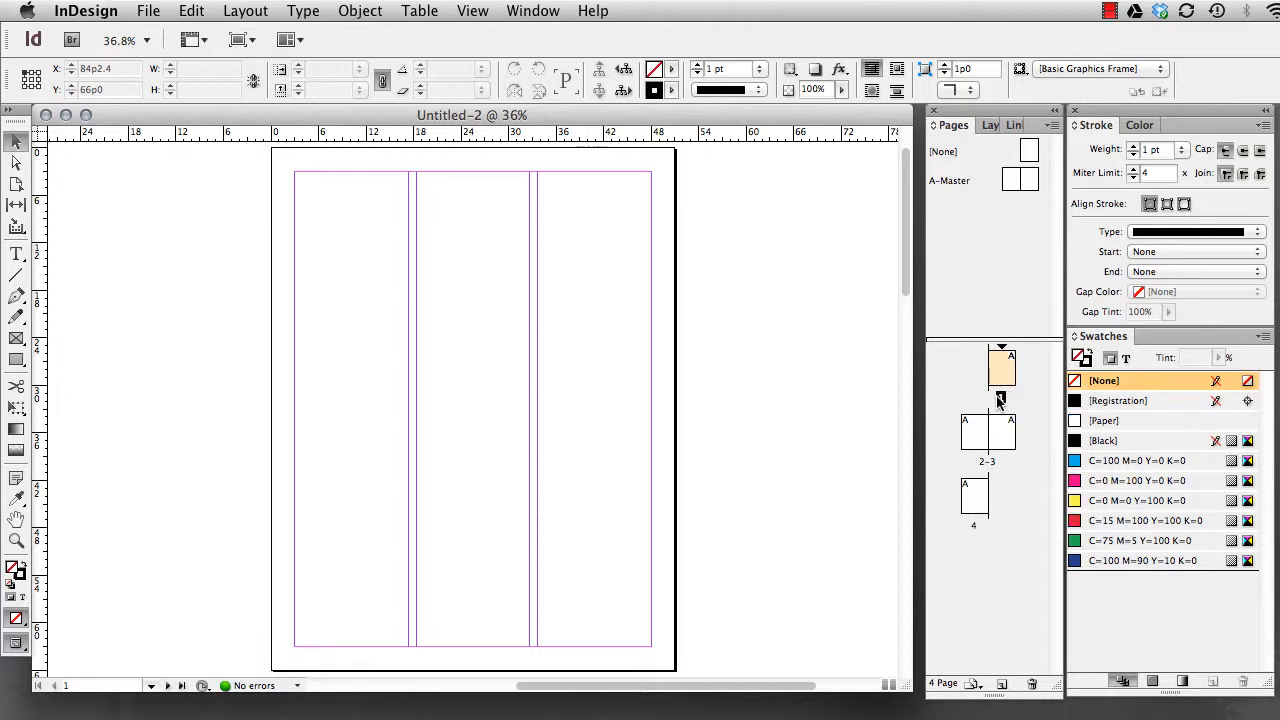
pyautogui.click(984, 424)
pyautogui.click(1006, 428)
pyautogui.click(971, 487)
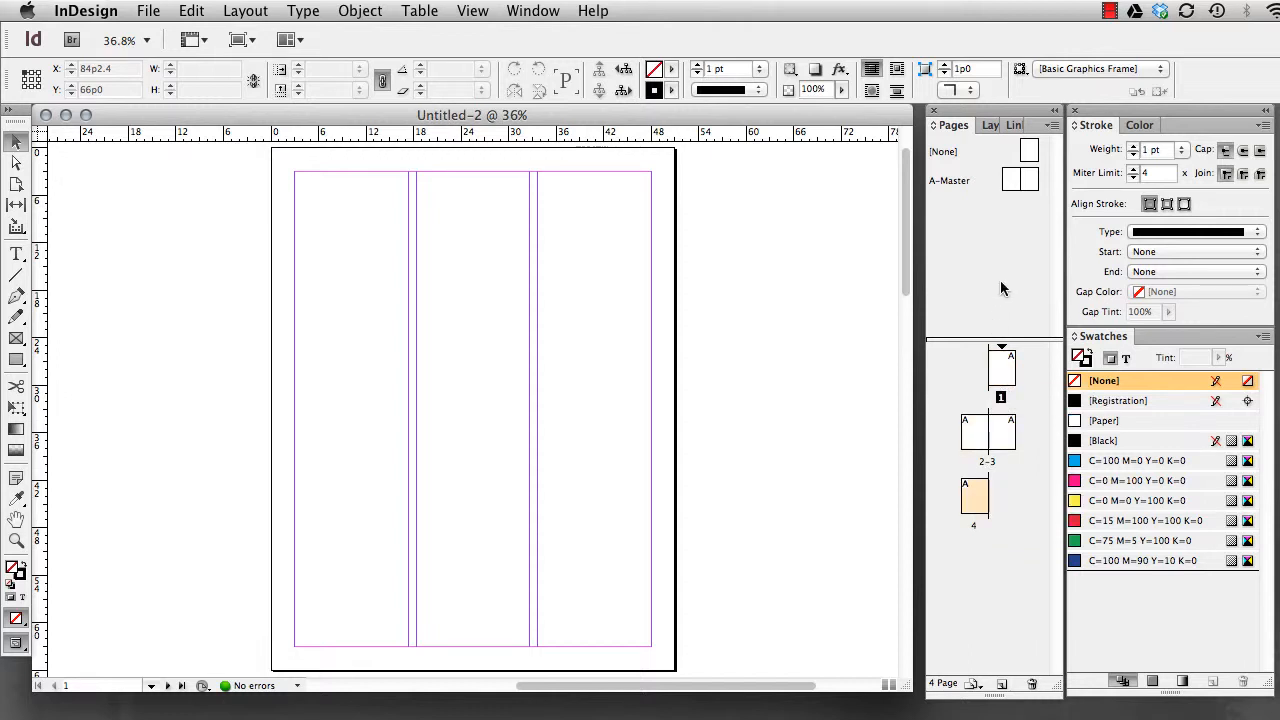
pyautogui.moveTo(1034, 338); pyautogui.dragTo(1038, 243)
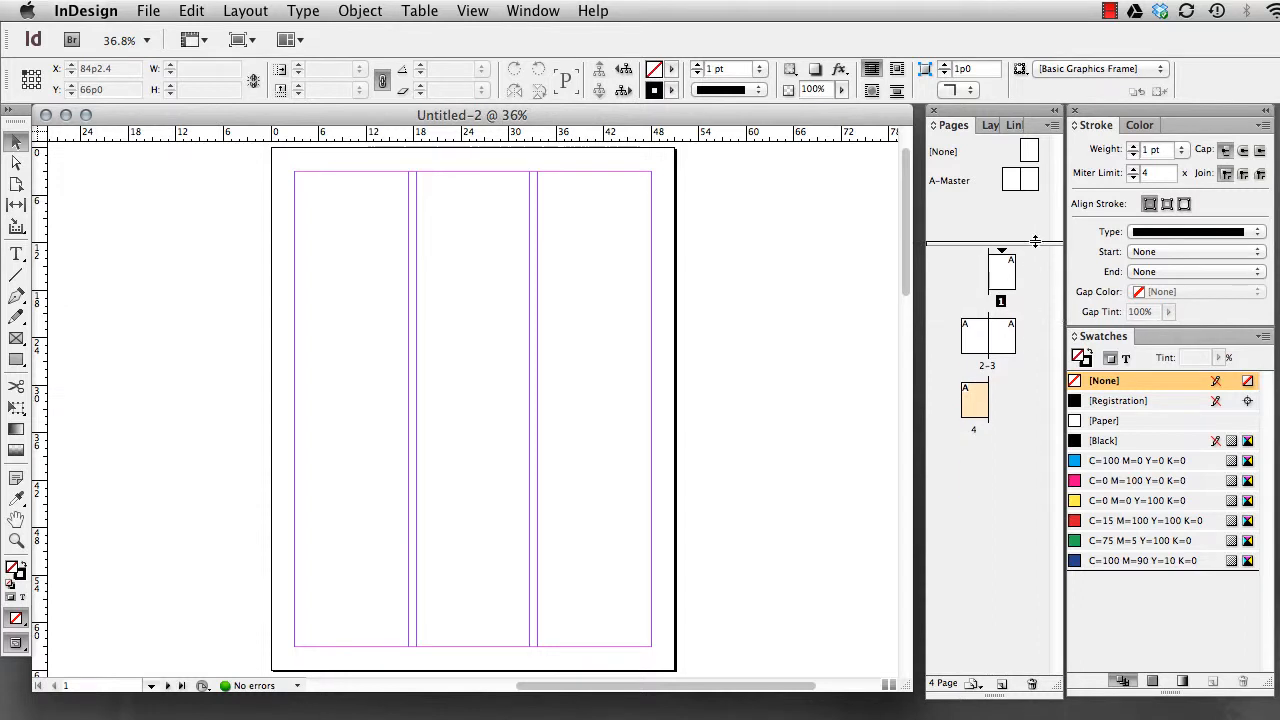
# - Open the A-Master spread and add a text frame about 18 by 3 picas reading "December 2012" near the right-hand page's upper edge
pyautogui.doubleClick(1014, 192)
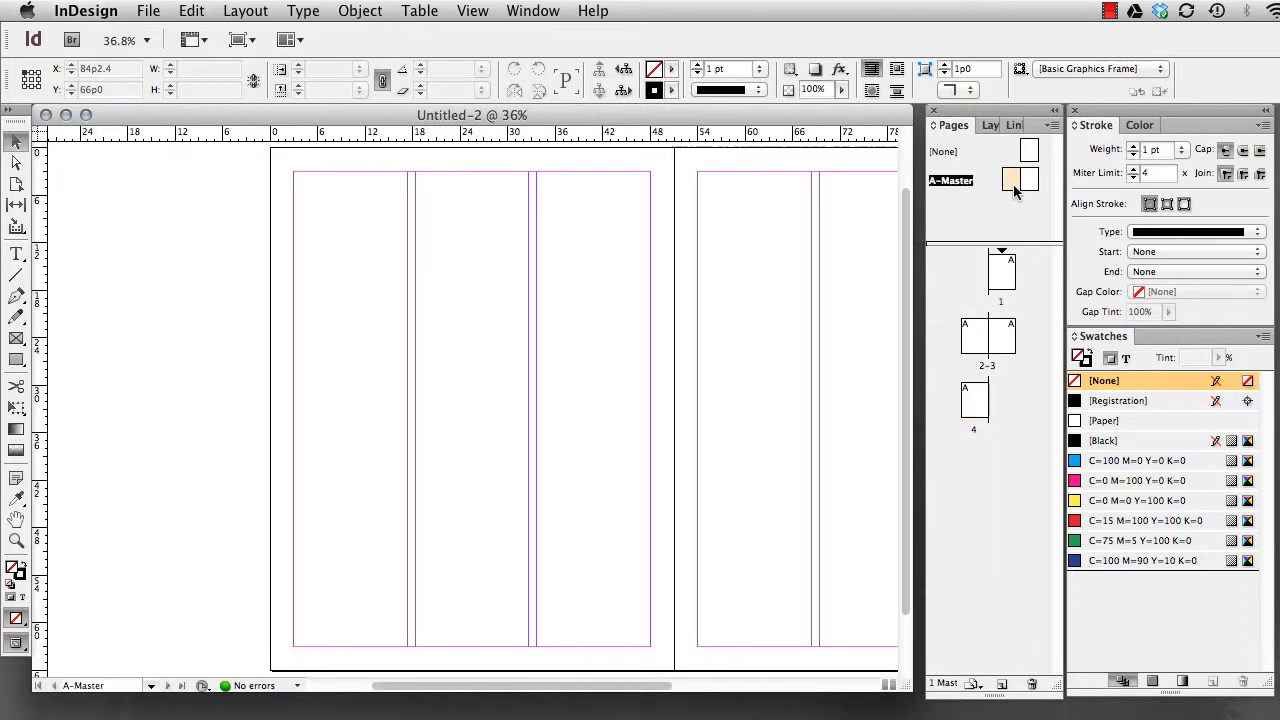
pyautogui.hscroll(5, 668, 549)
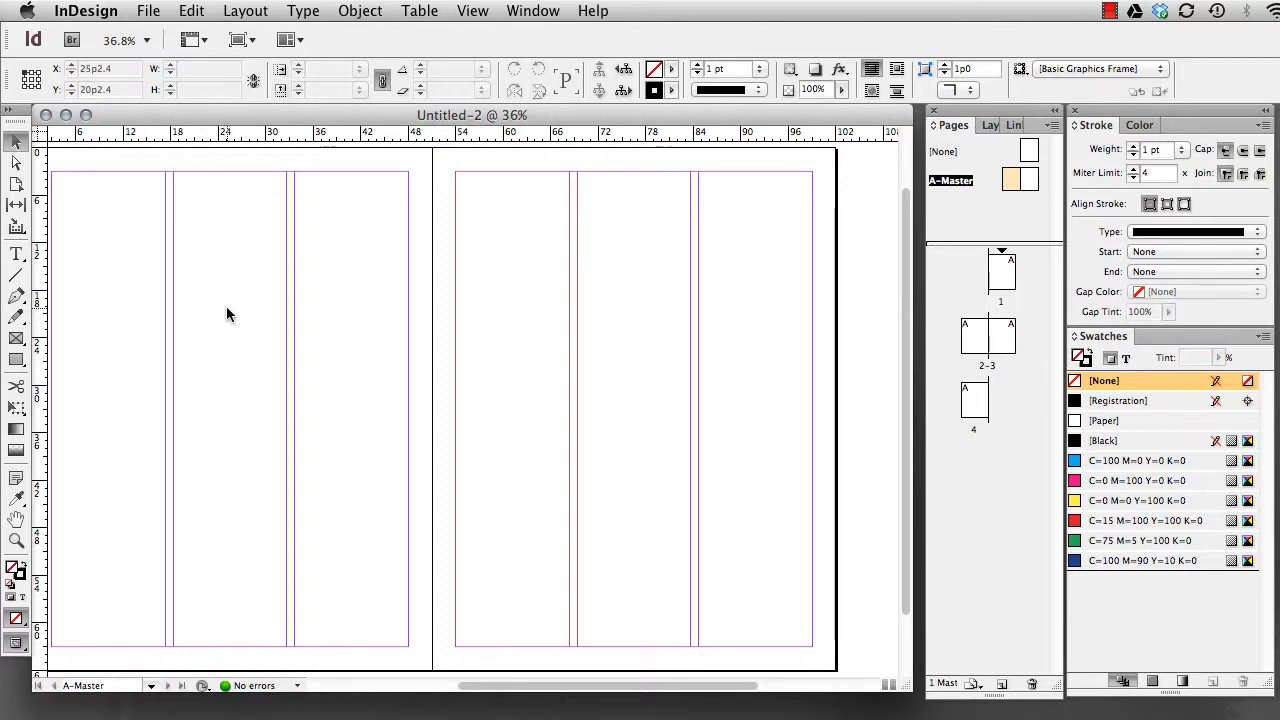
pyautogui.click(16, 254)
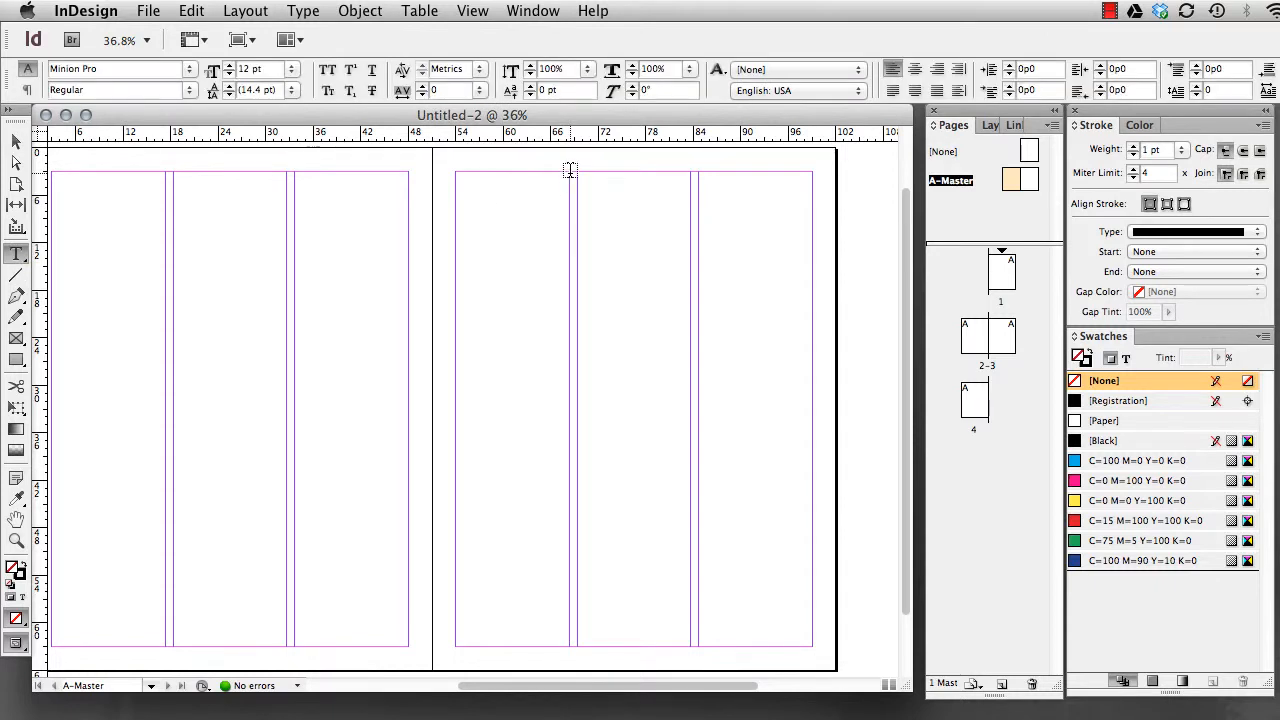
pyautogui.moveTo(567, 174); pyautogui.dragTo(710, 194)
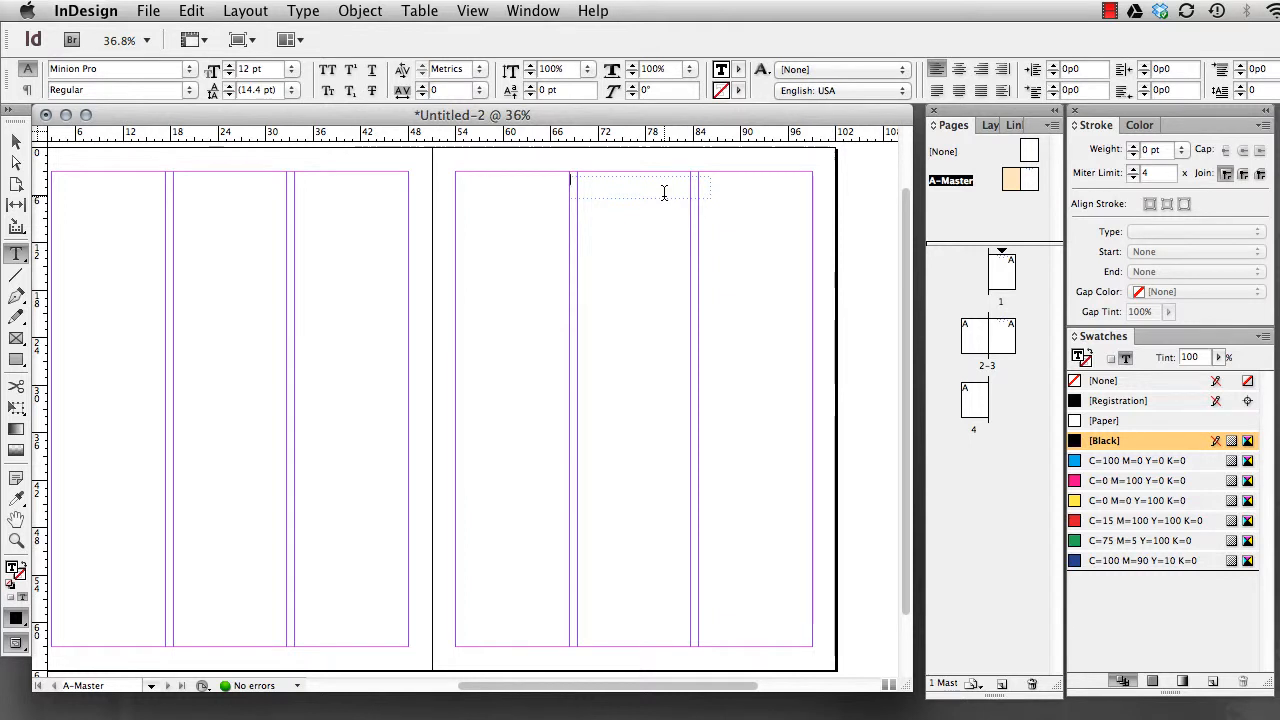
pyautogui.write('De')
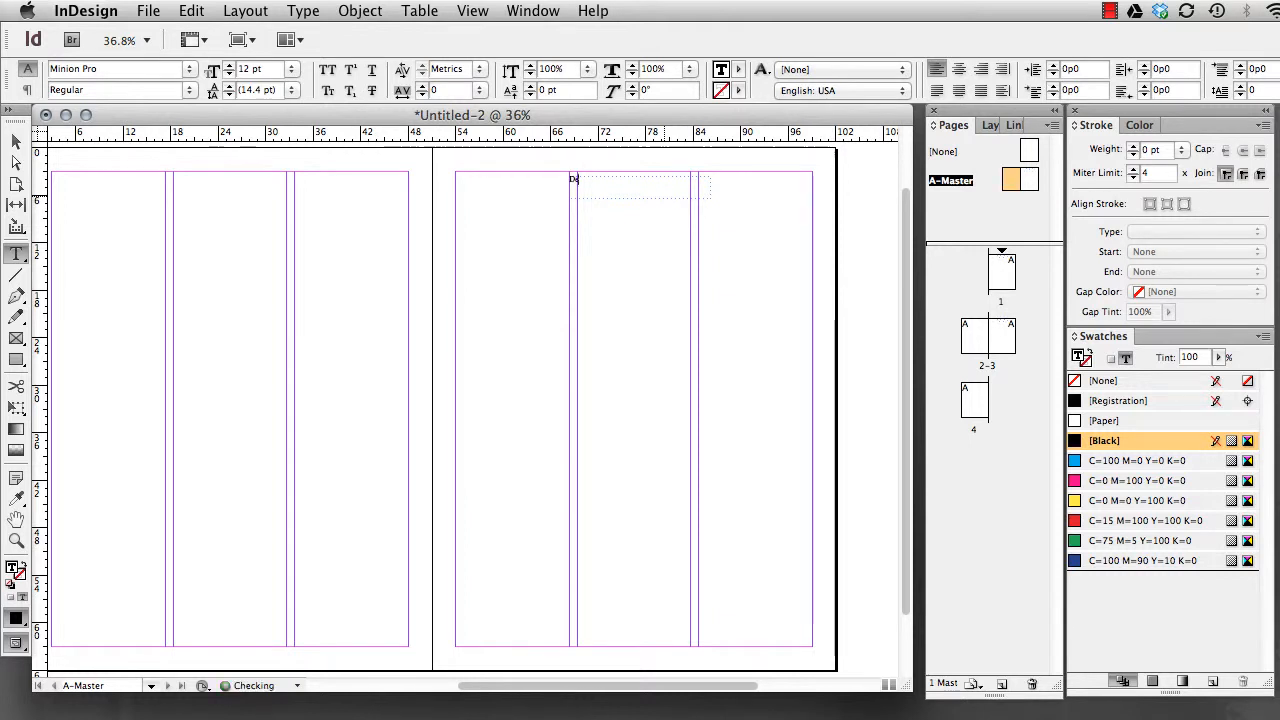
pyautogui.write('cember 2012')
# - Move the December 2012 frame into the upper outer margin corner of the right-hand master page and right-align its text
pyautogui.click(16, 141)
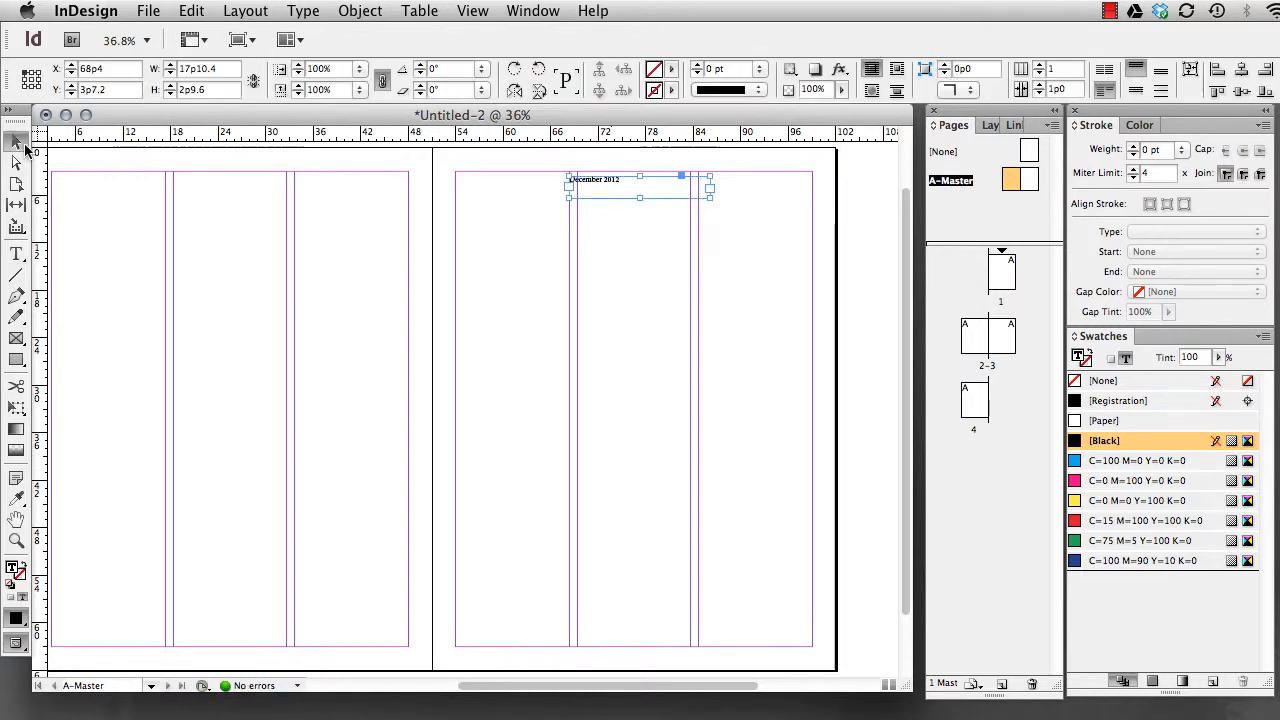
pyautogui.moveTo(680, 193); pyautogui.dragTo(786, 194)
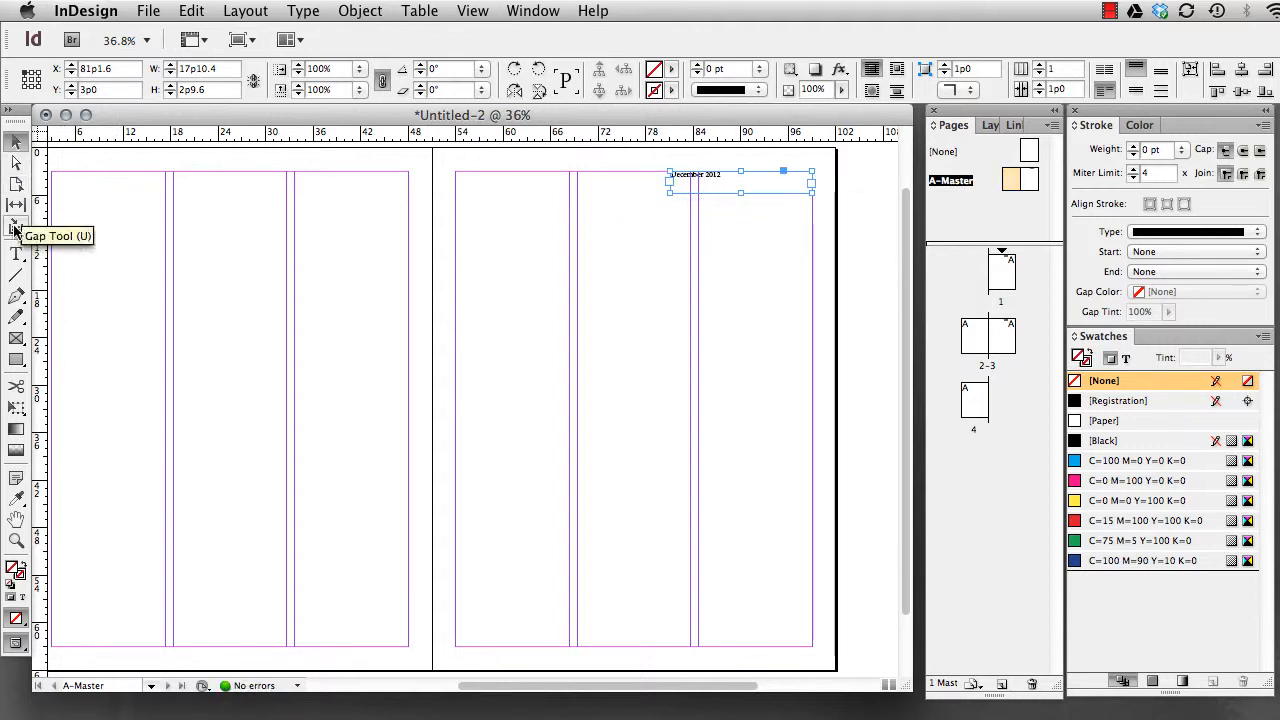
pyautogui.click(16, 254)
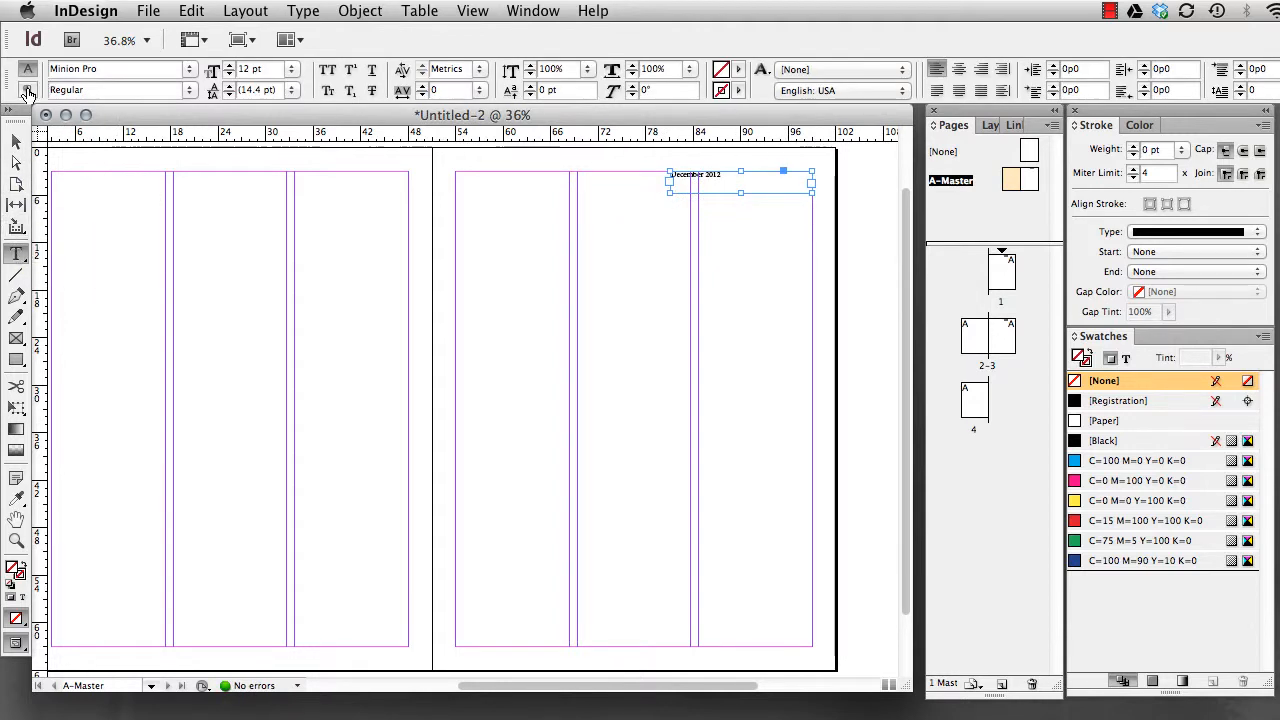
pyautogui.click(27, 90)
pyautogui.click(101, 68)
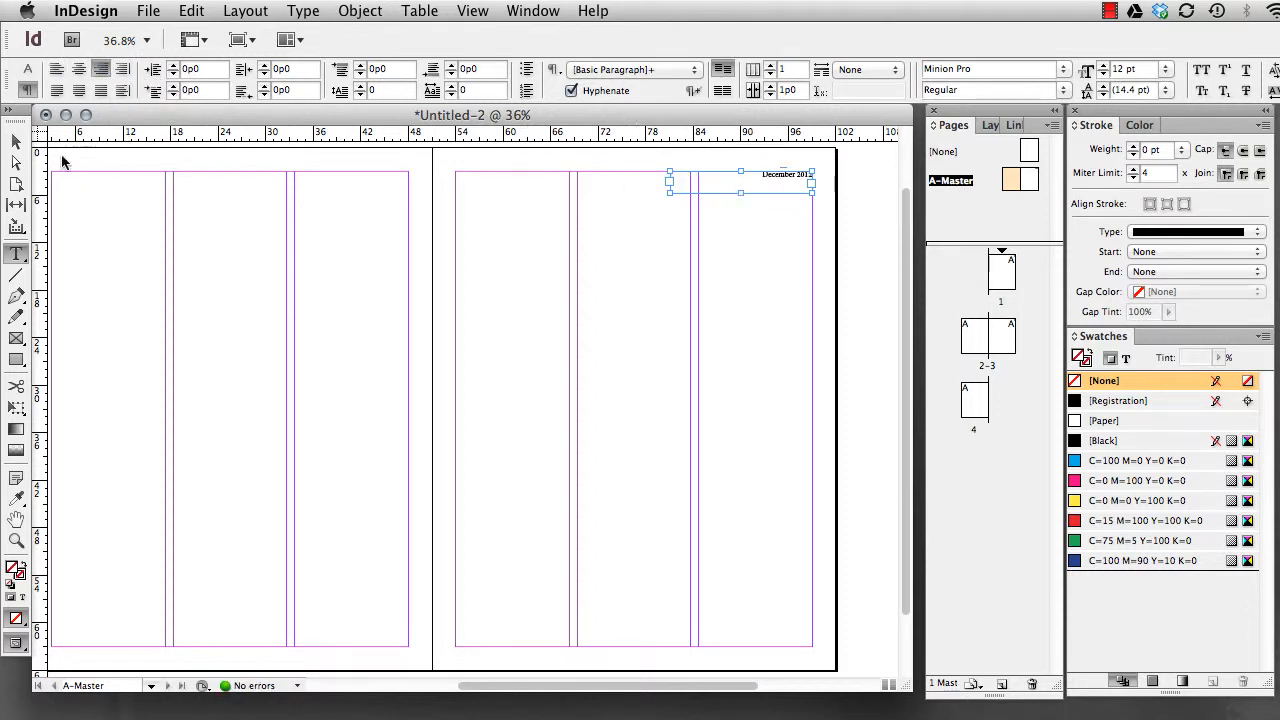
# - Shorten the date frame to about 1p5 high and place a copy in the left-hand master page's upper outer margin corner
pyautogui.click(16, 141)
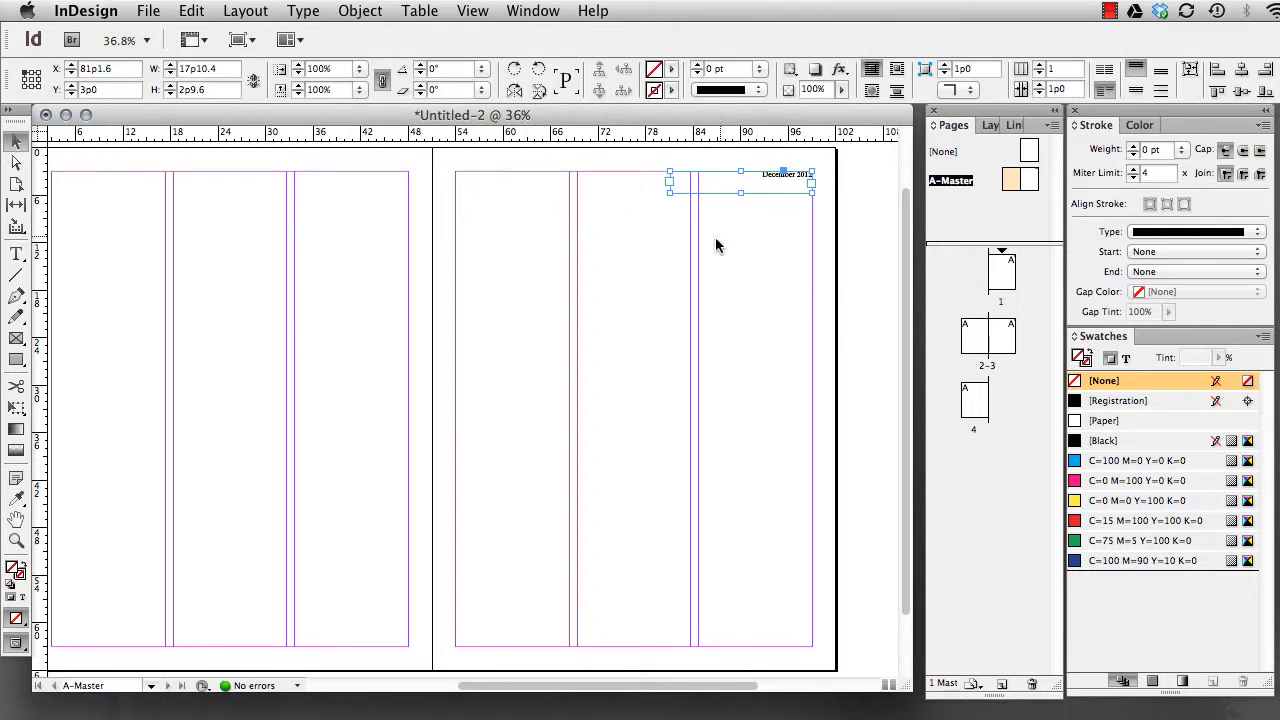
pyautogui.moveTo(740, 192); pyautogui.dragTo(740, 181)
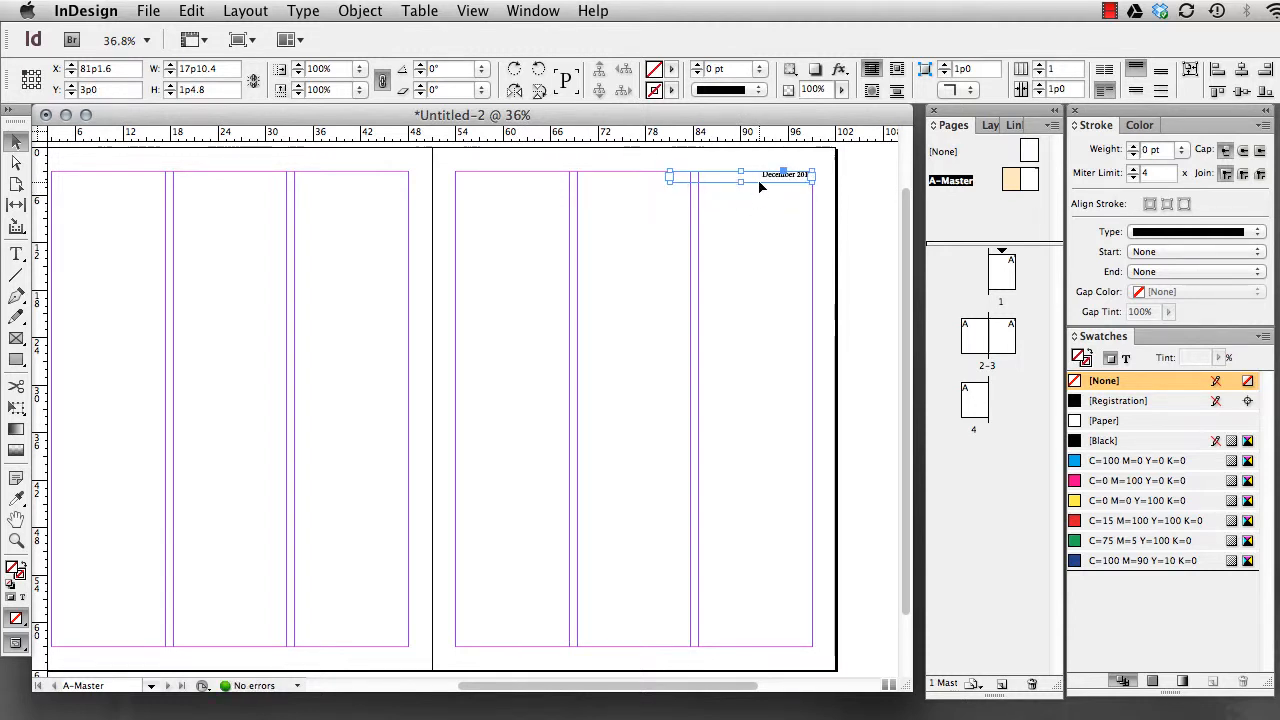
pyautogui.moveTo(766, 180); pyautogui.dragTo(147, 183)
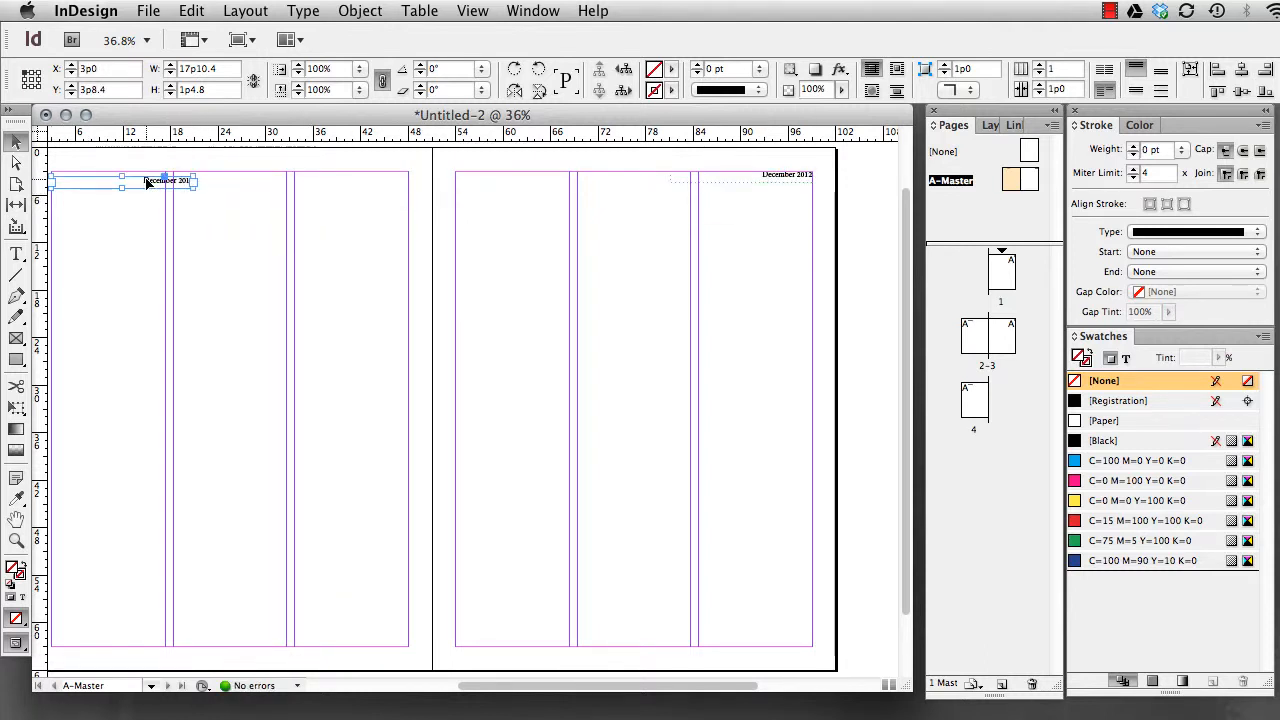
pyautogui.moveTo(138, 188); pyautogui.dragTo(138, 188)
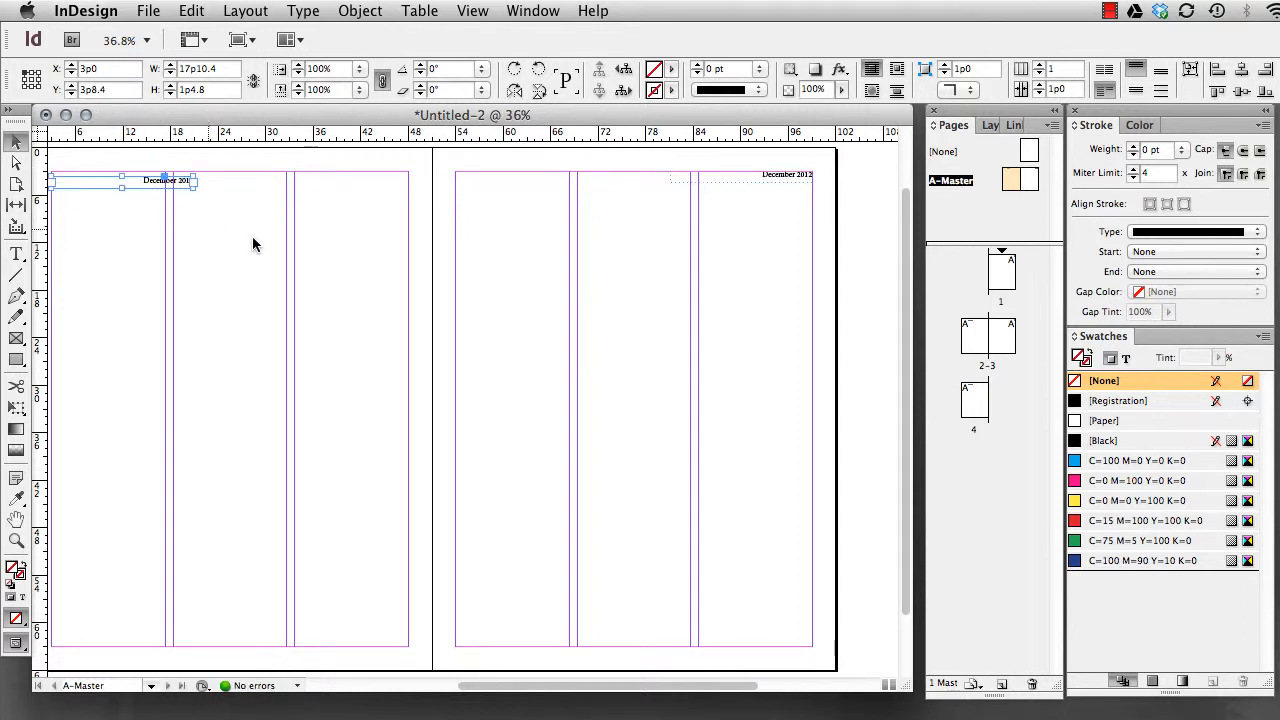
pyautogui.moveTo(99, 193); pyautogui.dragTo(99, 187)
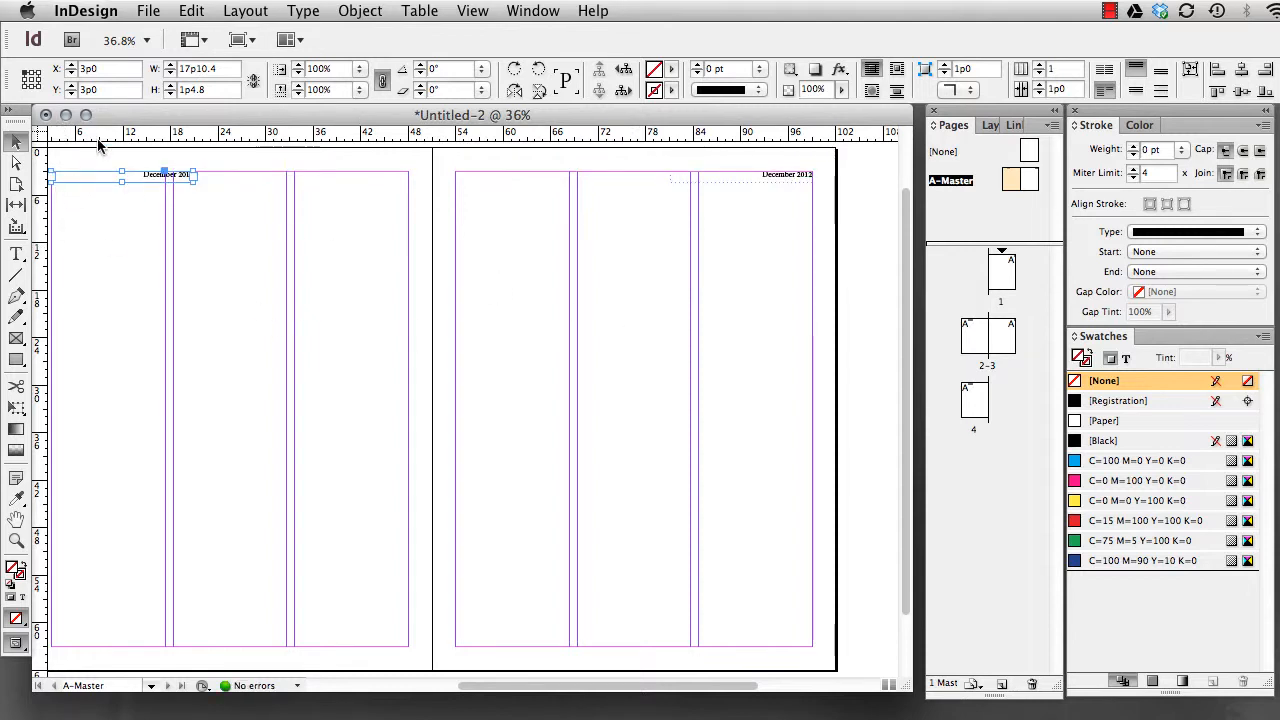
# - Left-align the text in the copied date frame on the left-hand master page
pyautogui.click(16, 253)
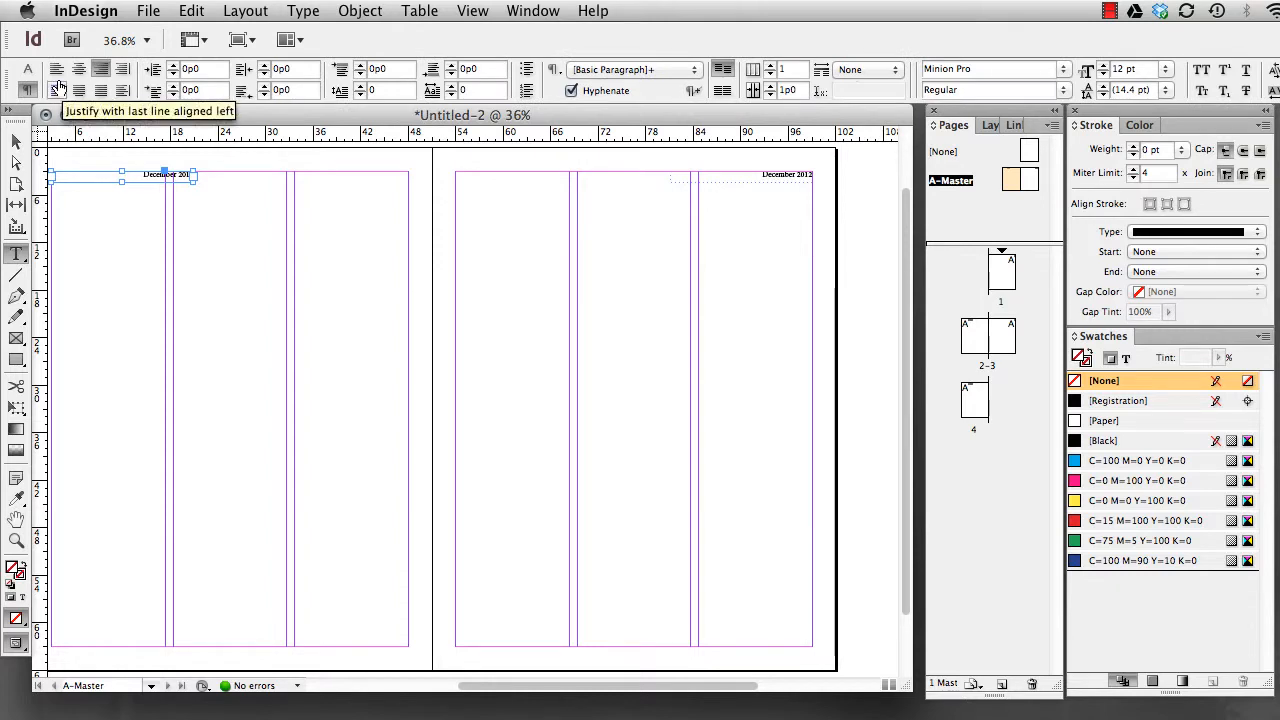
pyautogui.click(56, 69)
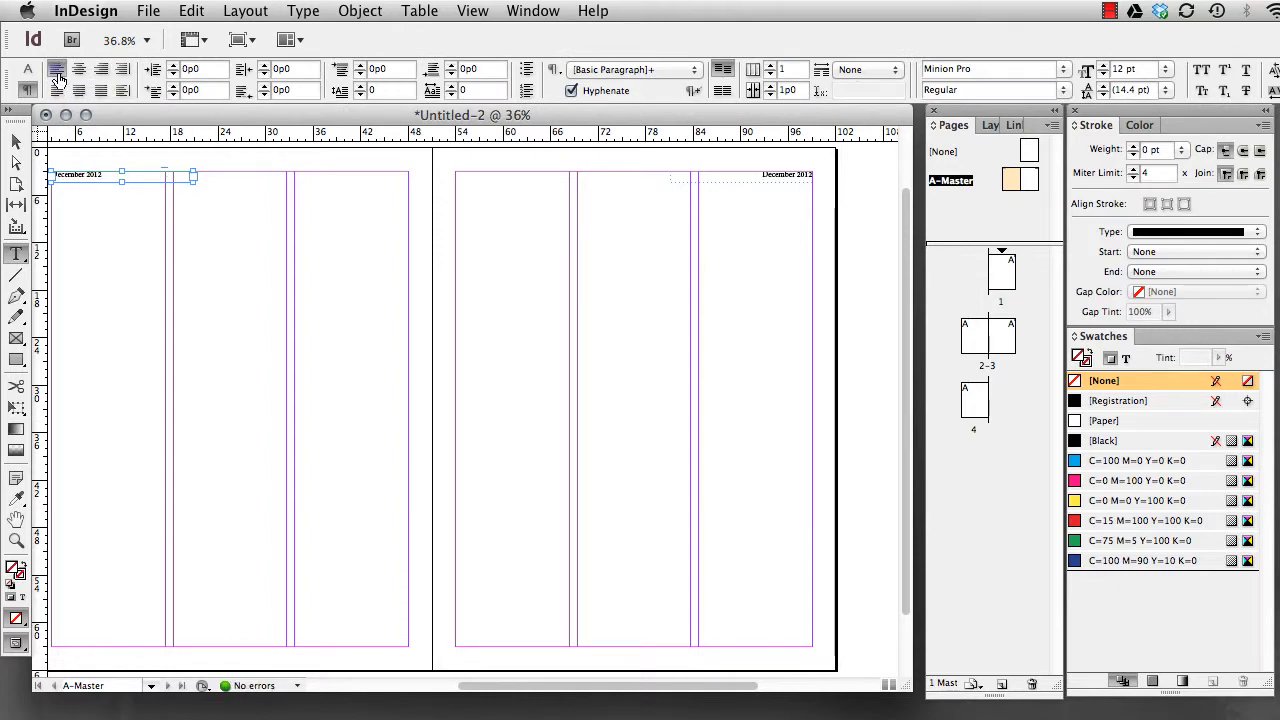
pyautogui.click(397, 297)
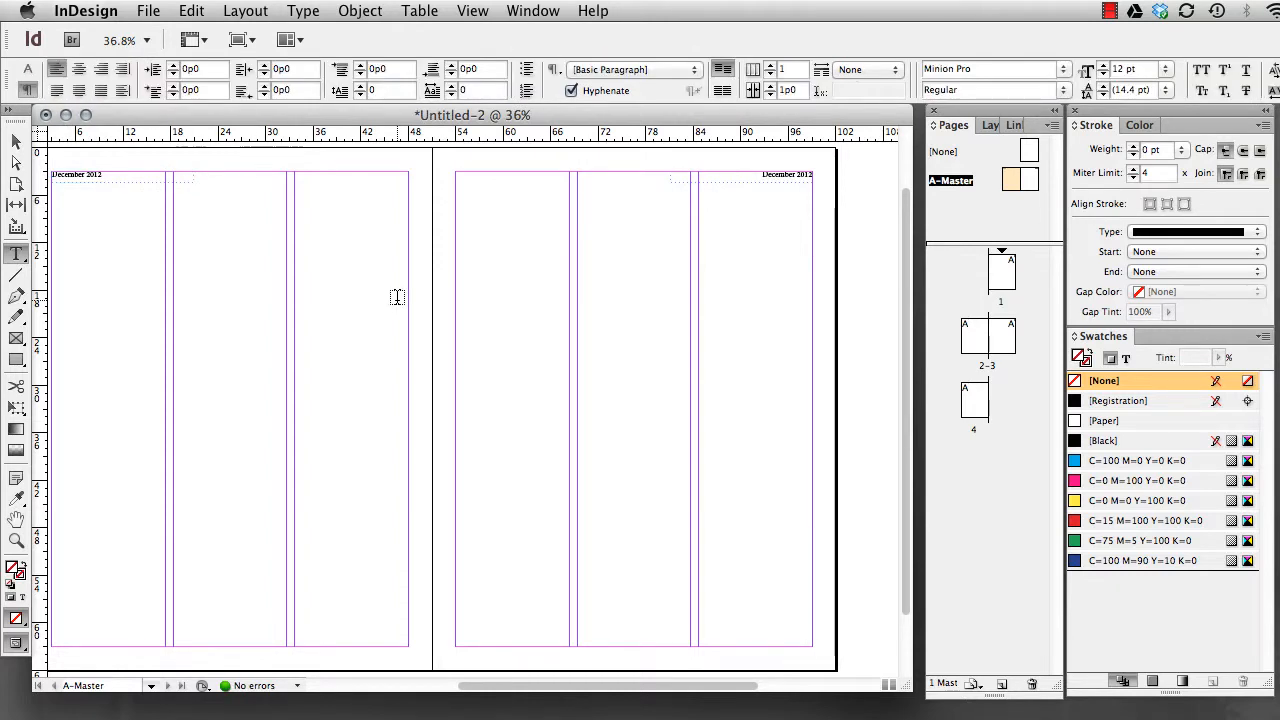
# - Examine how the master's date header appears at the top of page 1
pyautogui.doubleClick(1008, 283)
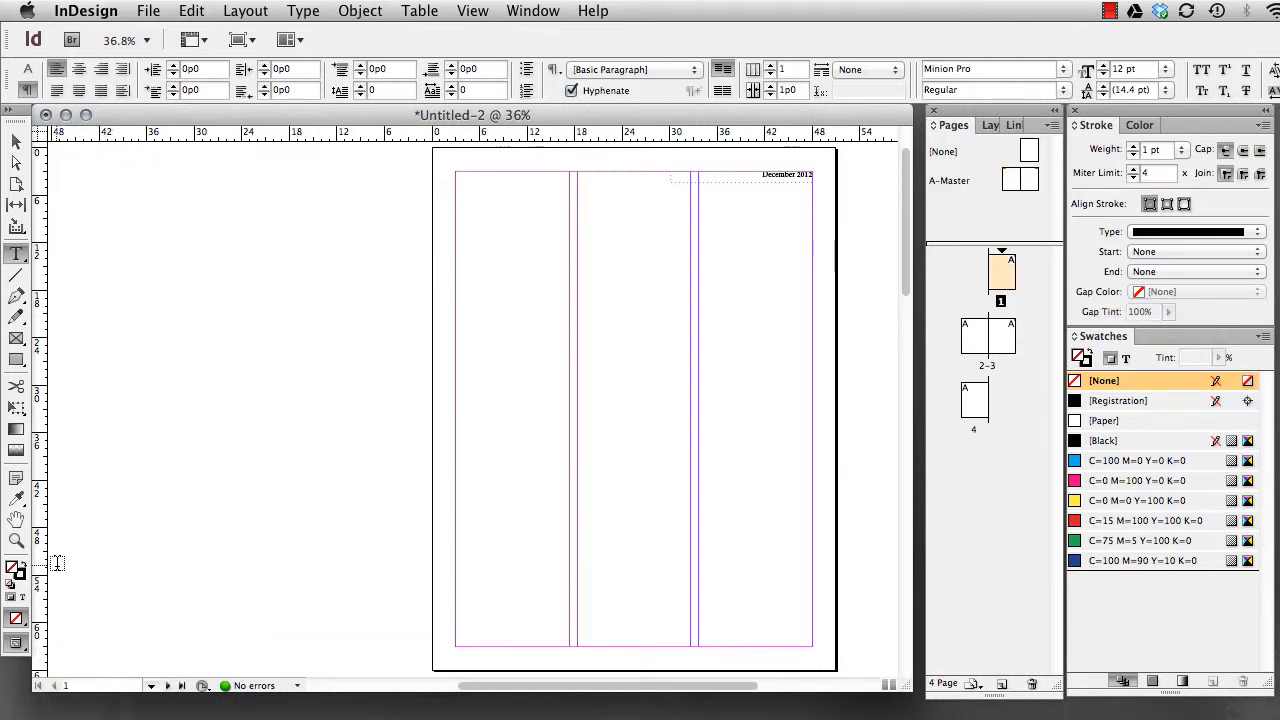
pyautogui.click(16, 540)
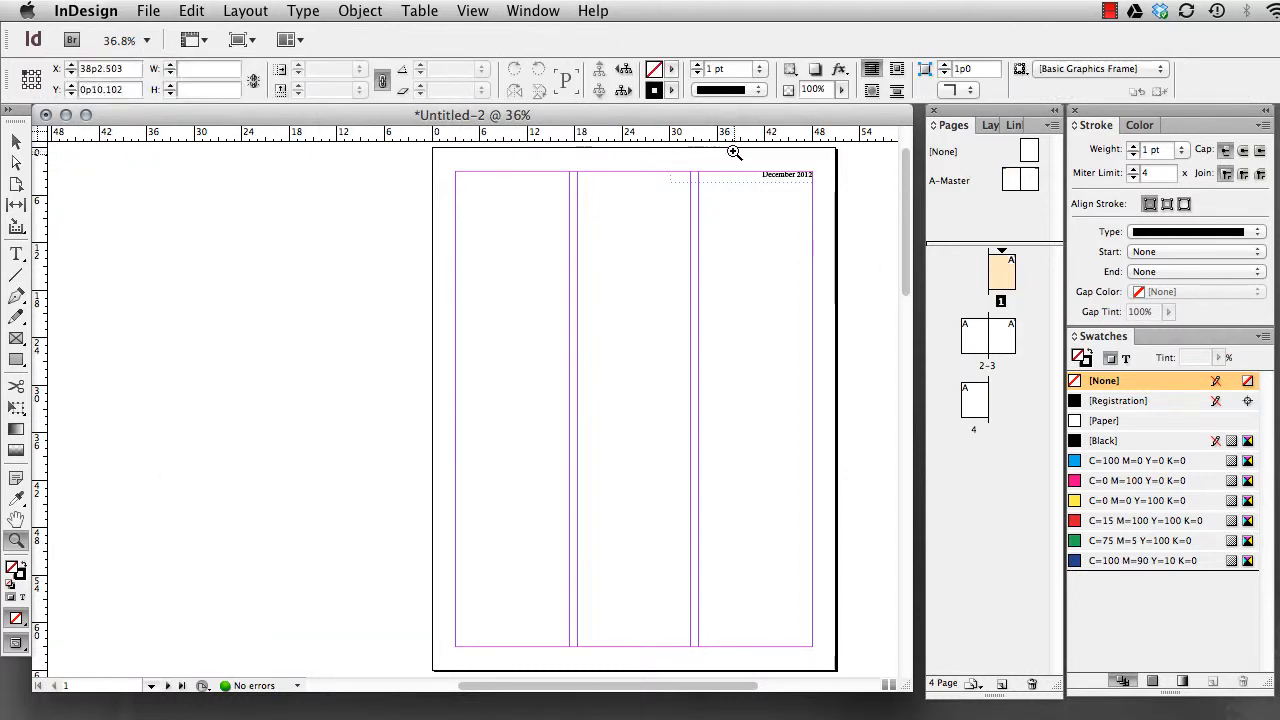
pyautogui.moveTo(734, 152); pyautogui.dragTo(829, 209)
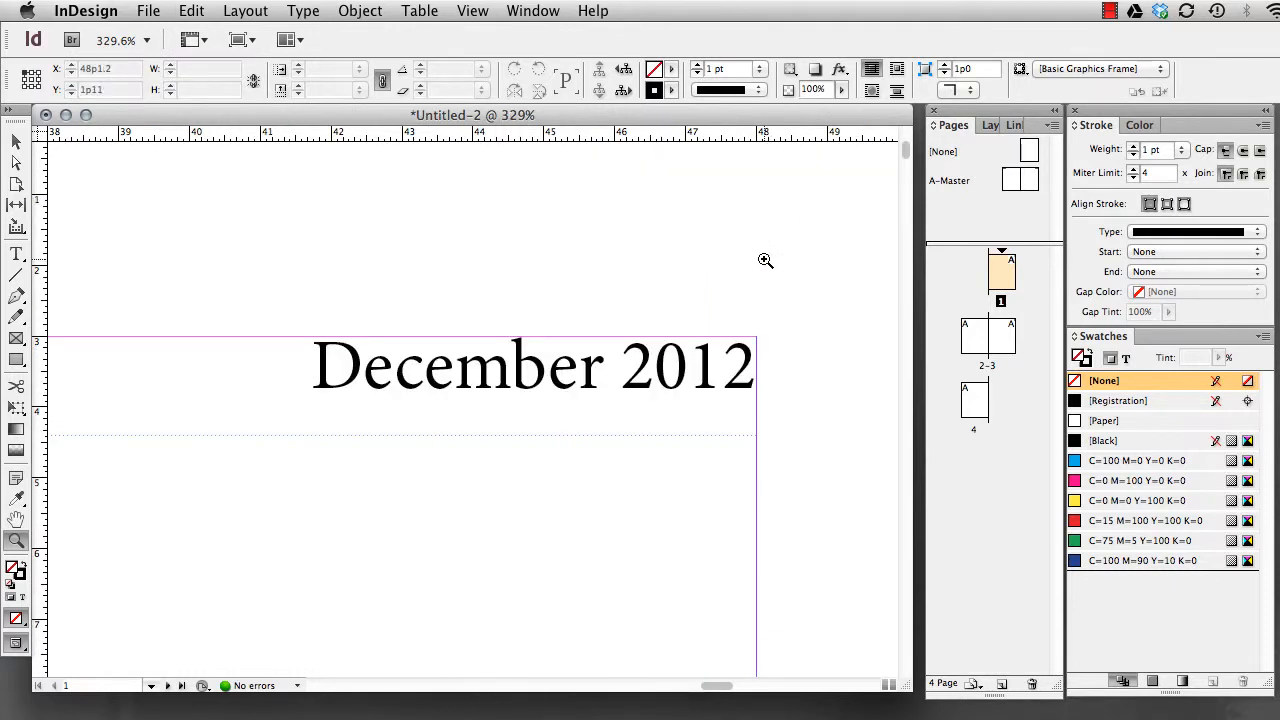
pyautogui.keyDown('alt'); pyautogui.click(733, 321); pyautogui.keyUp('alt')
pyautogui.keyDown('alt'); pyautogui.click(190, 597); pyautogui.keyUp('alt')
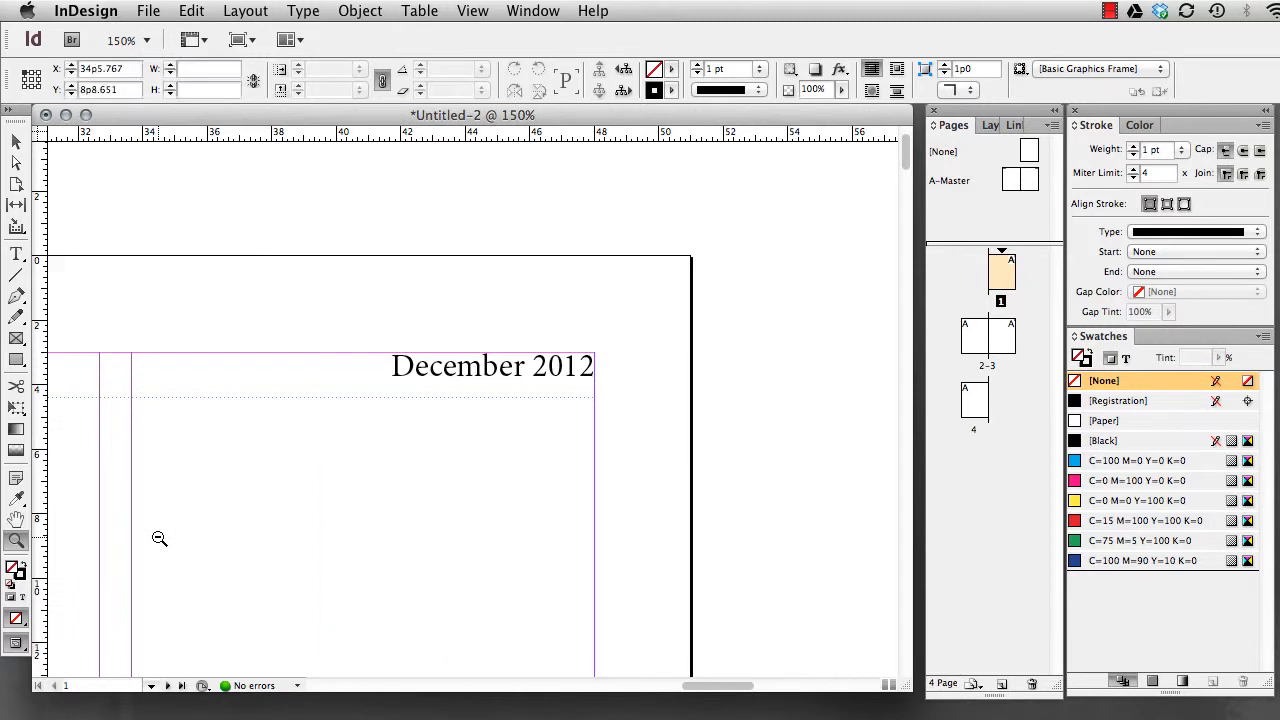
pyautogui.keyDown('alt'); pyautogui.click(157, 537); pyautogui.keyUp('alt')
# - Examine the placement of the date header on the page 2-3 spread and on page 4
pyautogui.doubleClick(995, 347)
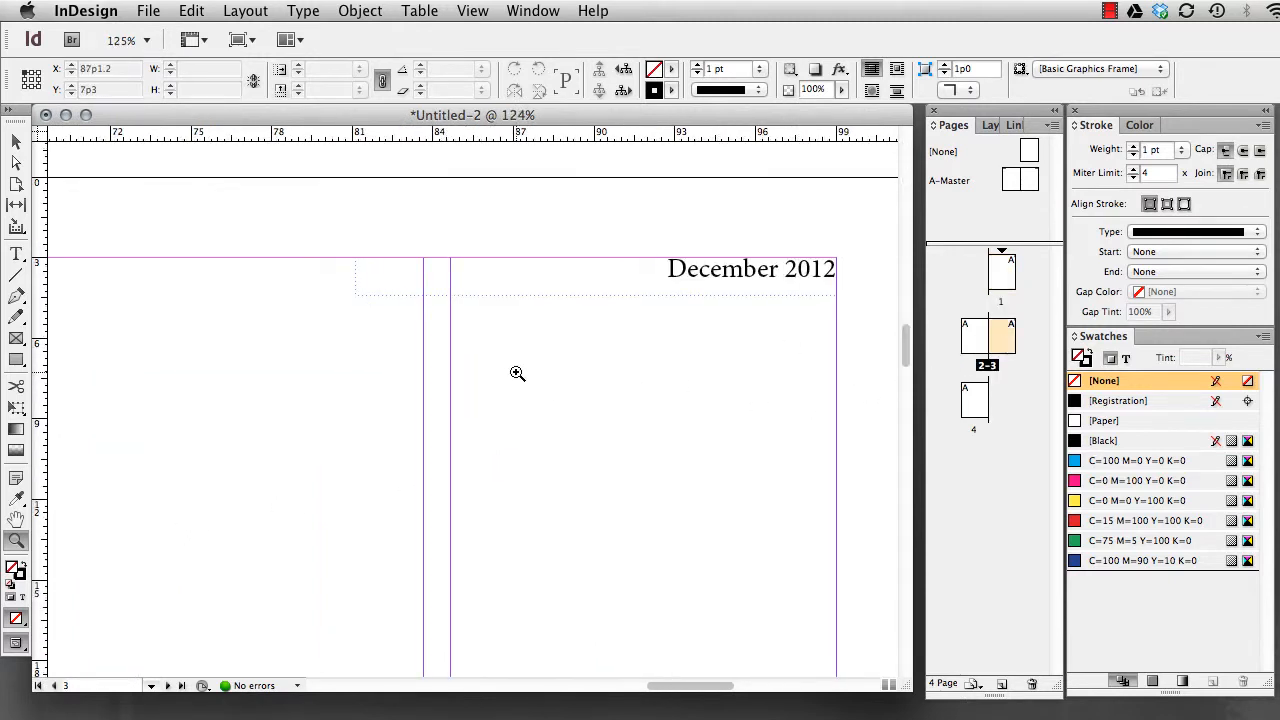
pyautogui.moveTo(414, 366); pyautogui.dragTo(1111, 343)
pyautogui.moveTo(276, 361); pyautogui.dragTo(980, 392)
pyautogui.moveTo(534, 391); pyautogui.dragTo(717, 393)
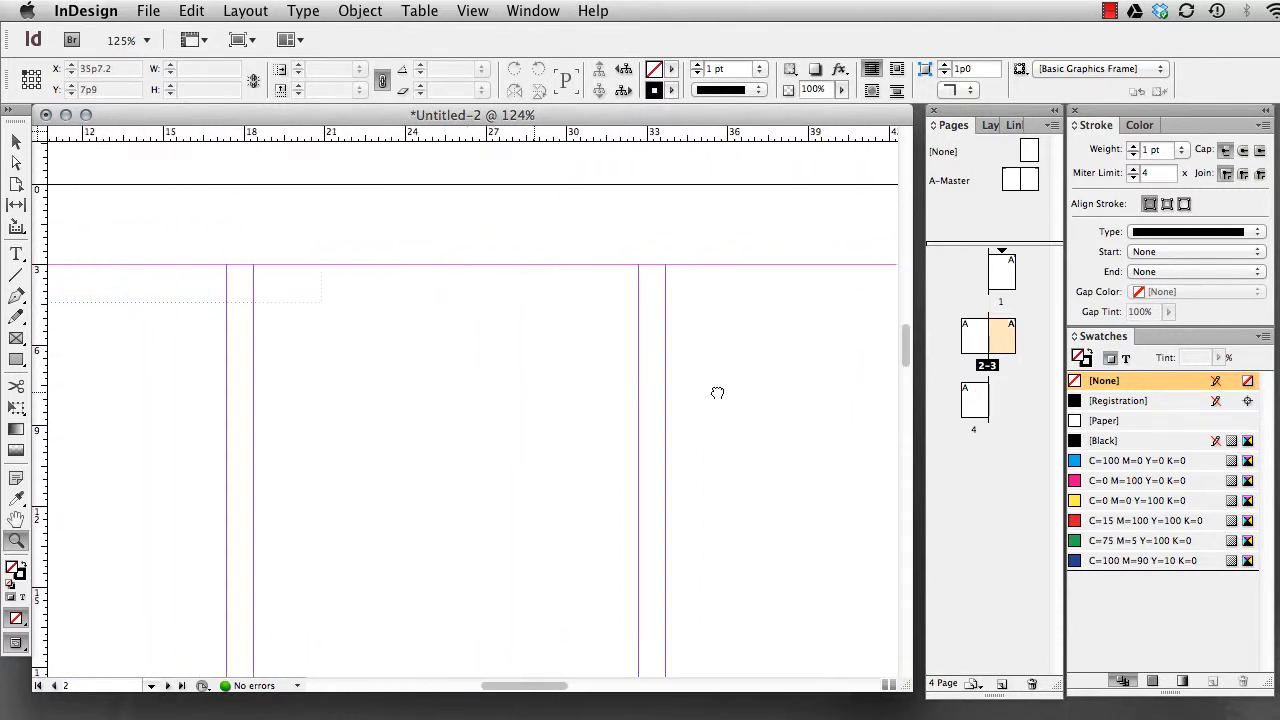
pyautogui.moveTo(331, 330); pyautogui.dragTo(616, 340)
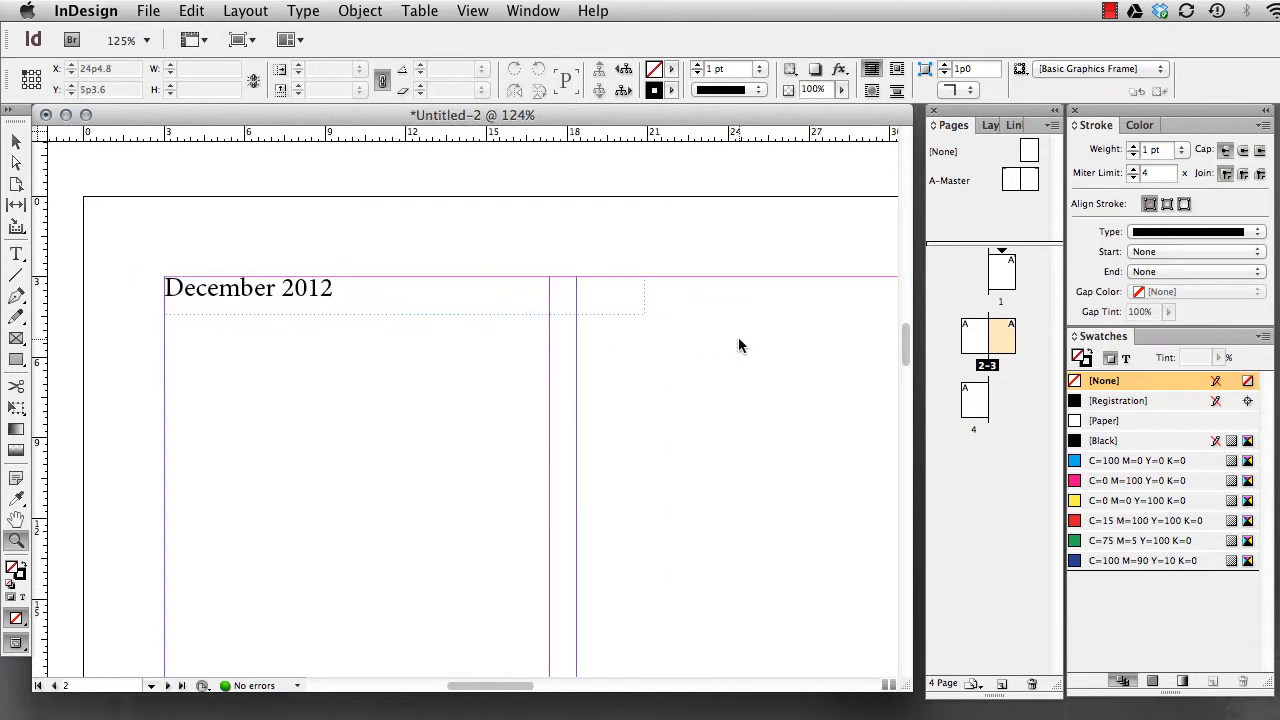
pyautogui.press('super+alt+0')
pyautogui.doubleClick(982, 408)
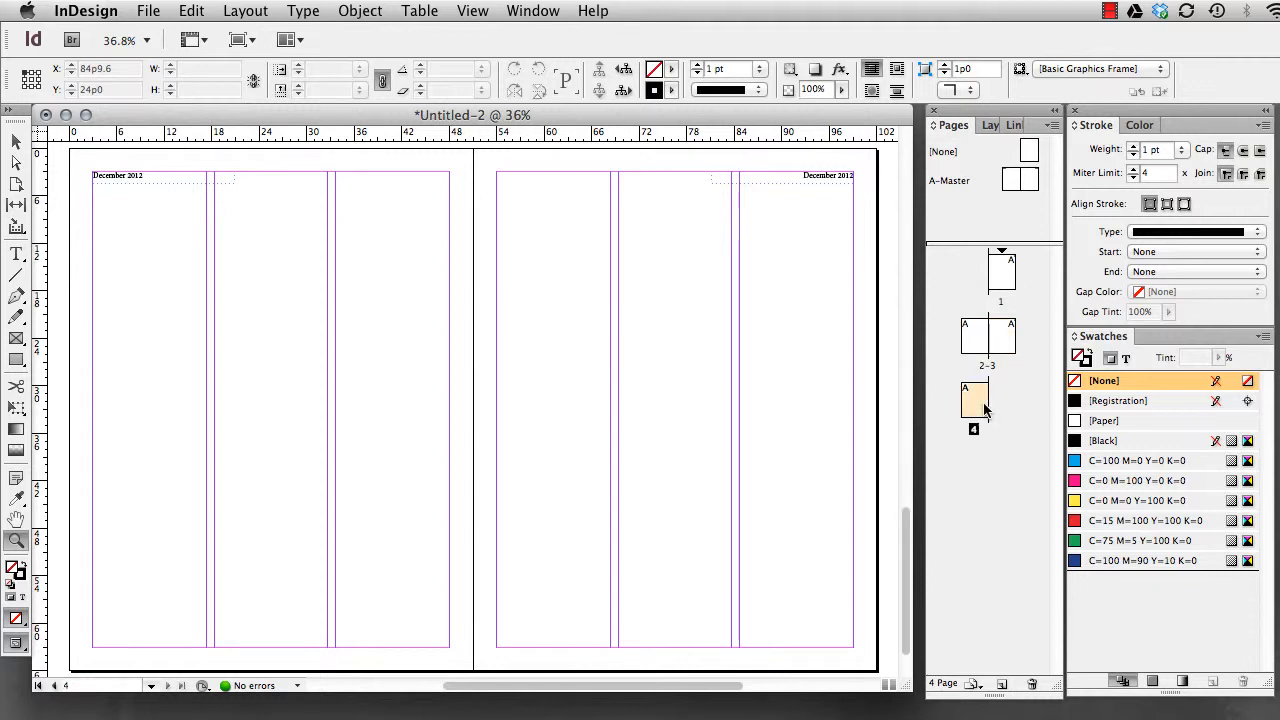
pyautogui.click(132, 168)
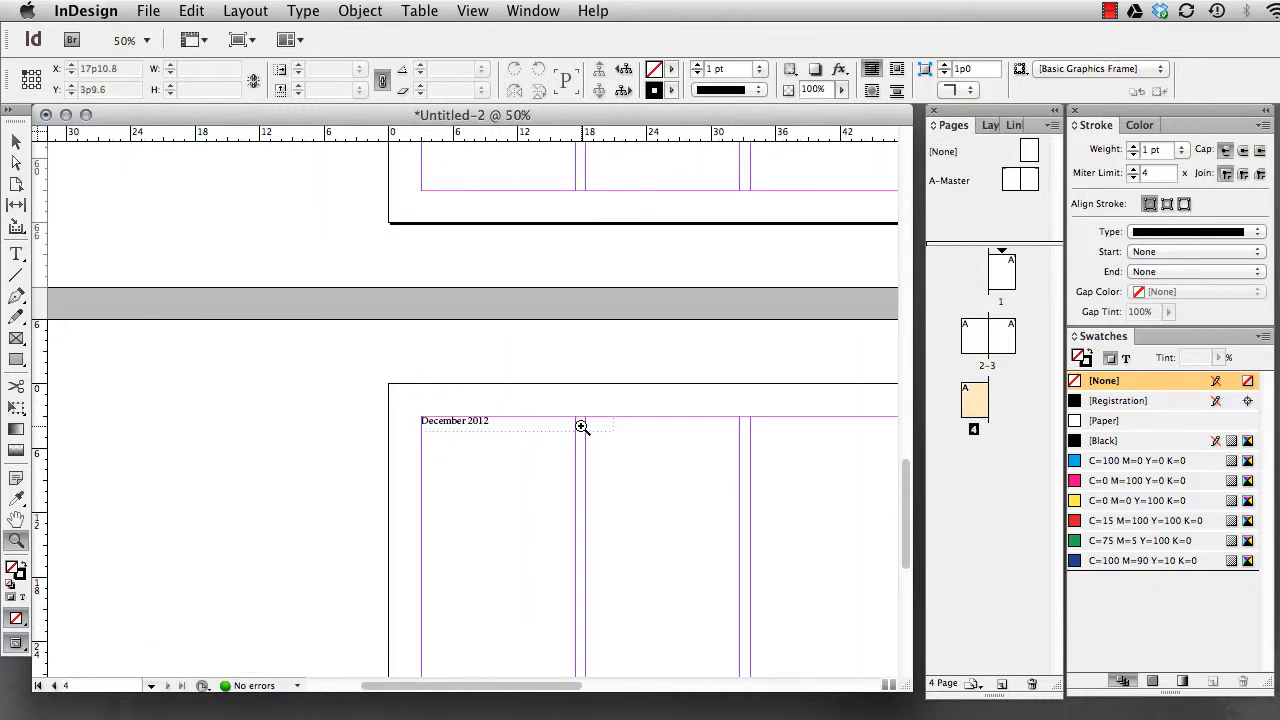
pyautogui.press('super+0')
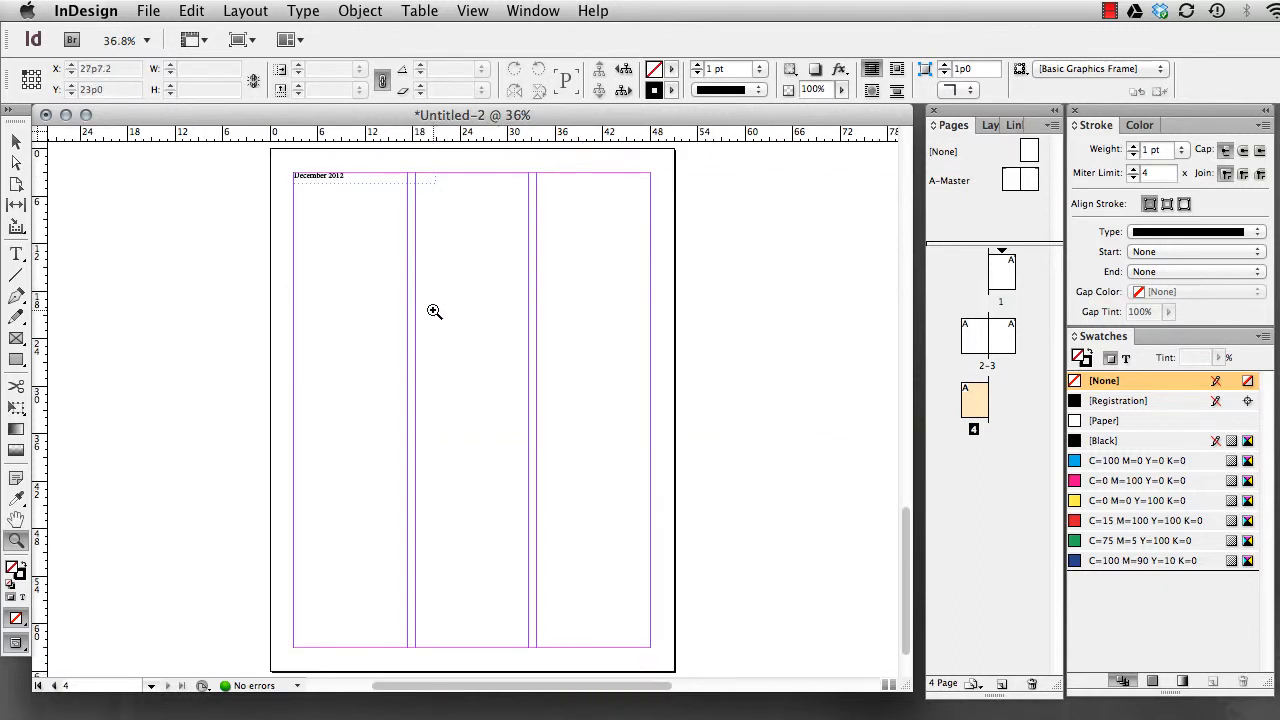
pyautogui.click(17, 137)
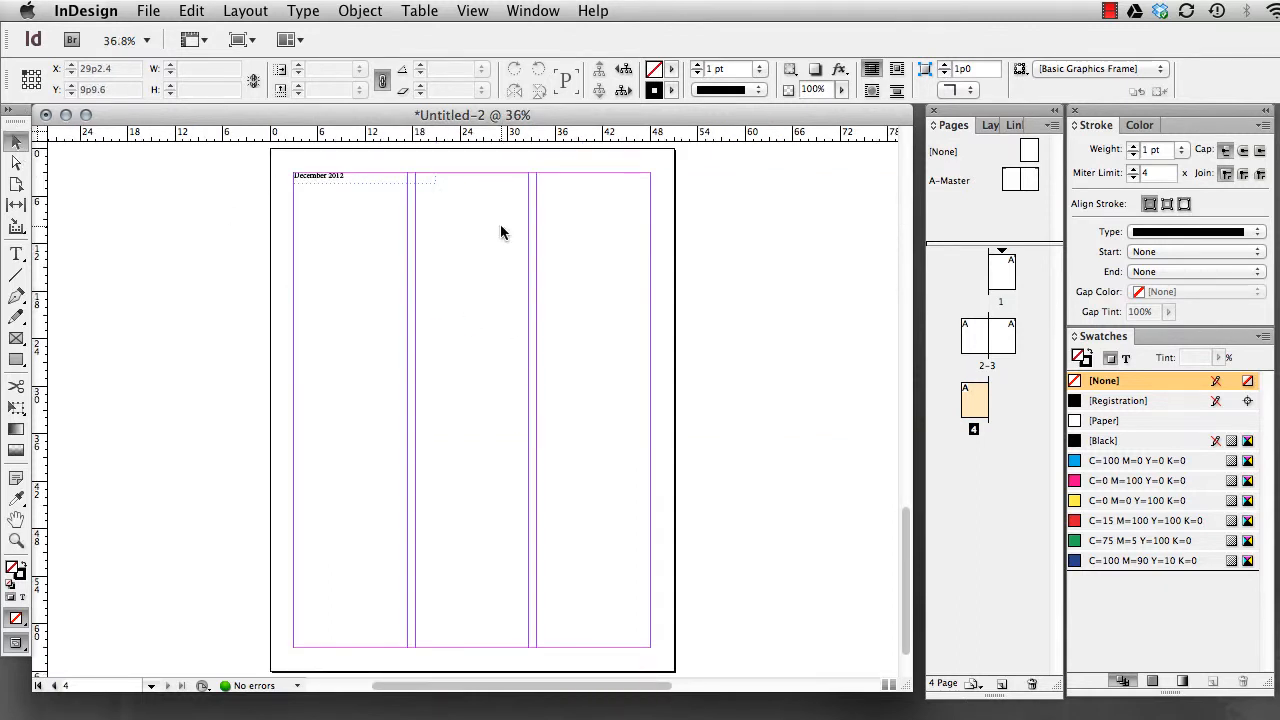
# - Place the image logo_sureWxV1.png from the images folder onto the A-Master spread at full size
pyautogui.doubleClick(1013, 193)
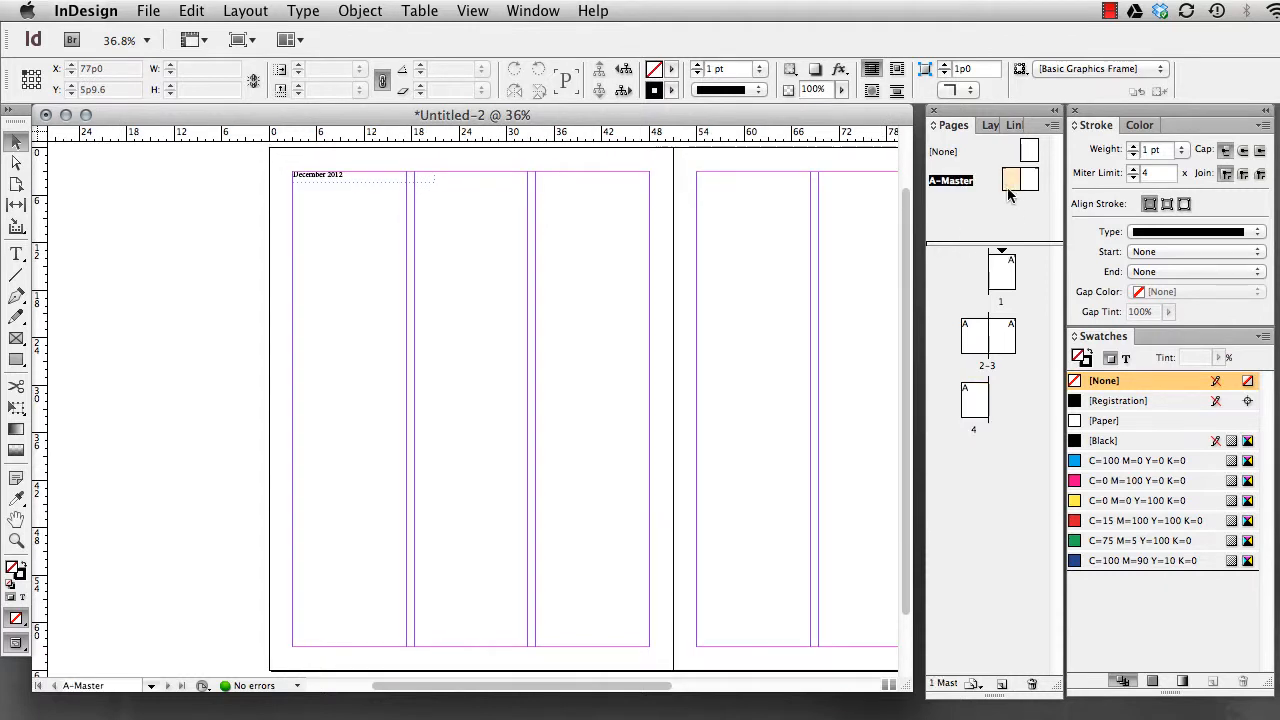
pyautogui.press('space')
pyautogui.moveTo(702, 397); pyautogui.dragTo(515, 396)
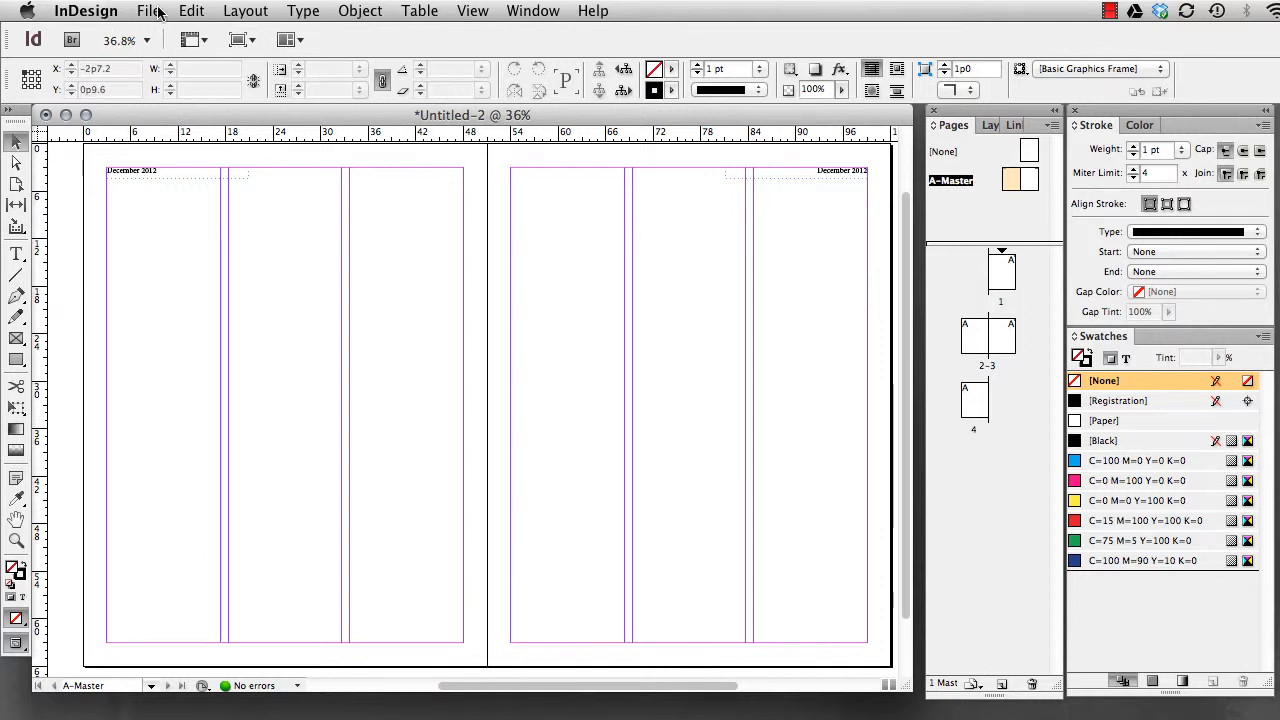
pyautogui.press('super+d')
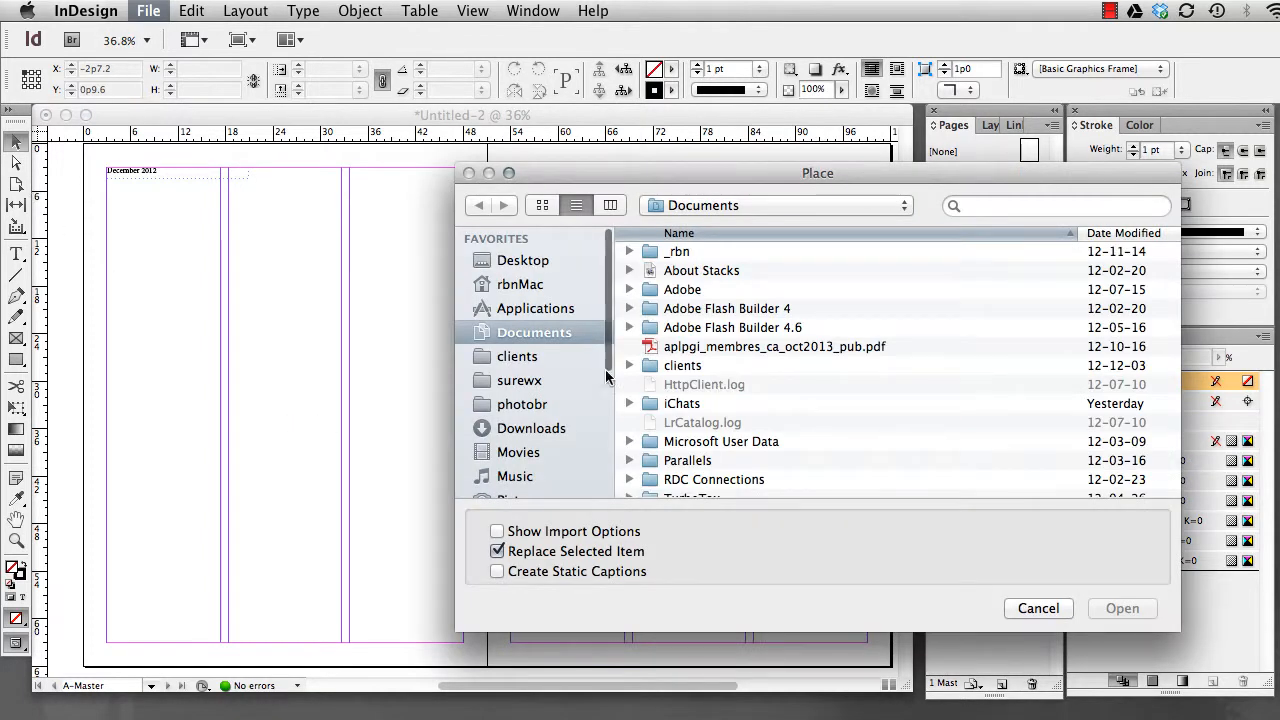
pyautogui.click(519, 381)
pyautogui.doubleClick(694, 331)
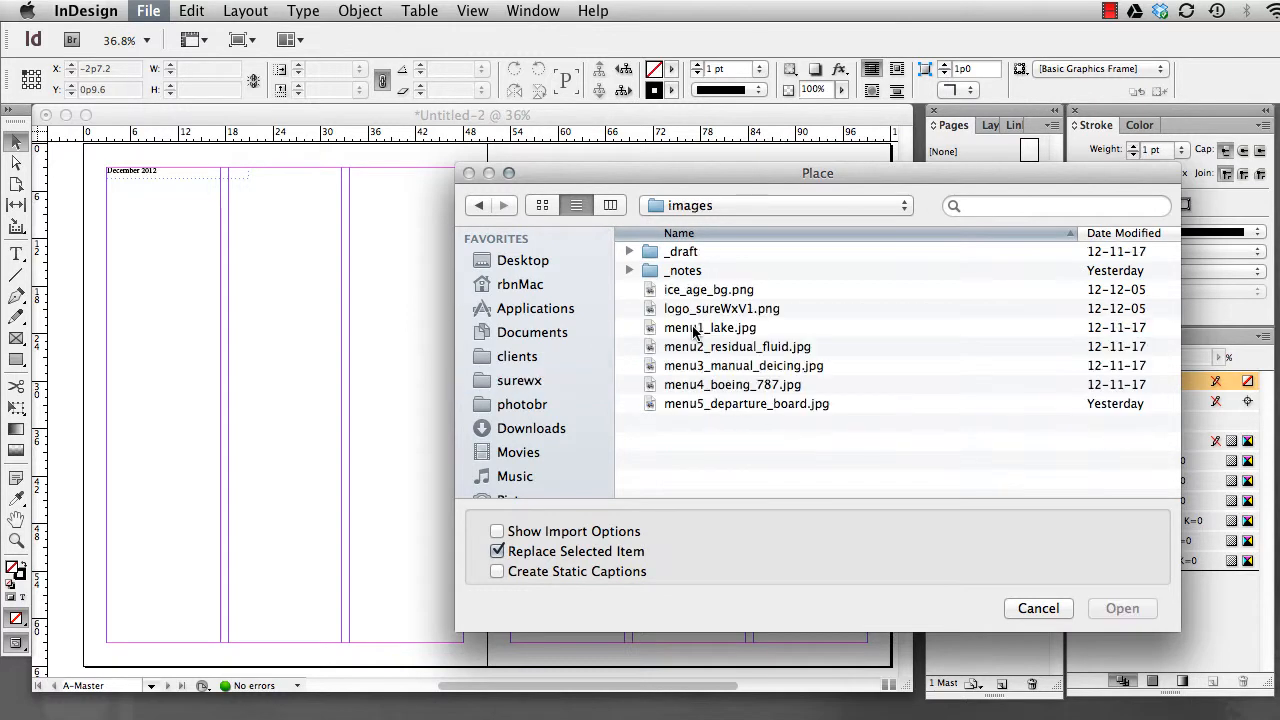
pyautogui.doubleClick(706, 307)
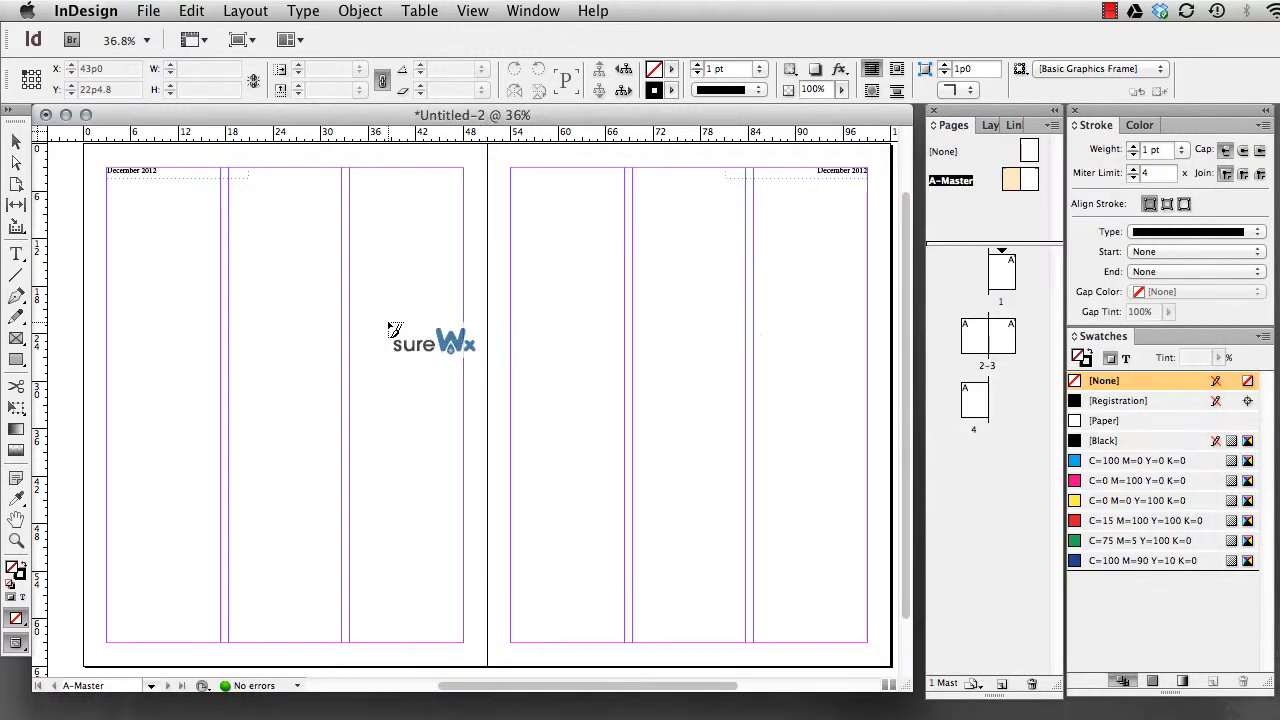
pyautogui.click(385, 322)
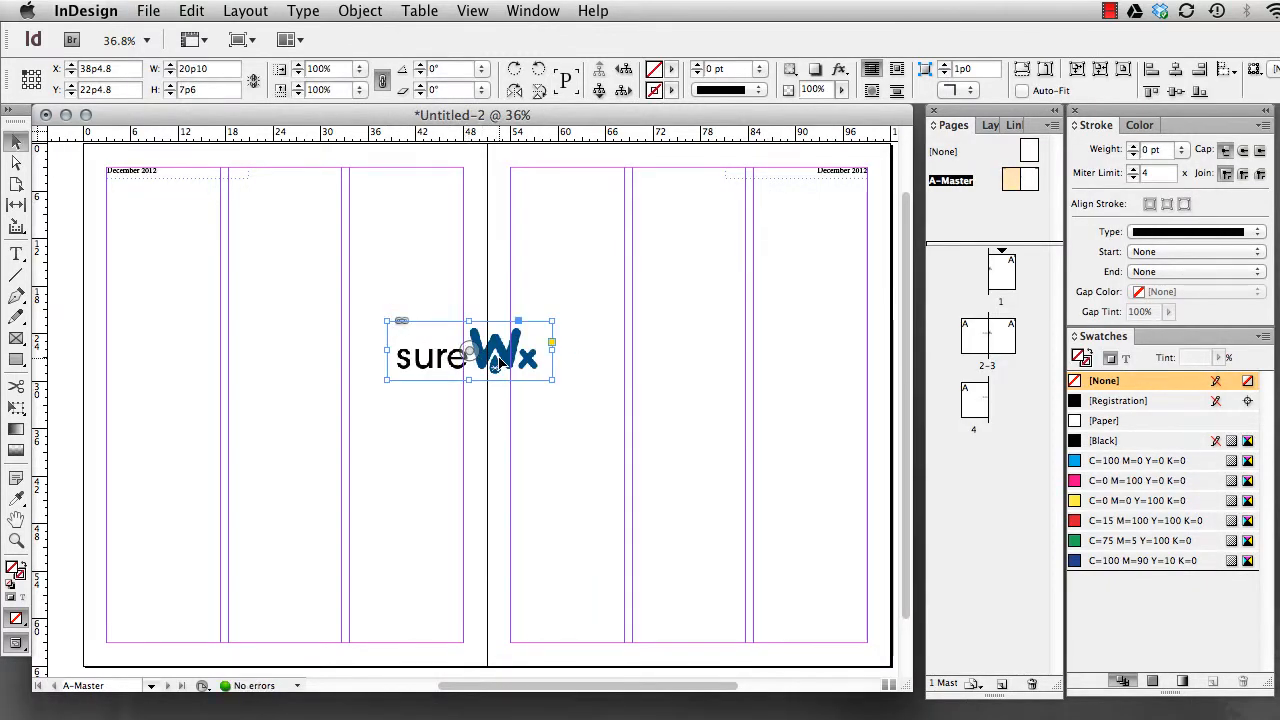
# - Put a copy of the logo near the top centre of each master page, the right-hand one at about X 66p1, Y 1p6
pyautogui.moveTo(501, 361); pyautogui.dragTo(698, 190)
pyautogui.click(798, 298)
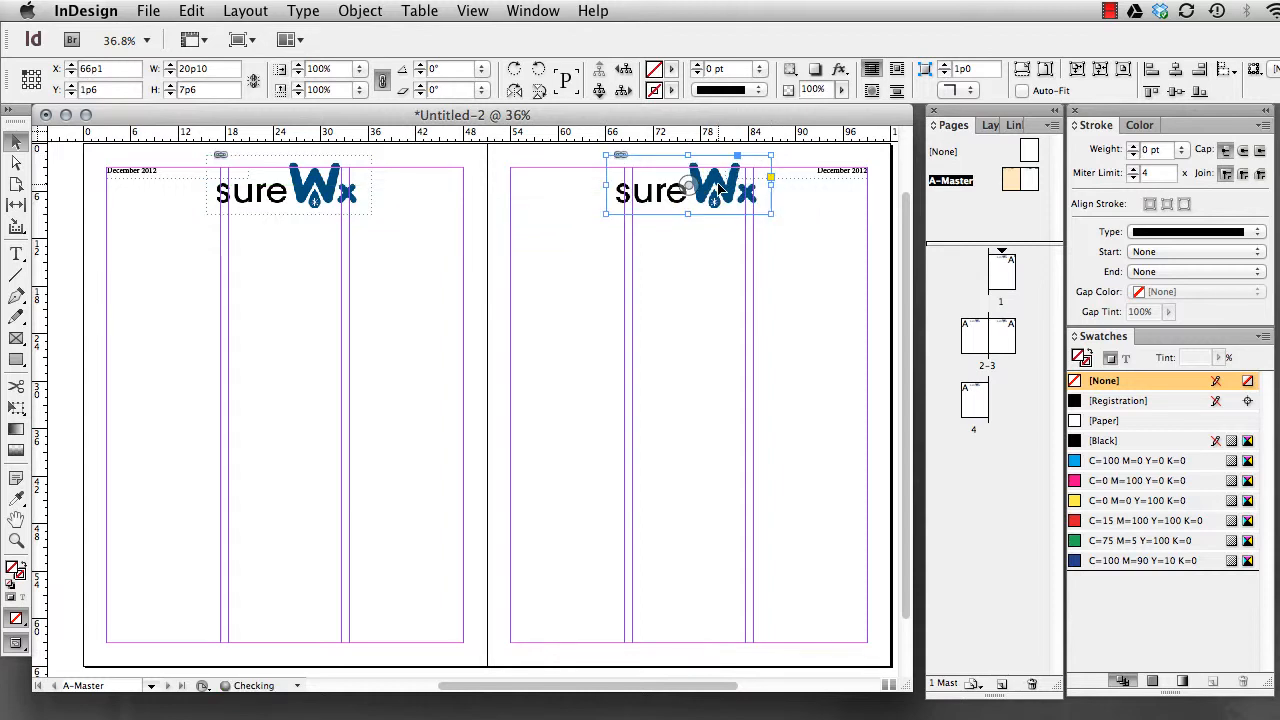
pyautogui.click(745, 294)
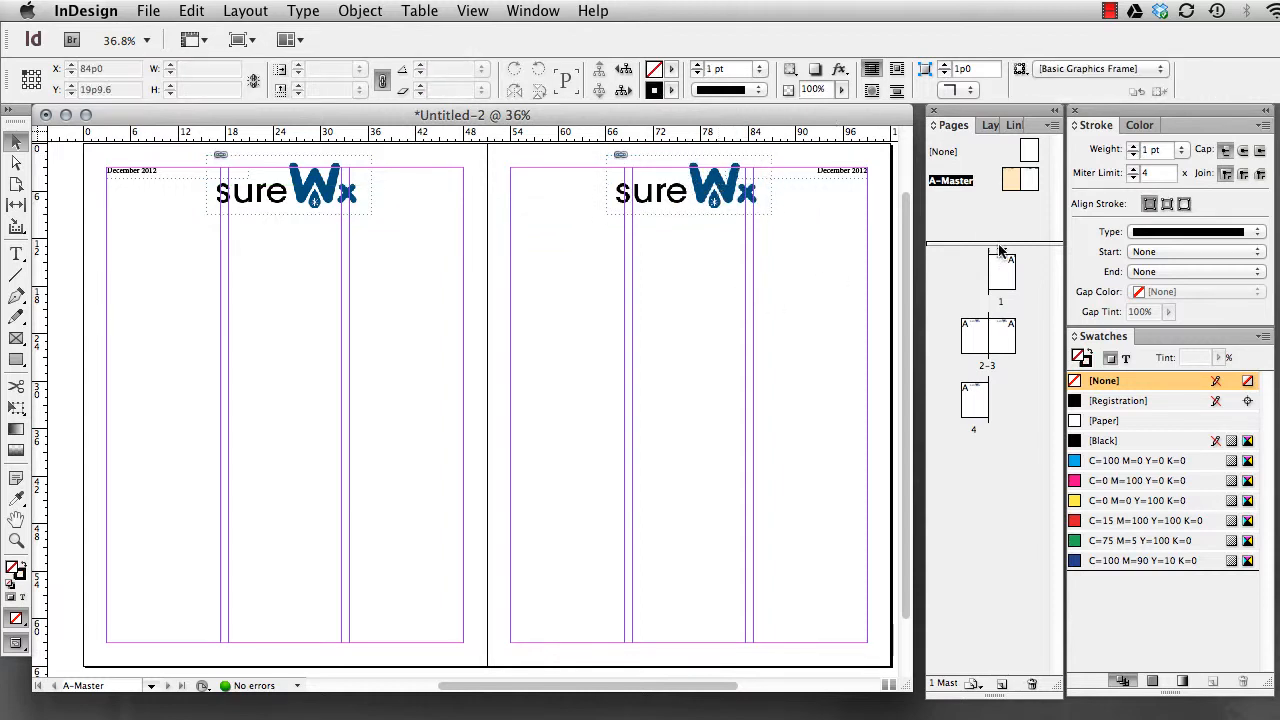
# - Examine how the master's logo and date appear on the page 2-3 spread, page 4 and page 1, comparing them with A-Master
pyautogui.doubleClick(981, 334)
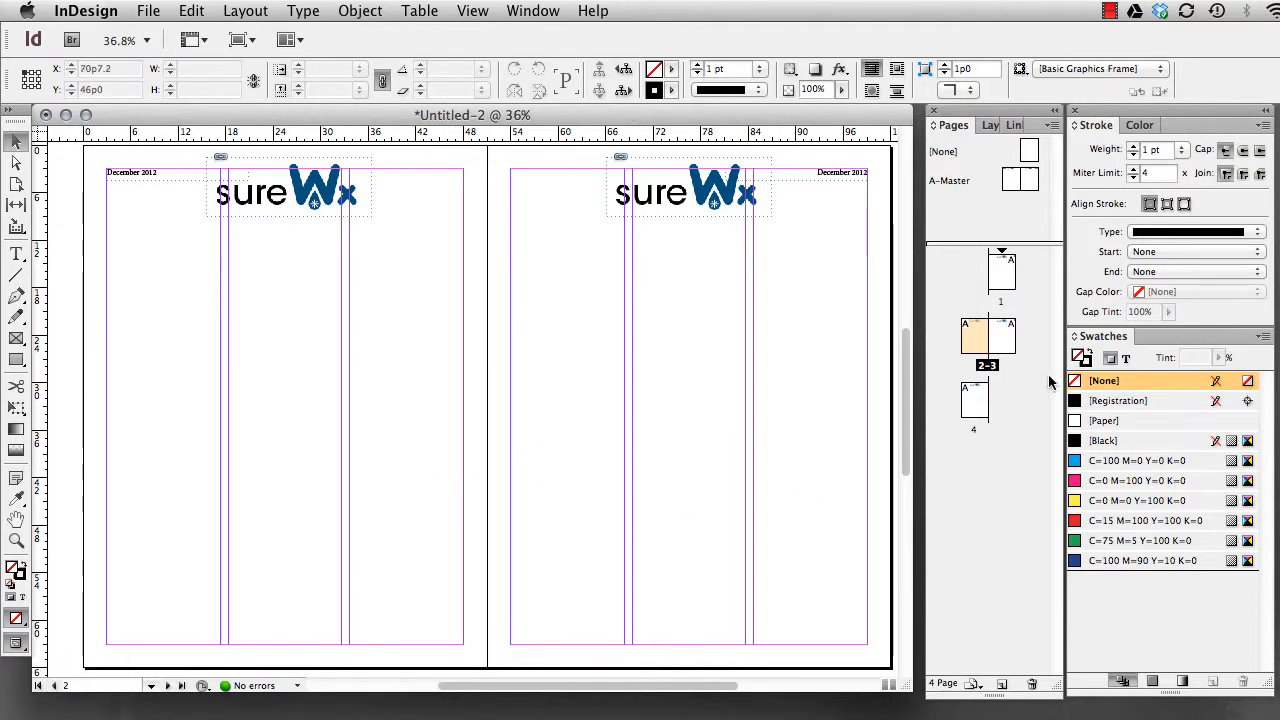
pyautogui.doubleClick(976, 404)
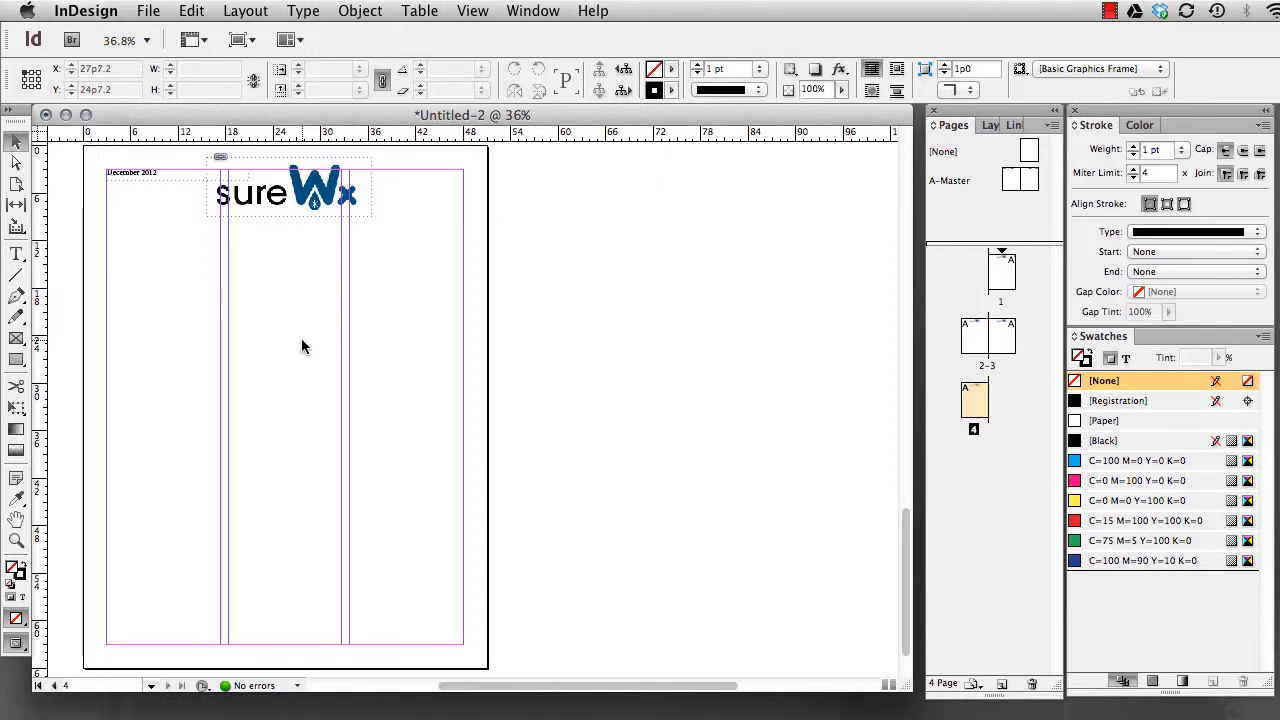
pyautogui.doubleClick(1029, 182)
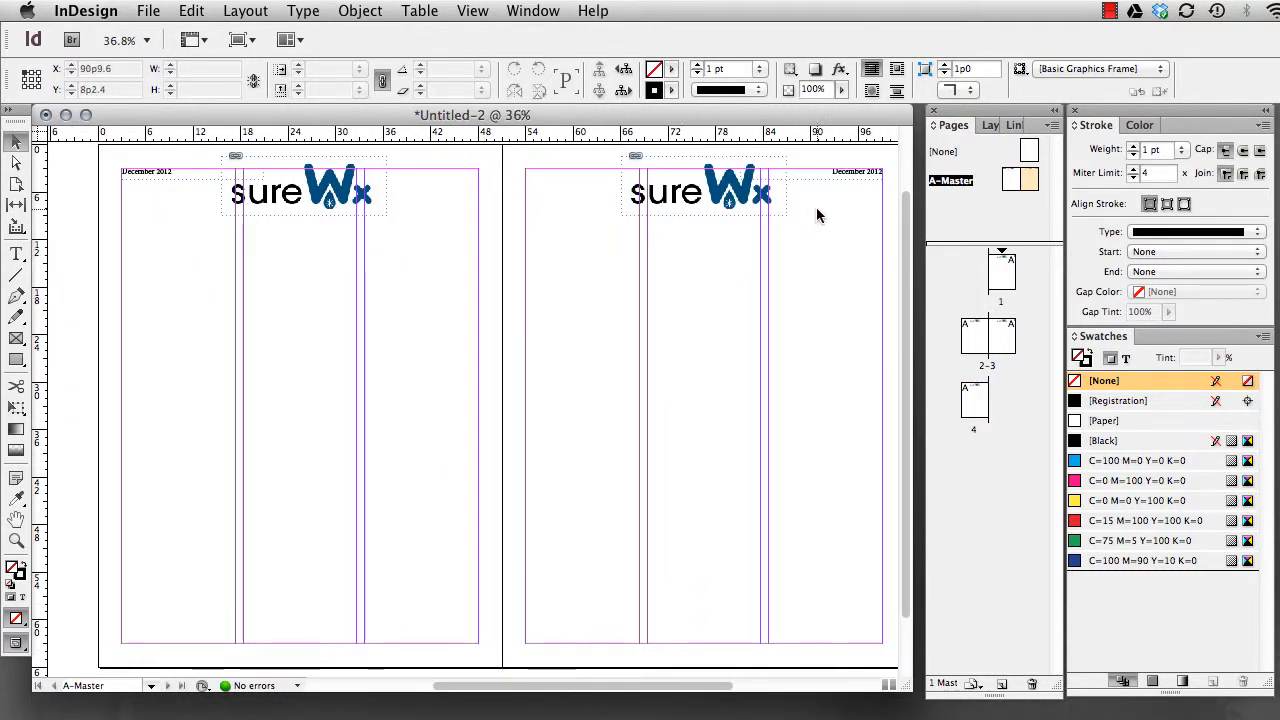
pyautogui.doubleClick(1002, 272)
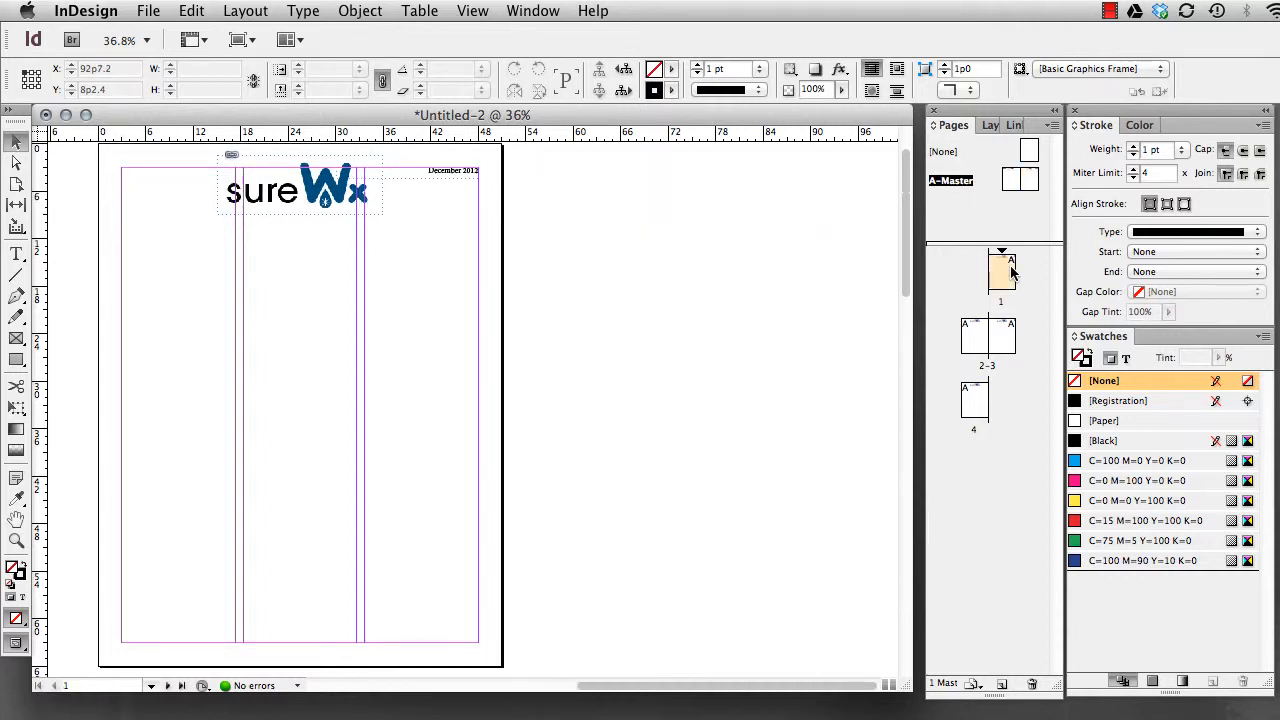
pyautogui.hscroll(-6, 453, 451)
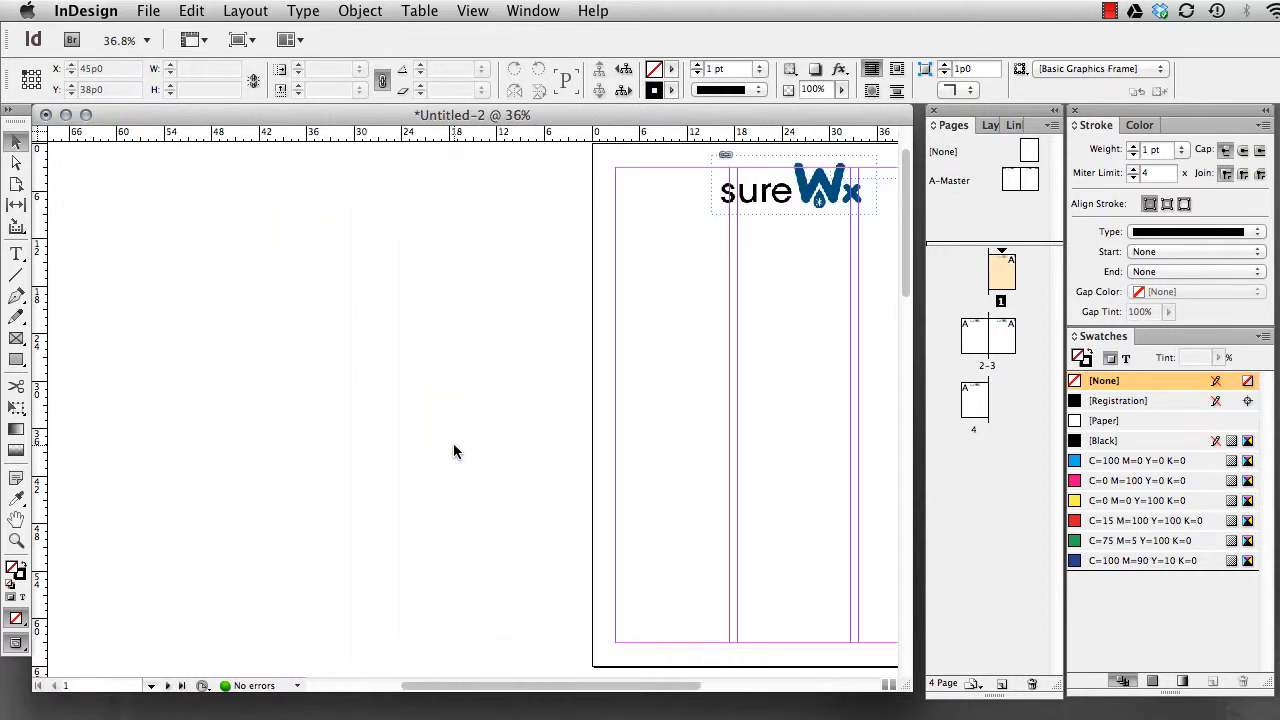
pyautogui.hscroll(3, 453, 443)
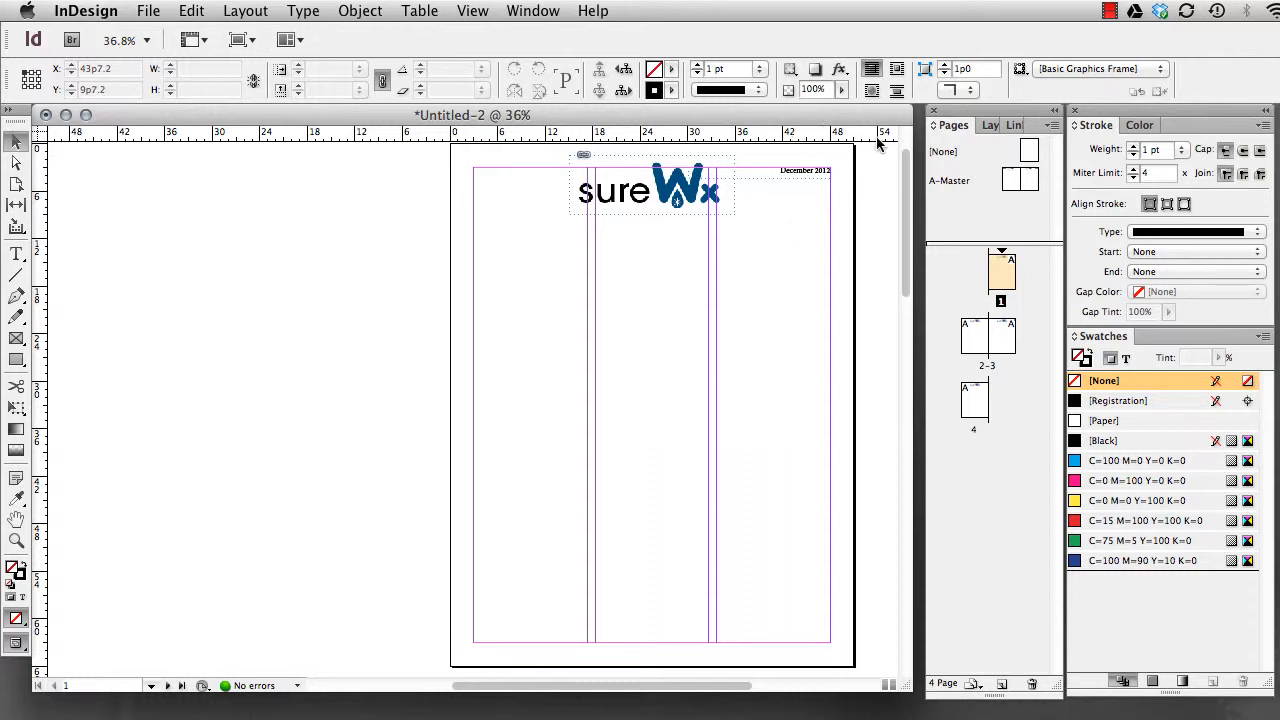
# - Apply the [None] master to page 1, and reapply A-Master to the same page
pyautogui.click(1027, 149)
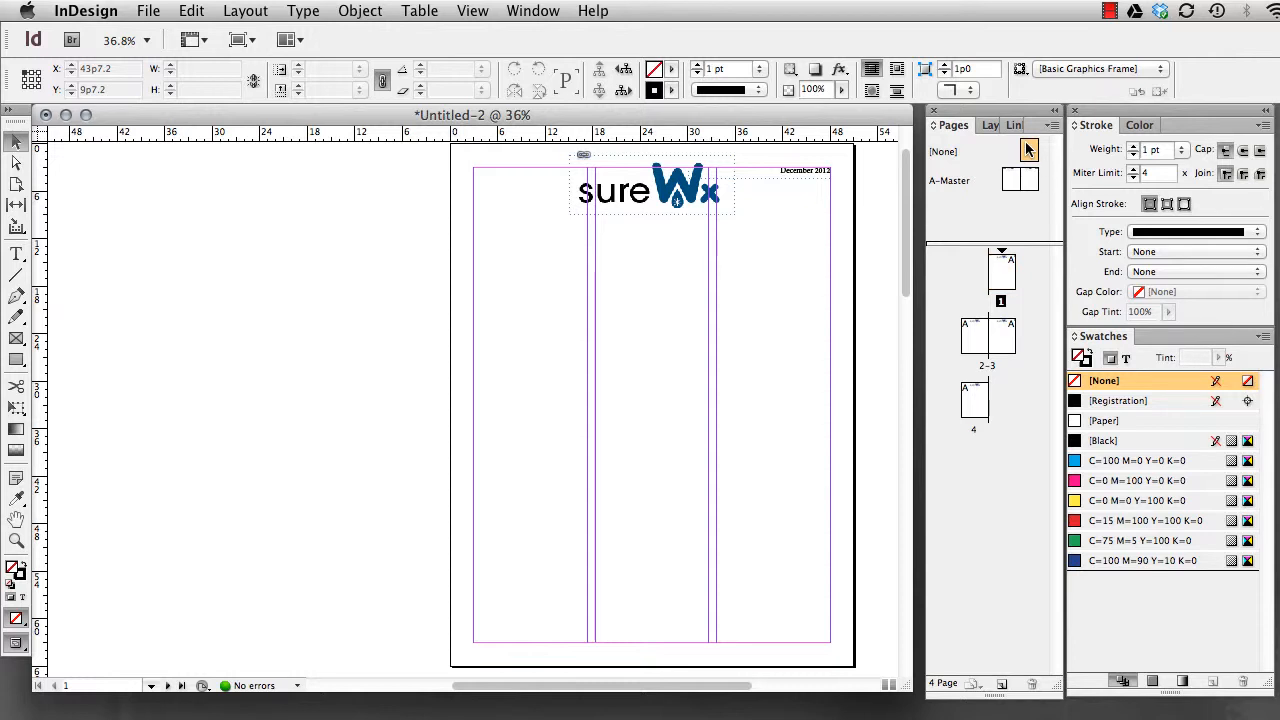
pyautogui.moveTo(1030, 152); pyautogui.dragTo(1002, 268)
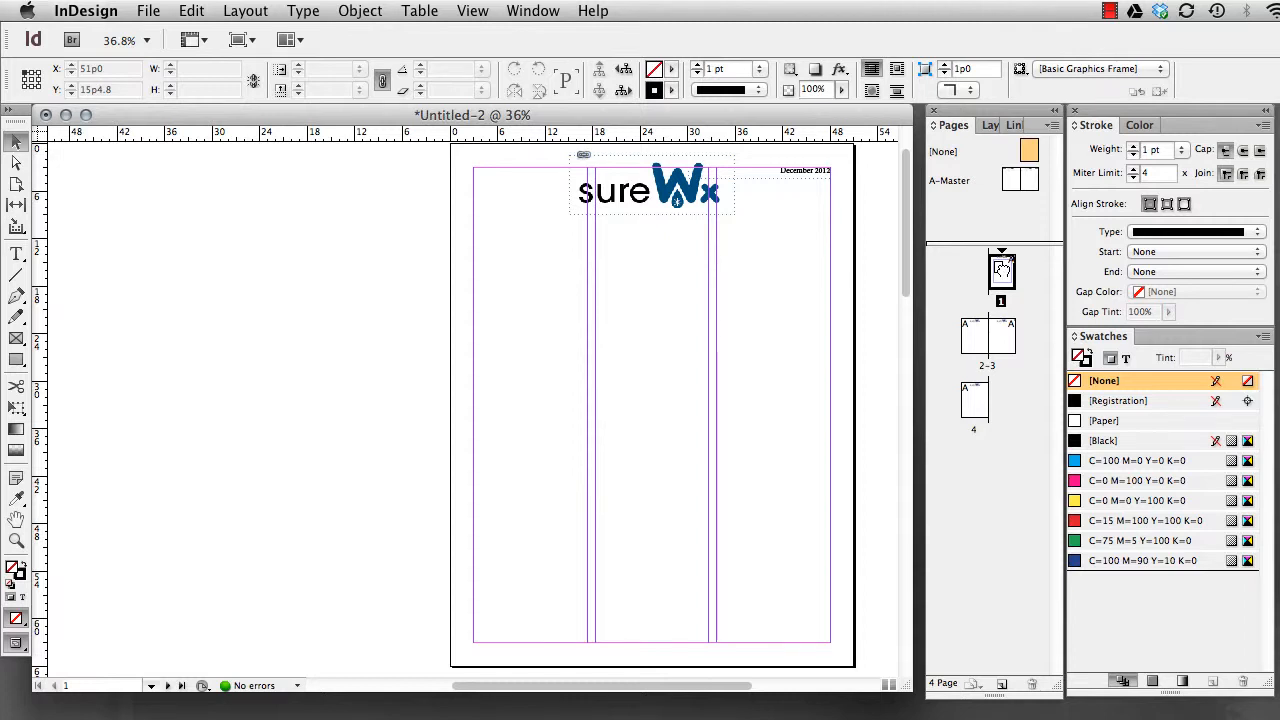
pyautogui.moveTo(1002, 268); pyautogui.dragTo(1003, 273)
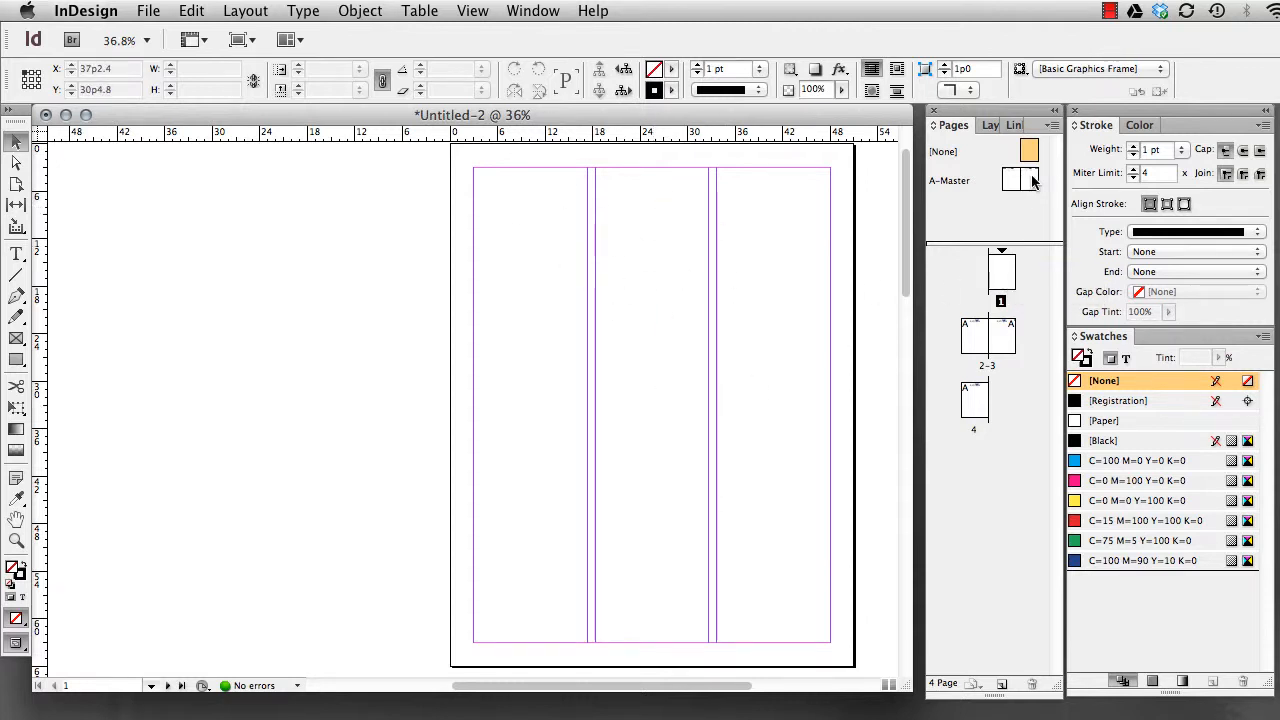
pyautogui.moveTo(1033, 183); pyautogui.dragTo(1004, 283)
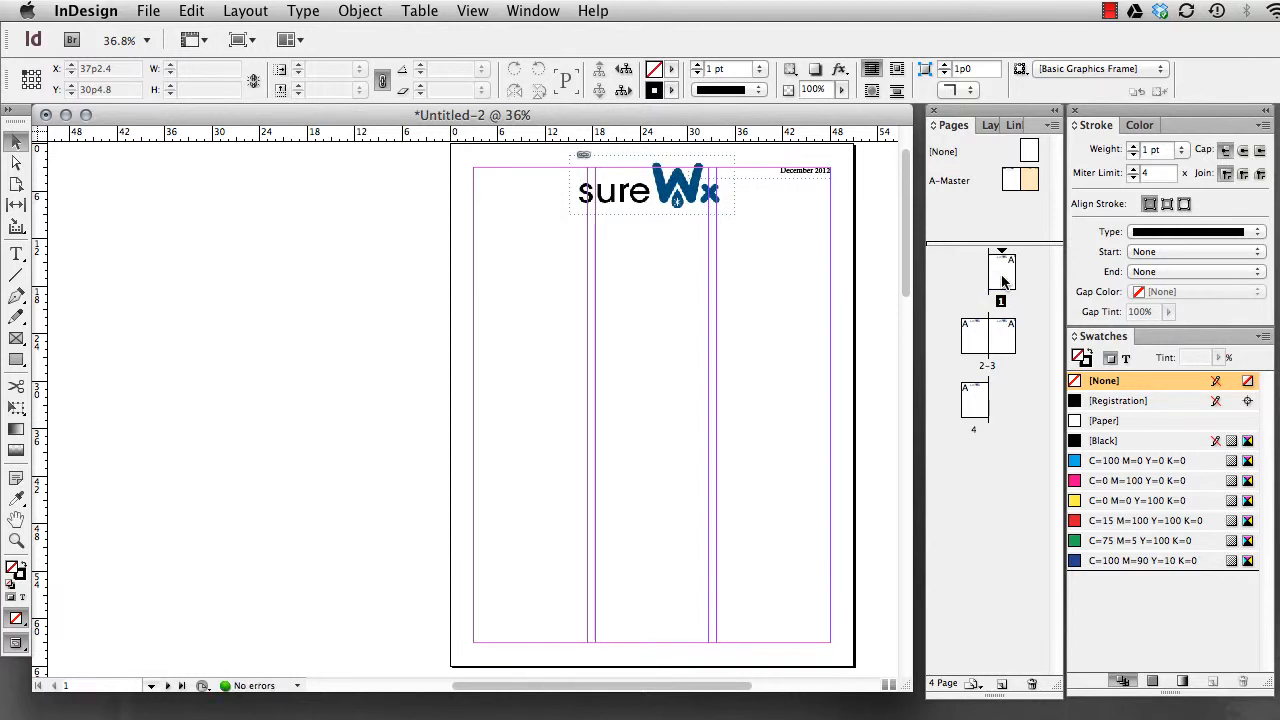
# - On A-Master, draw a text frame about 9p7 wide and 3p10 high in the left-hand page's lower outer margin corner
pyautogui.doubleClick(1027, 185)
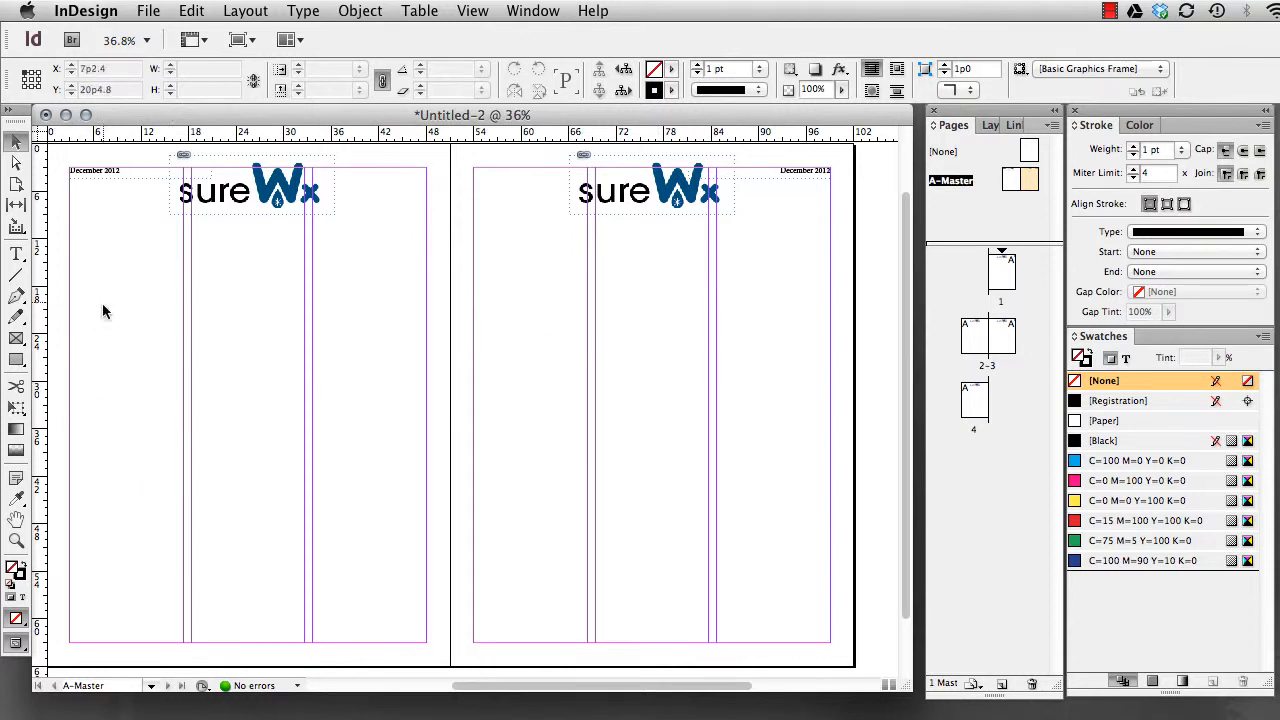
pyautogui.click(18, 256)
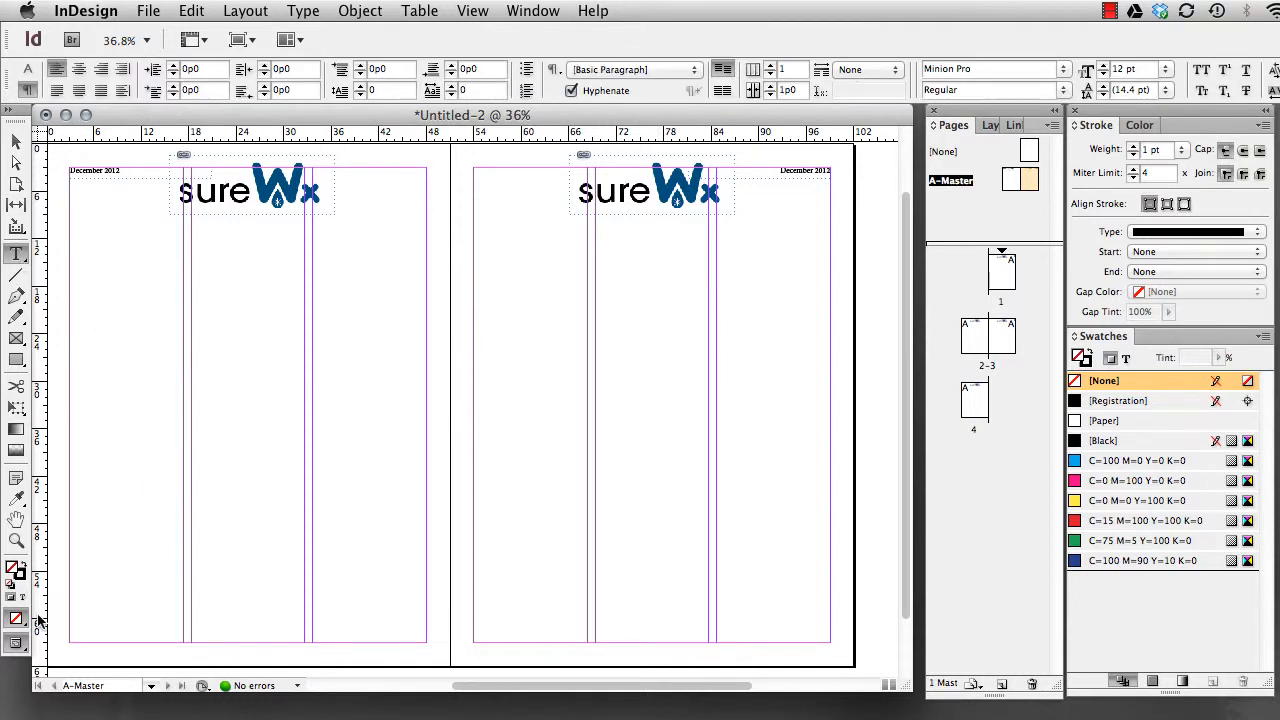
pyautogui.moveTo(69, 612); pyautogui.dragTo(146, 641)
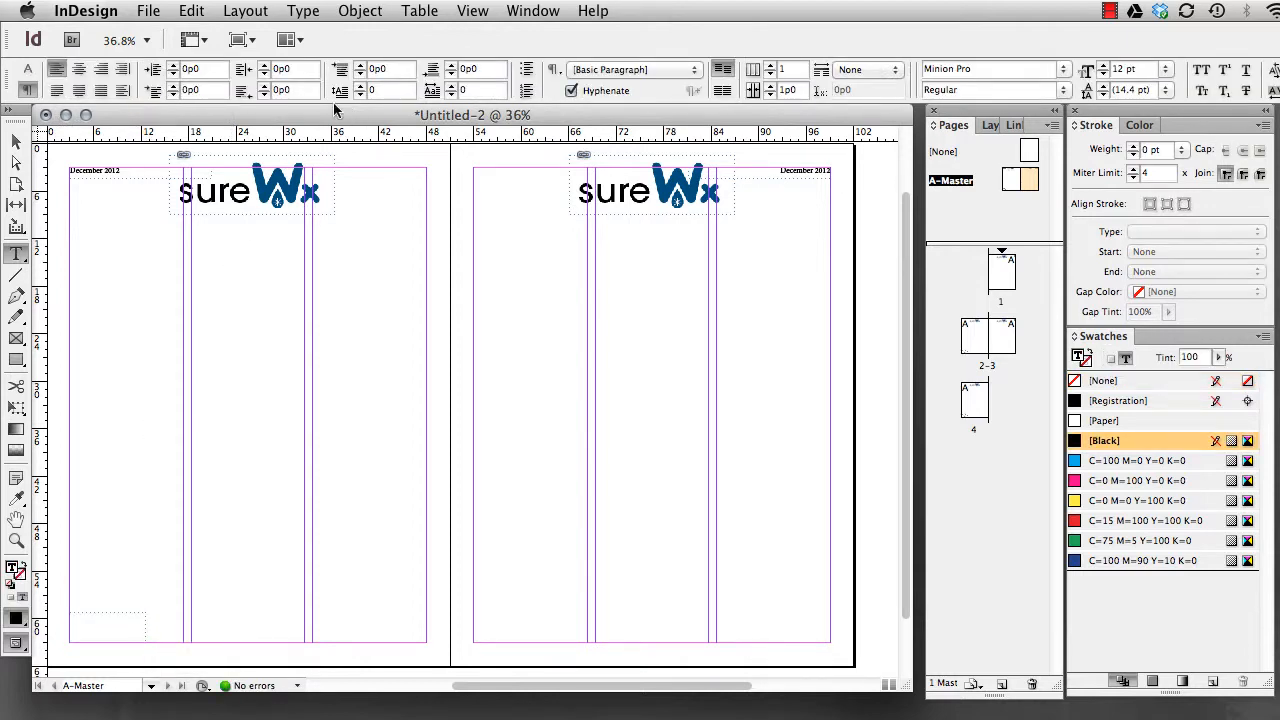
# - Insert a Current Page Number marker into the new text frame
pyautogui.click(304, 12)
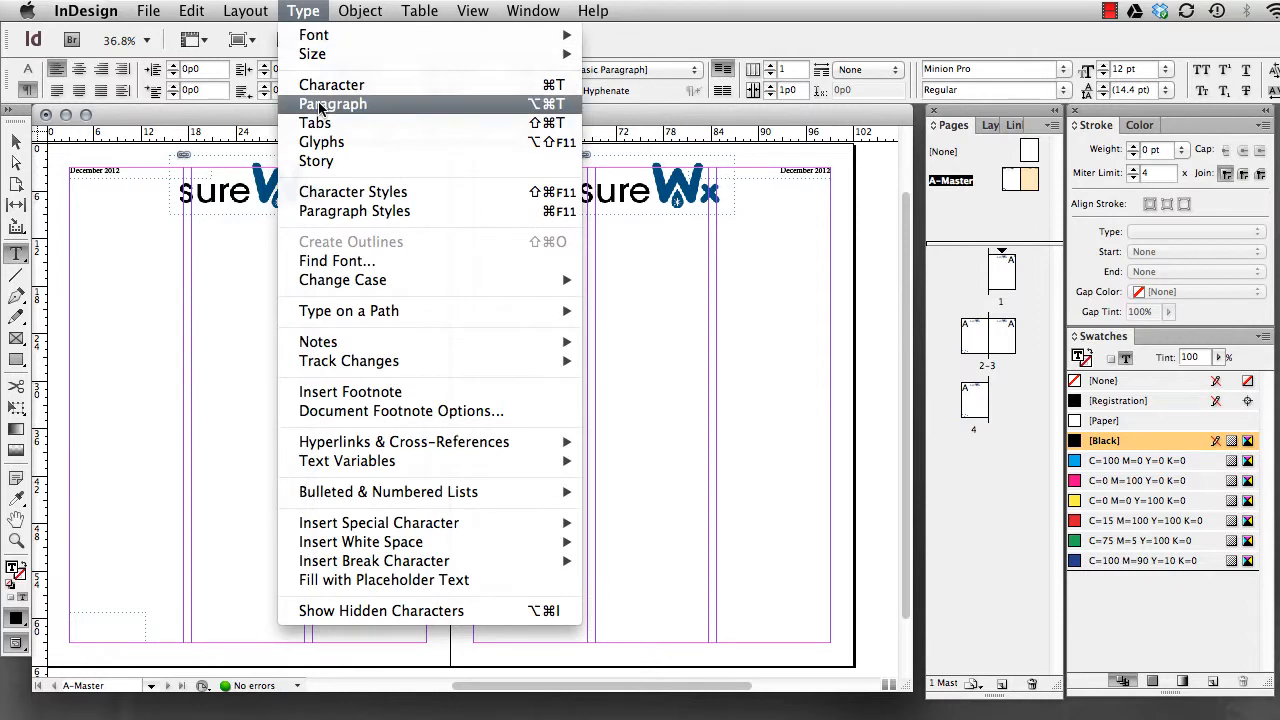
pyautogui.moveTo(366, 527)
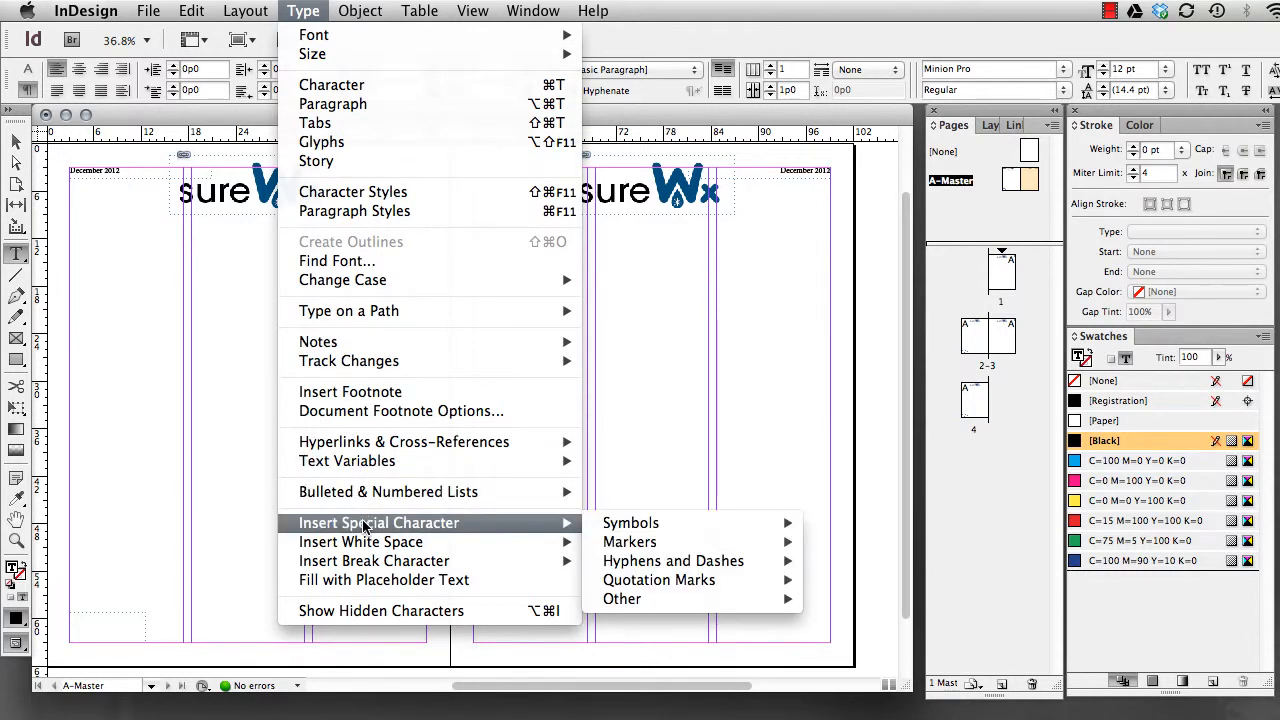
pyautogui.moveTo(720, 543)
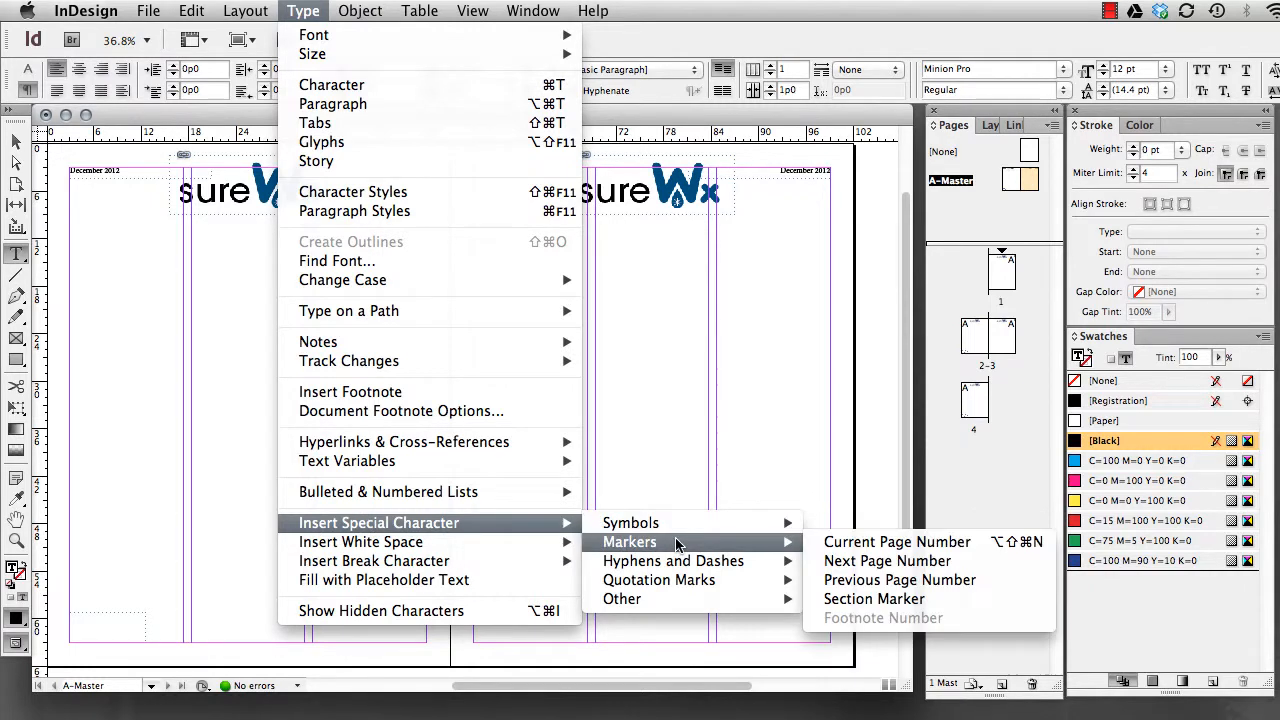
pyautogui.click(896, 542)
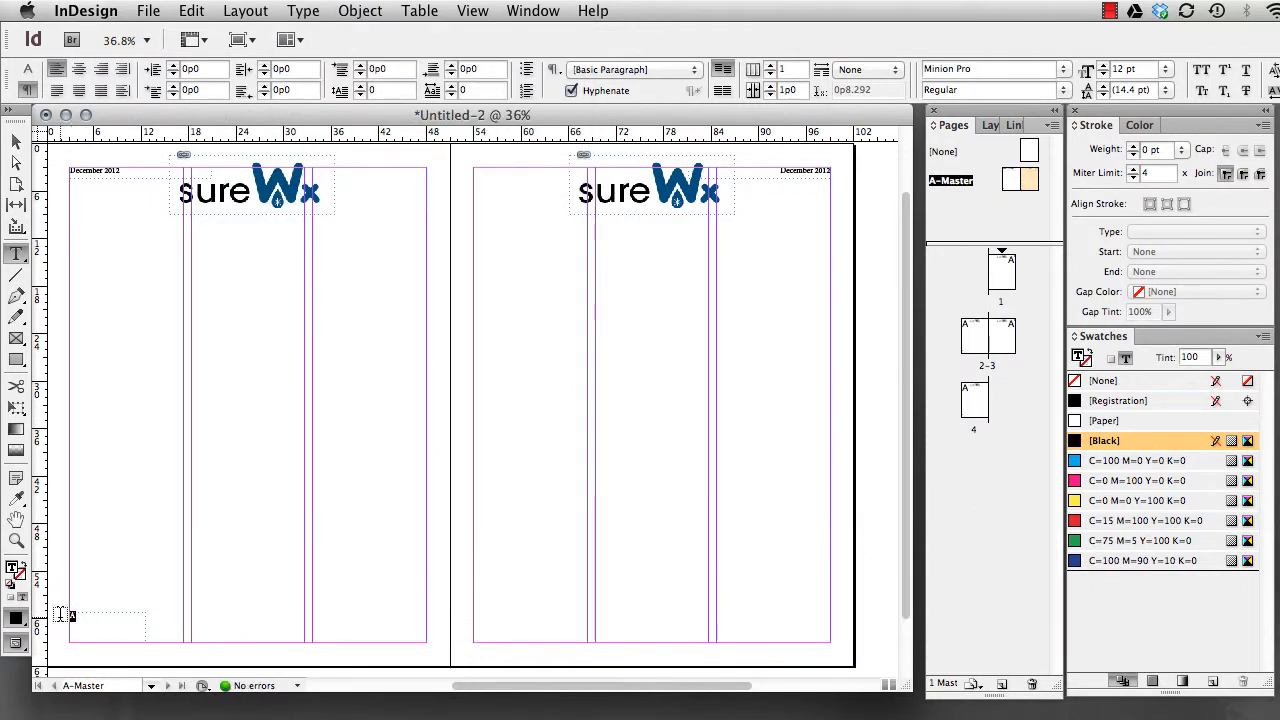
# - Set the page number marker's font size to 24 pt
pyautogui.click(27, 68)
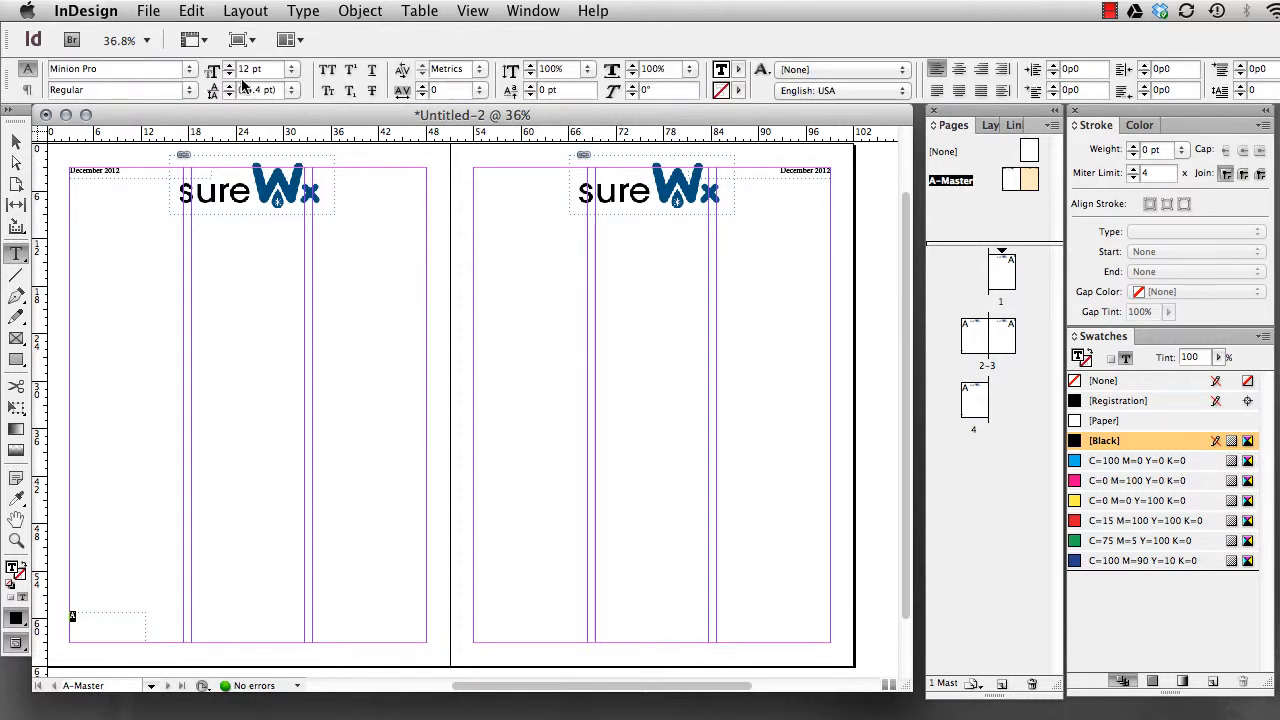
pyautogui.click(290, 70)
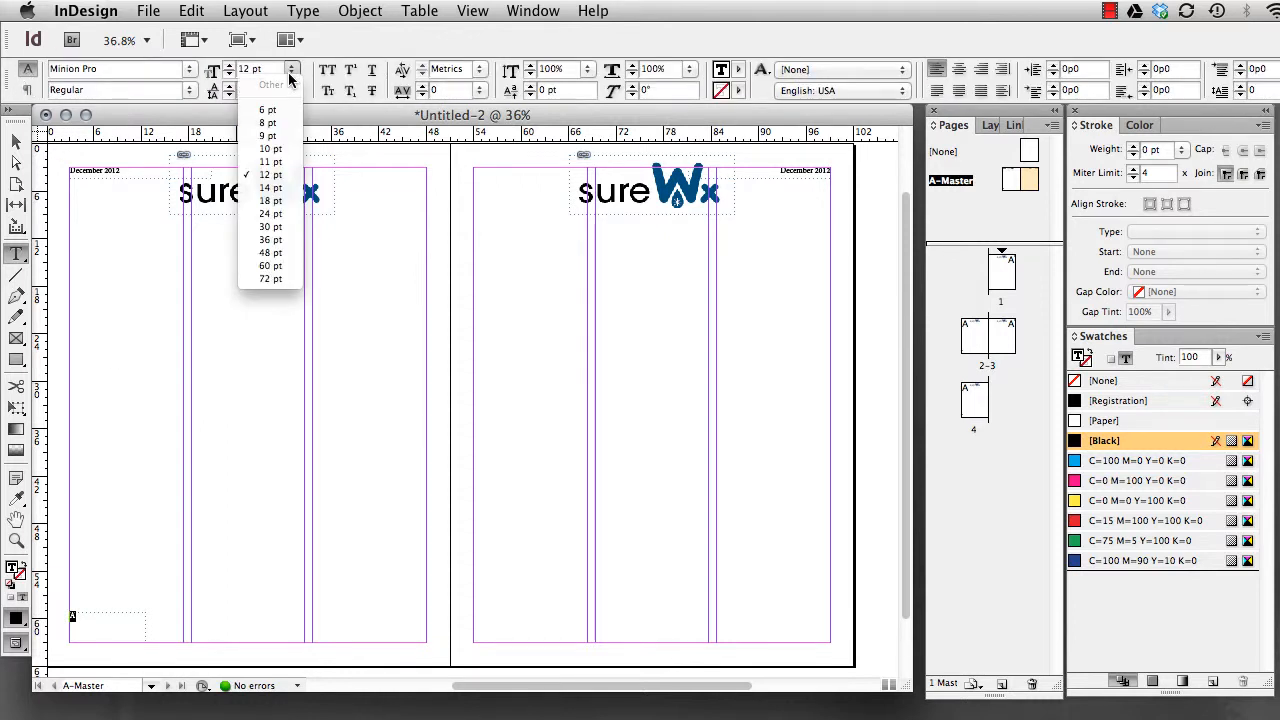
pyautogui.click(280, 218)
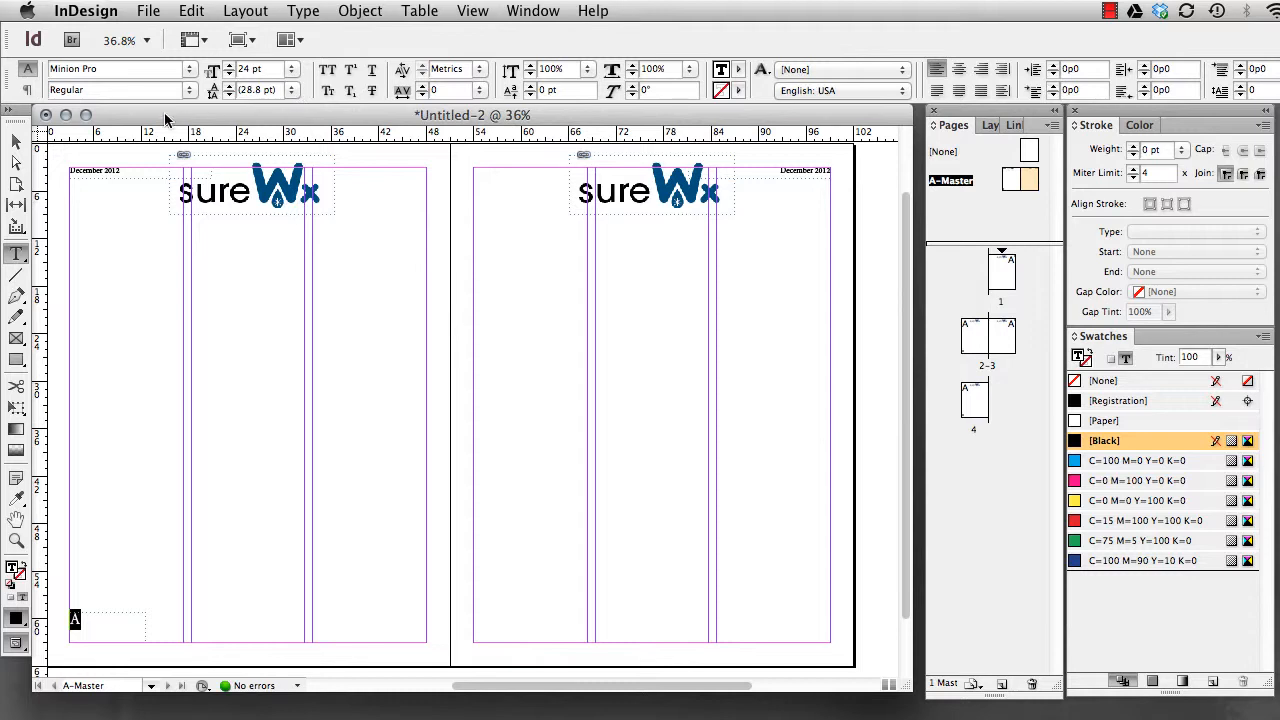
# - Move the page number frame down to about Y 60p5, keeping it aligned with the outer margin at X 3p0
pyautogui.click(16, 141)
pyautogui.click(124, 581)
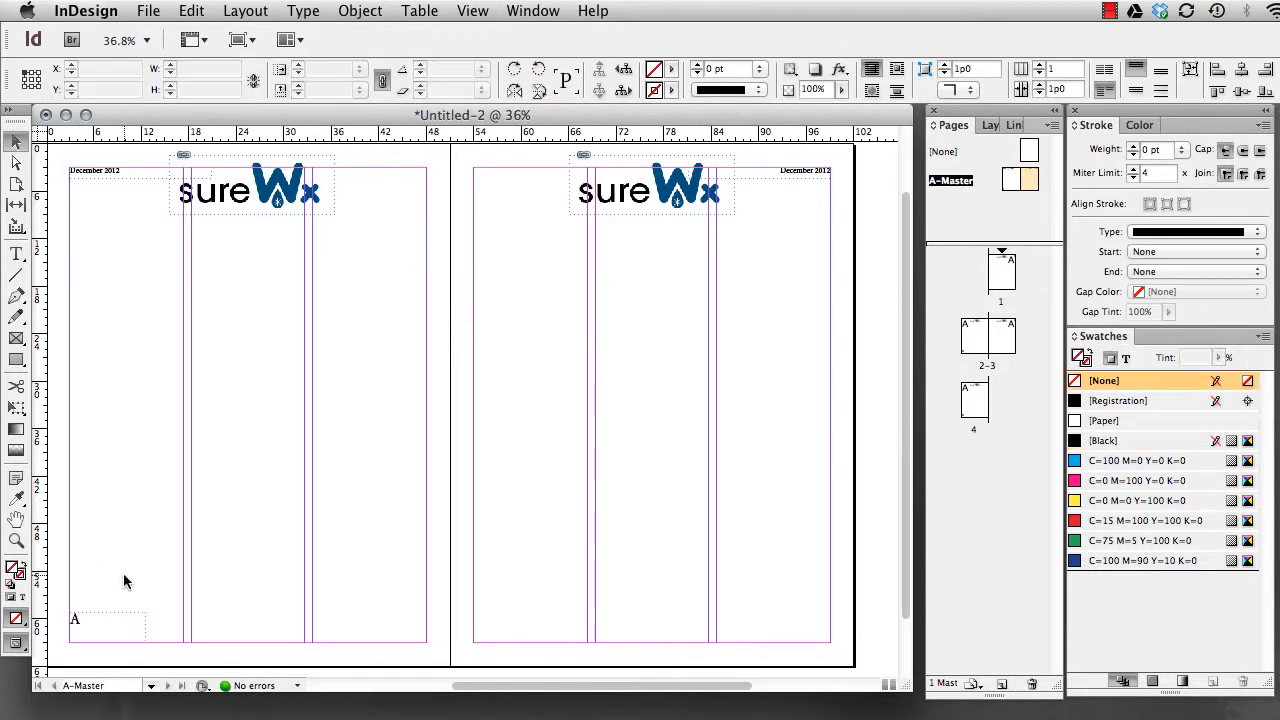
pyautogui.moveTo(103, 626); pyautogui.dragTo(105, 640)
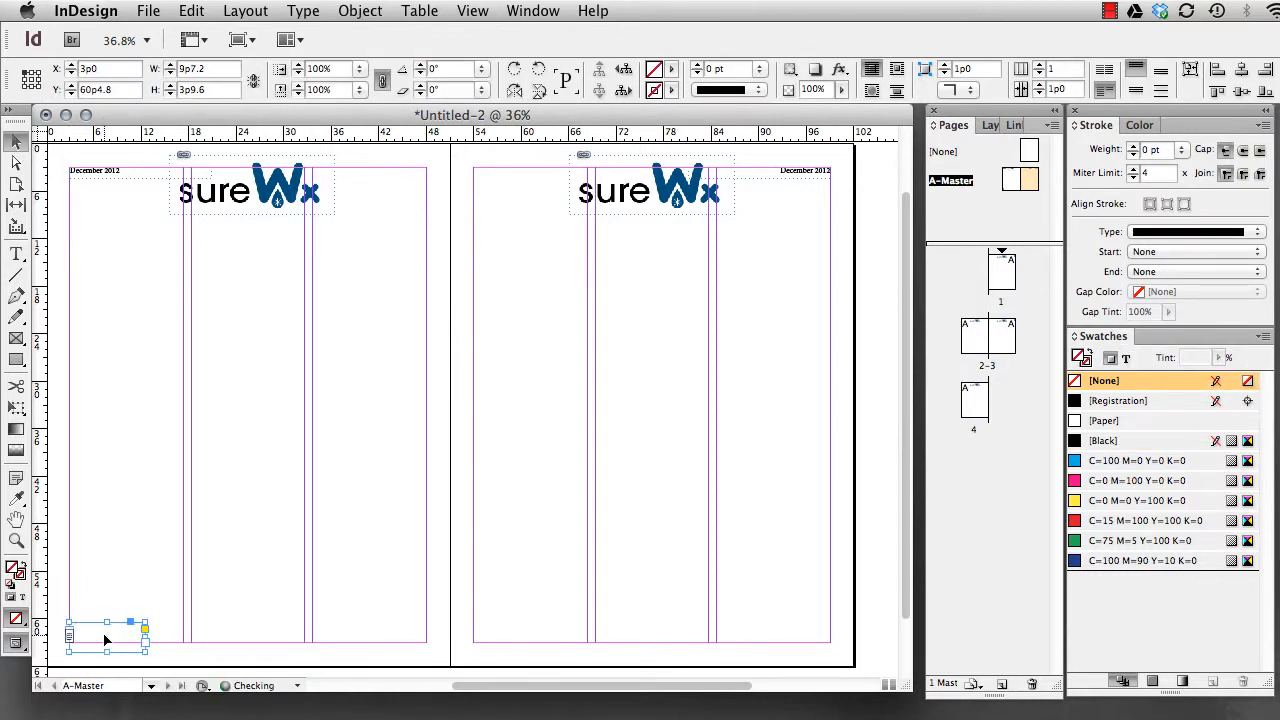
pyautogui.click(164, 602)
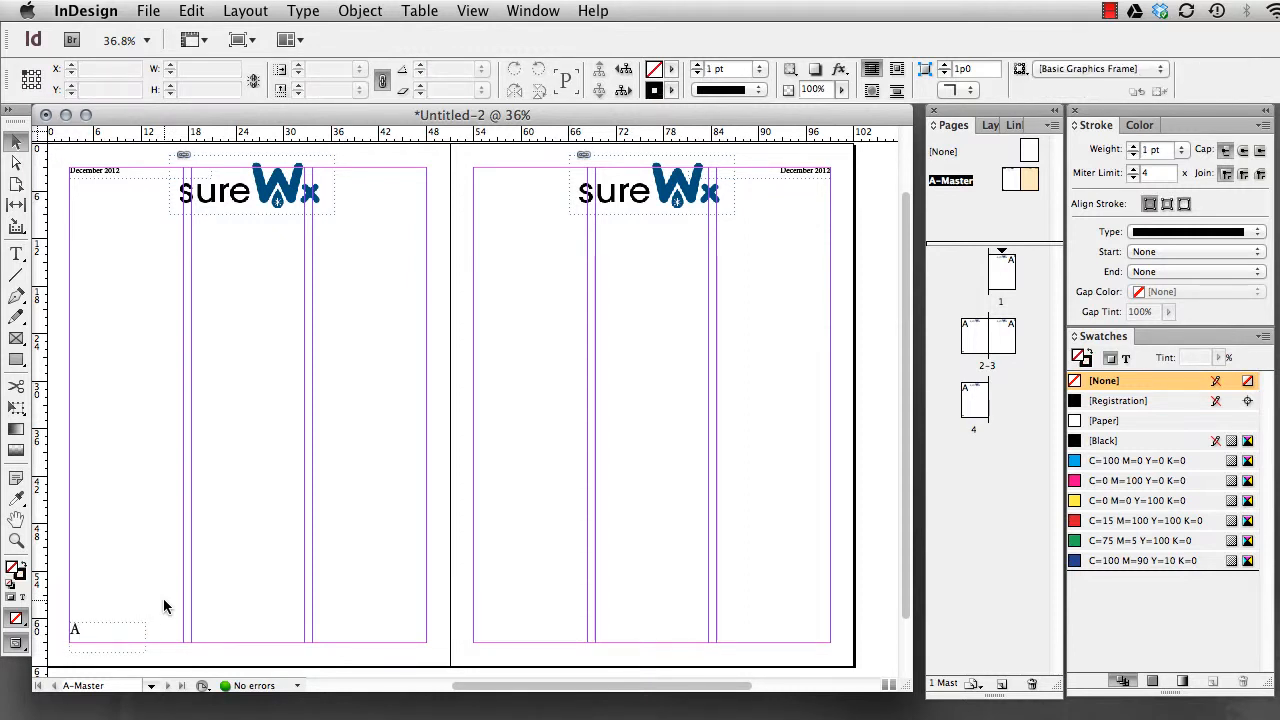
pyautogui.click(111, 634)
# - Examine the automatic page number on the page 2-3 spread and page 4, and return to the A-Master spread
pyautogui.doubleClick(977, 350)
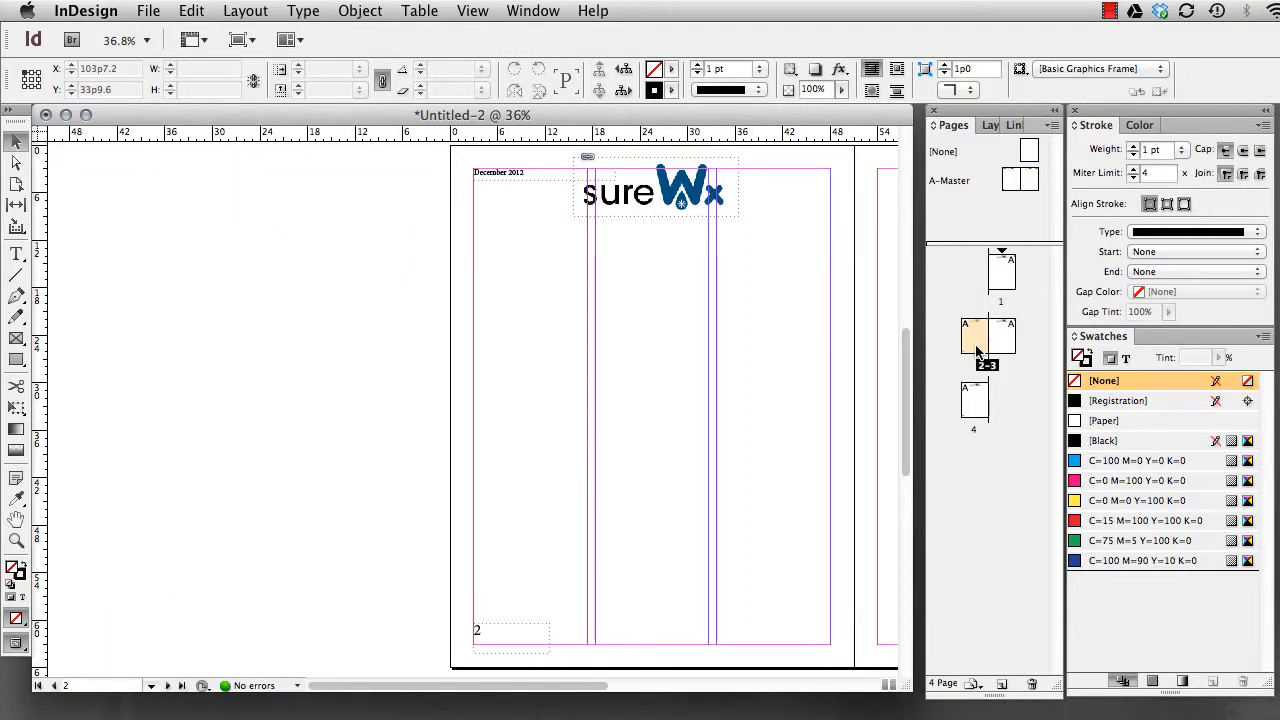
pyautogui.hscroll(10, 560, 512)
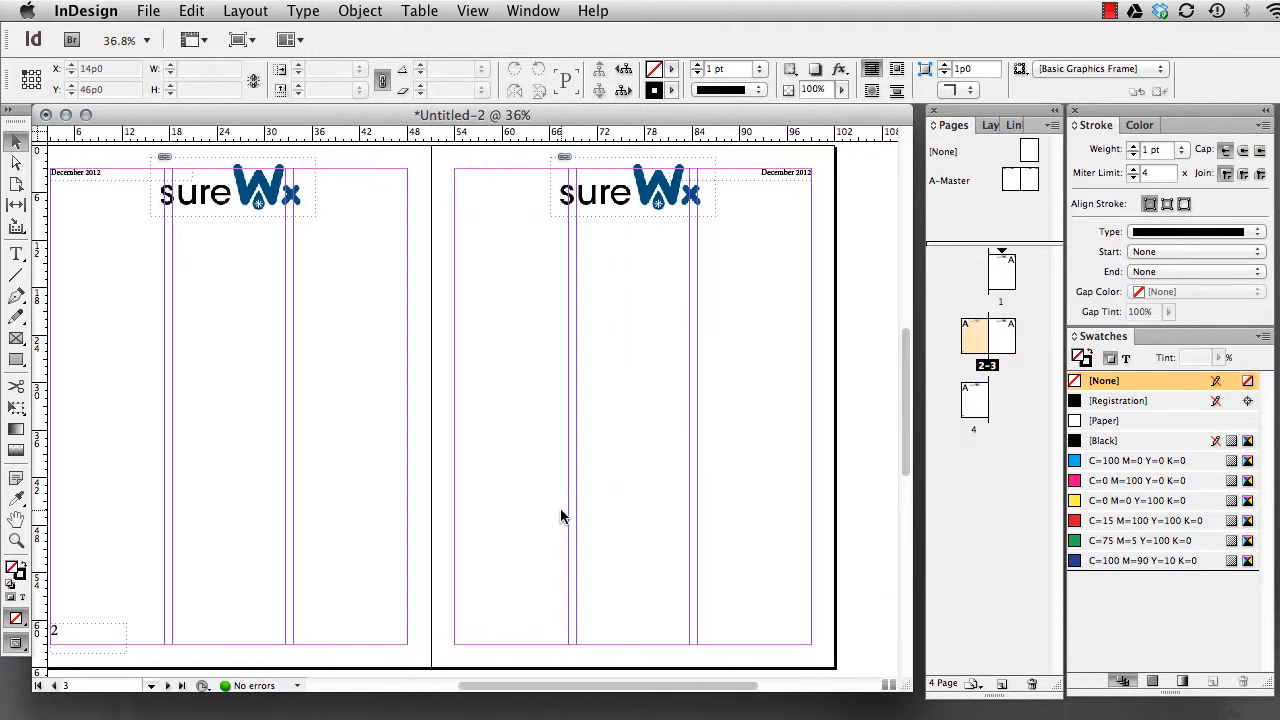
pyautogui.doubleClick(976, 405)
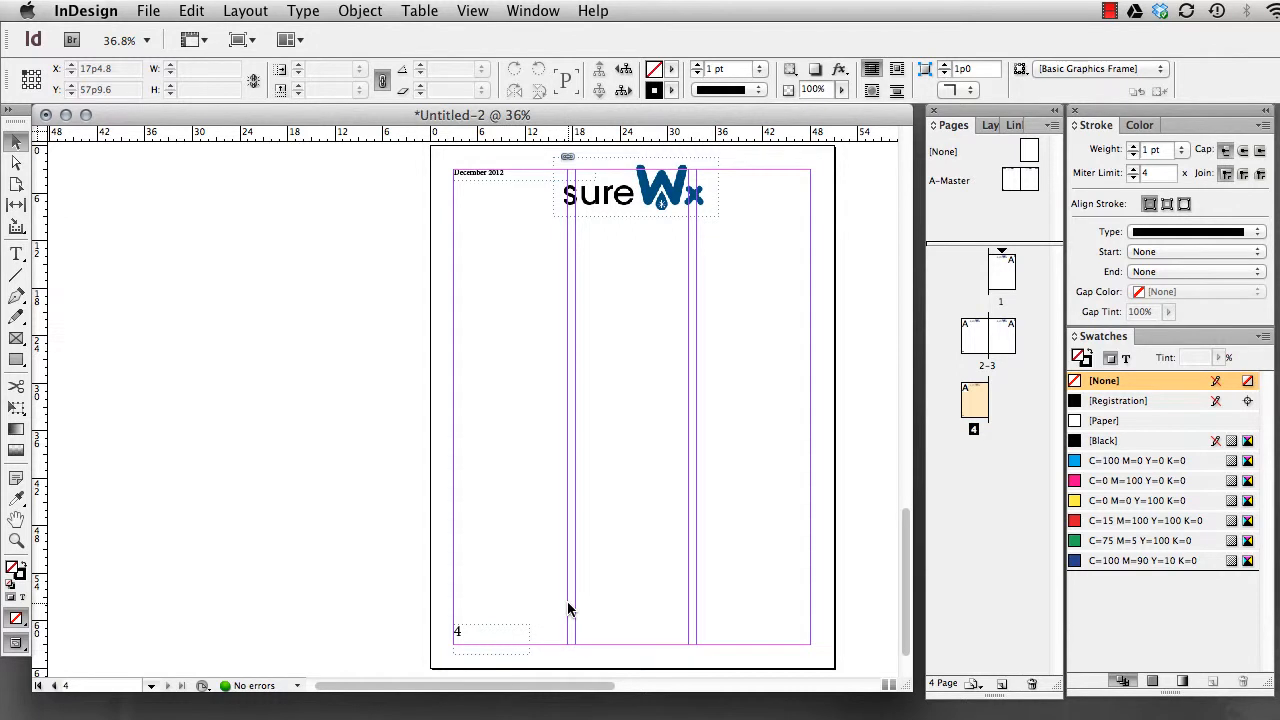
pyautogui.doubleClick(1030, 181)
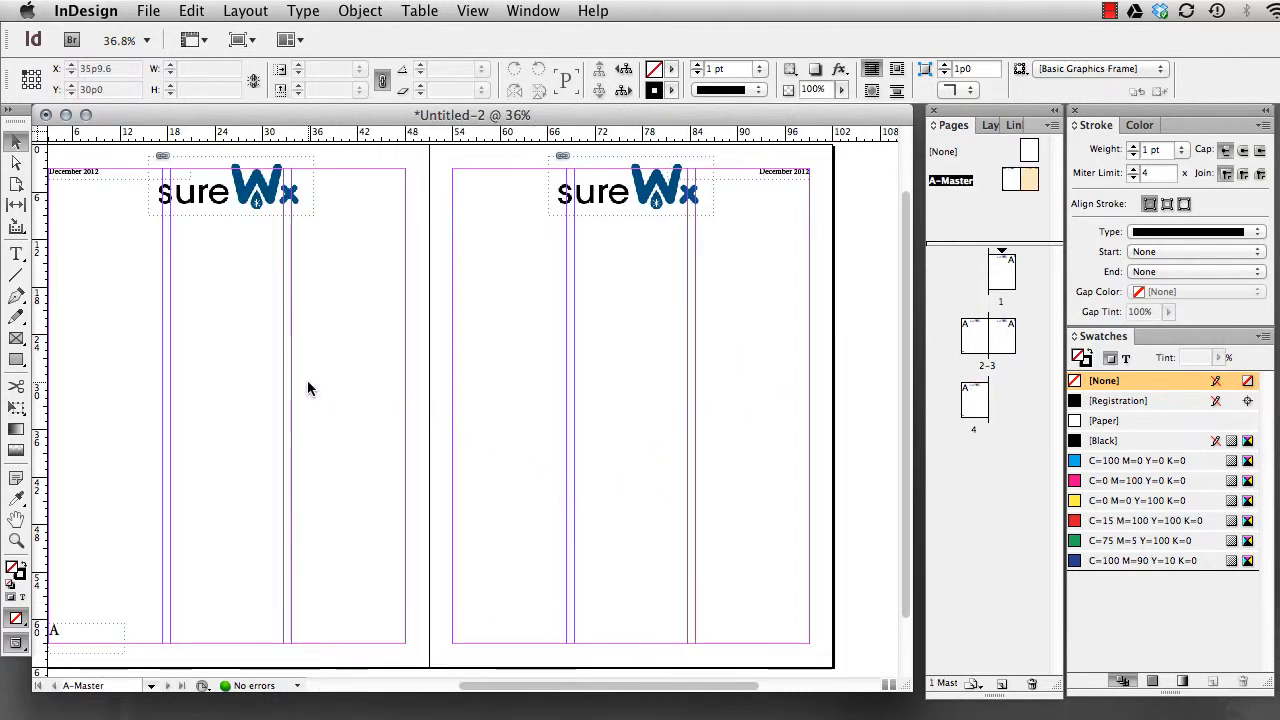
# - Draw a small text frame near the foot of the right-hand master page and insert a right-aligned Current Page Number marker
pyautogui.click(16, 254)
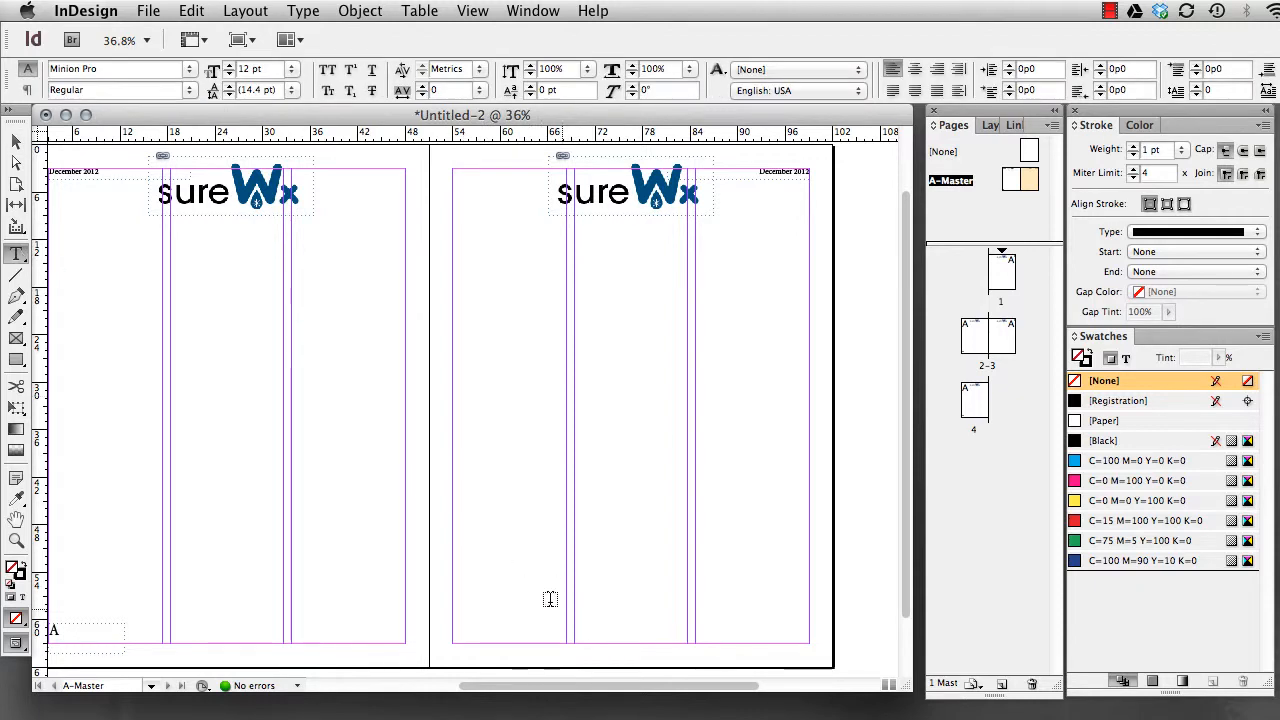
pyautogui.moveTo(567, 612); pyautogui.dragTo(638, 630)
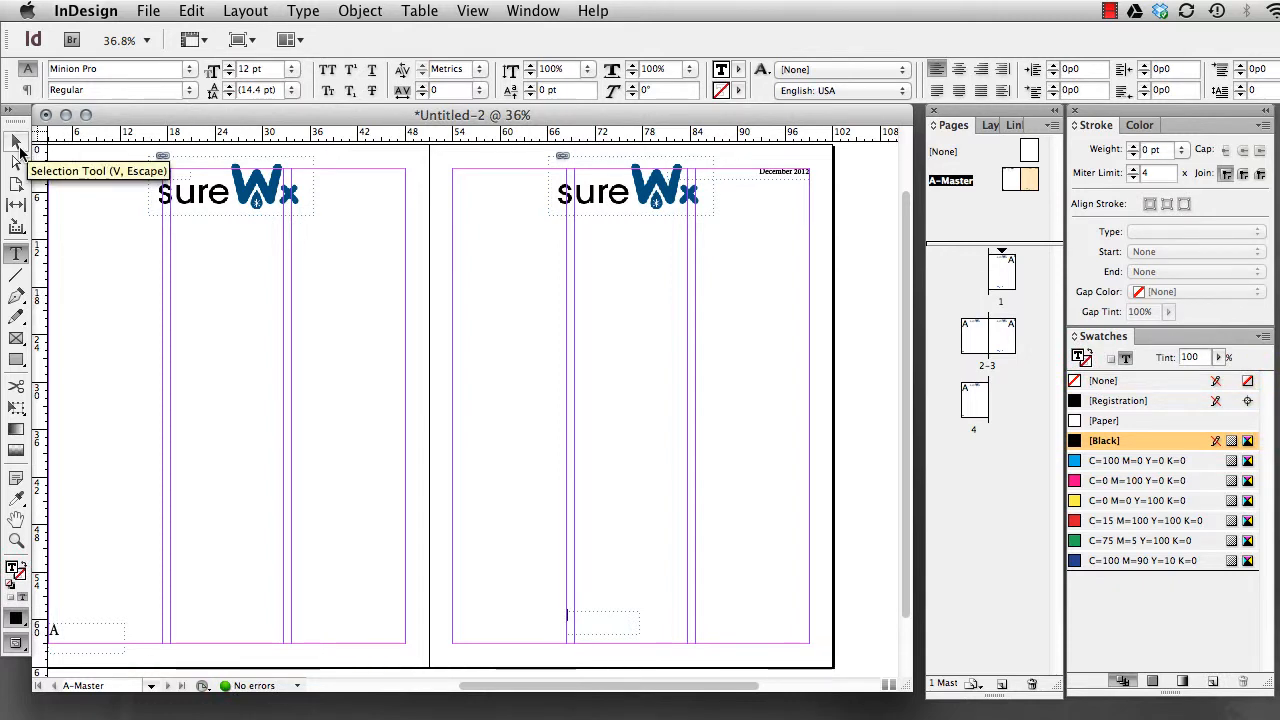
pyautogui.click(27, 90)
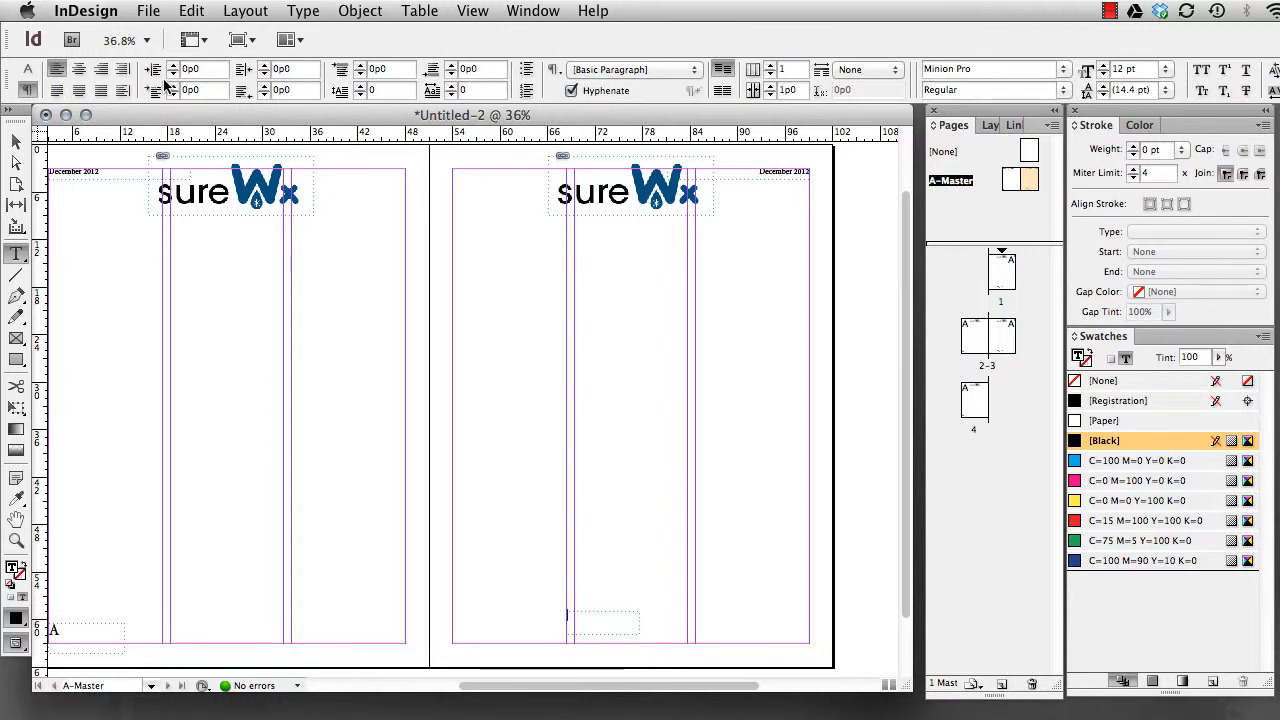
pyautogui.click(101, 69)
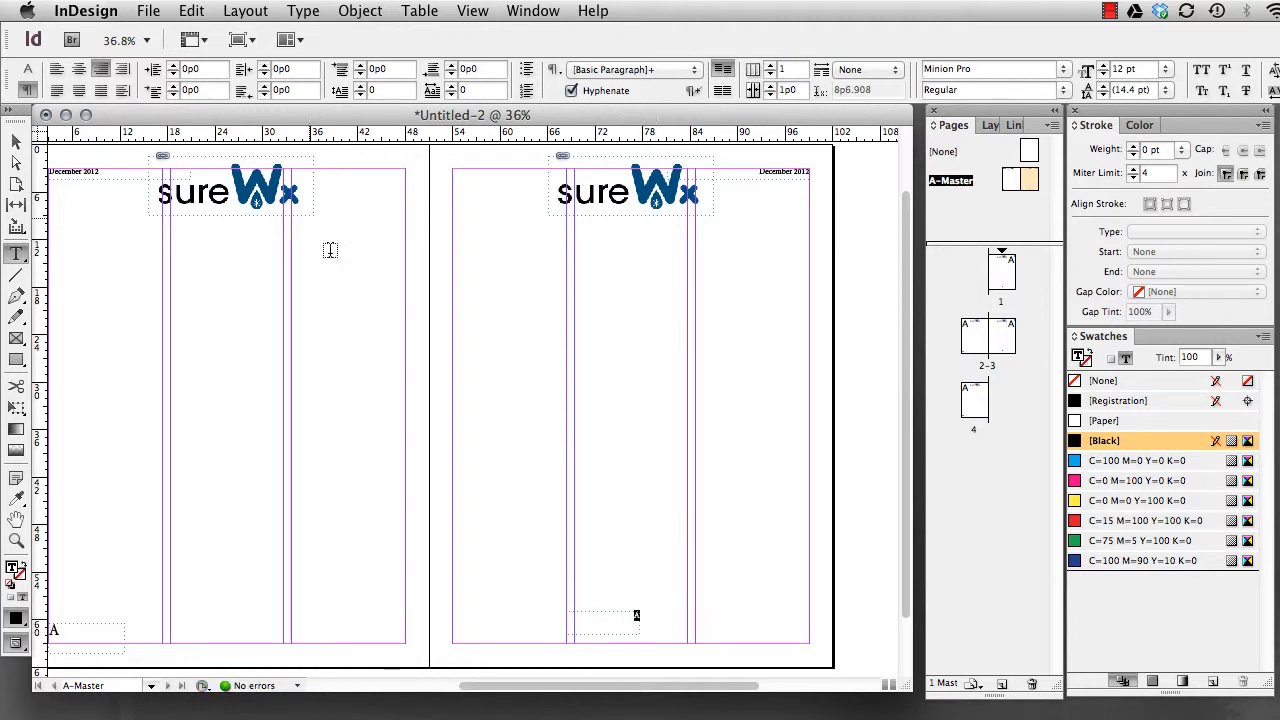
# - Set the new page number marker to 24 pt and move its frame to the bottom outer margin corner, about X 89p8.8, Y 60p2.4
pyautogui.click(28, 70)
pyautogui.click(291, 69)
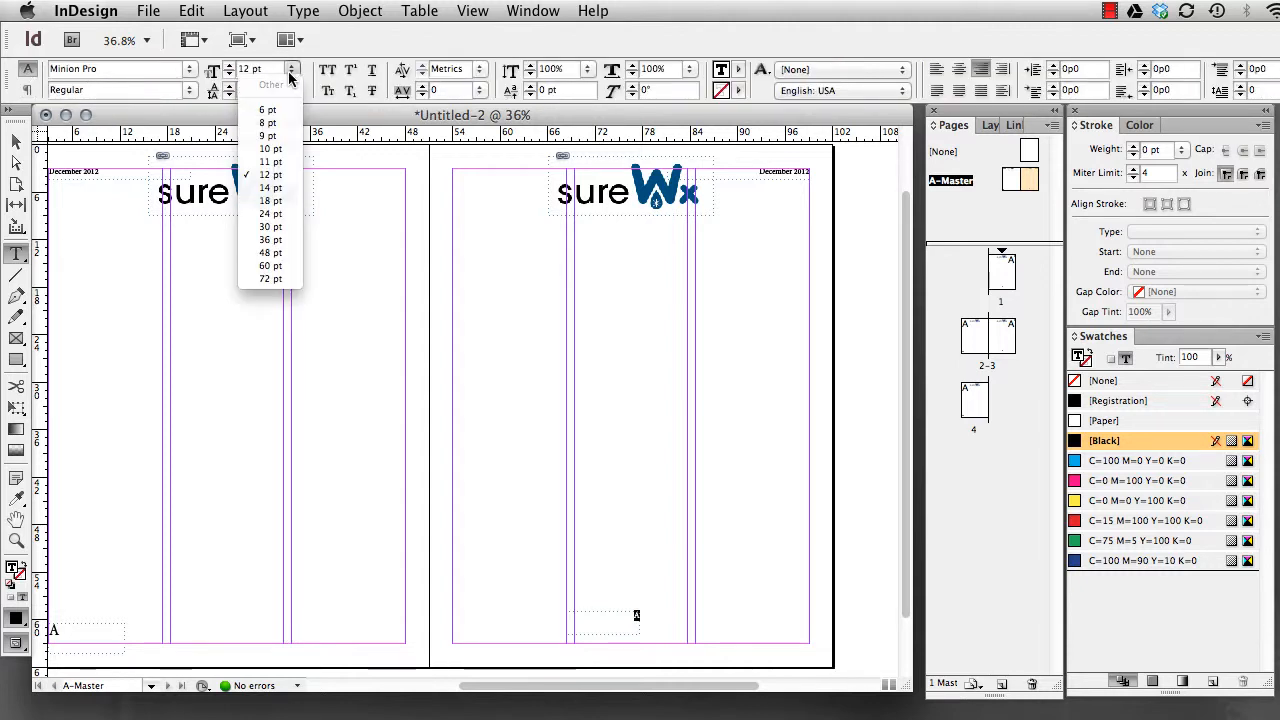
pyautogui.click(270, 213)
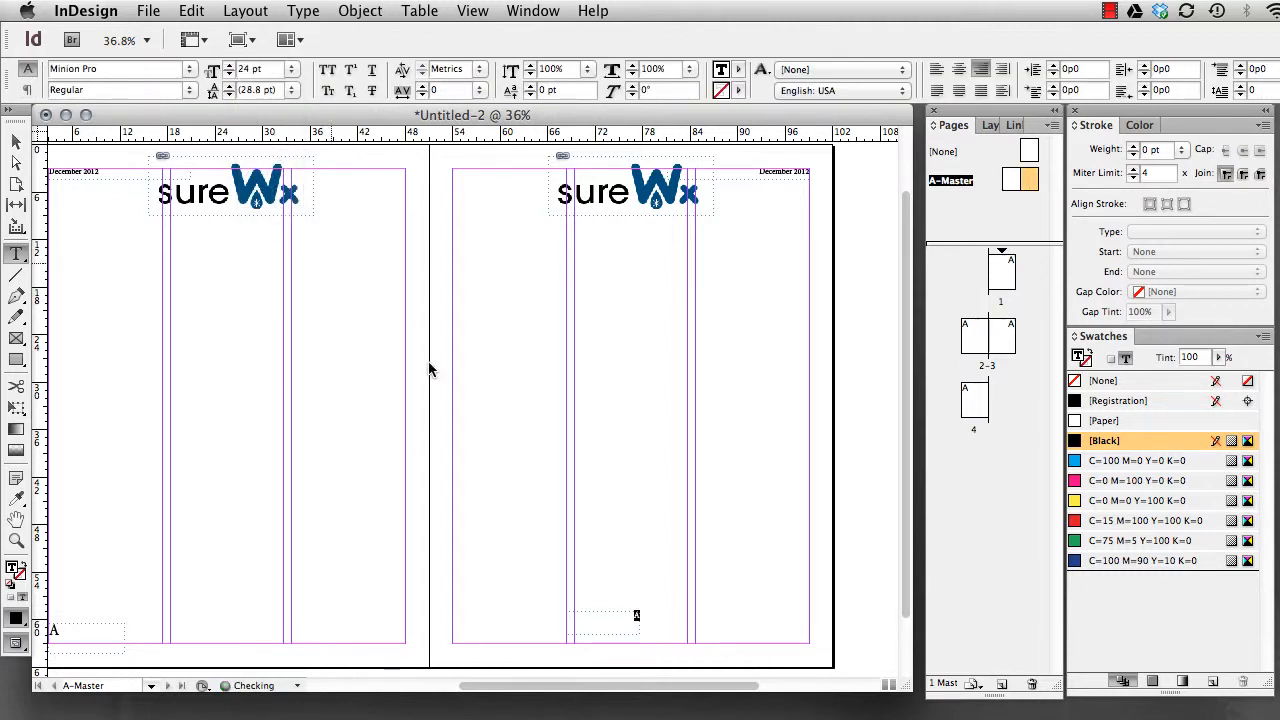
pyautogui.click(16, 141)
pyautogui.moveTo(601, 624); pyautogui.dragTo(771, 634)
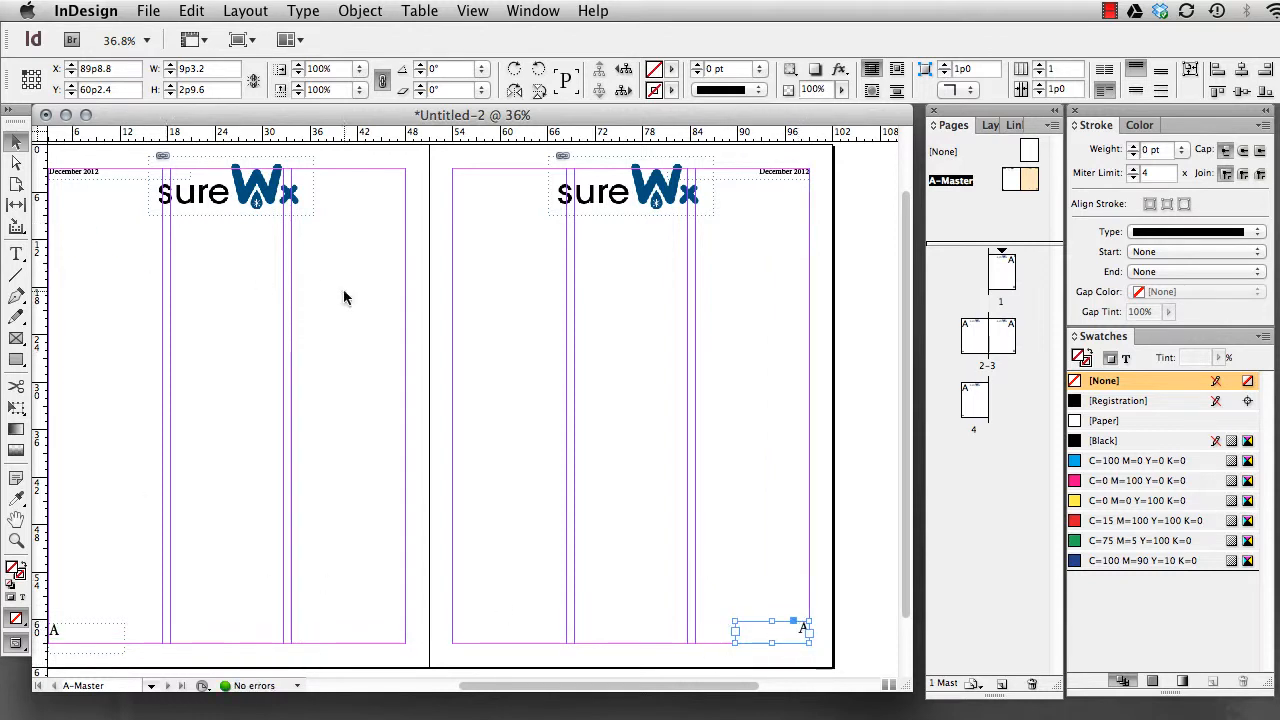
# - Examine the automatic page numbers on page 1 and the page 2-3 spread, and return to the A-Master spread
pyautogui.doubleClick(1008, 268)
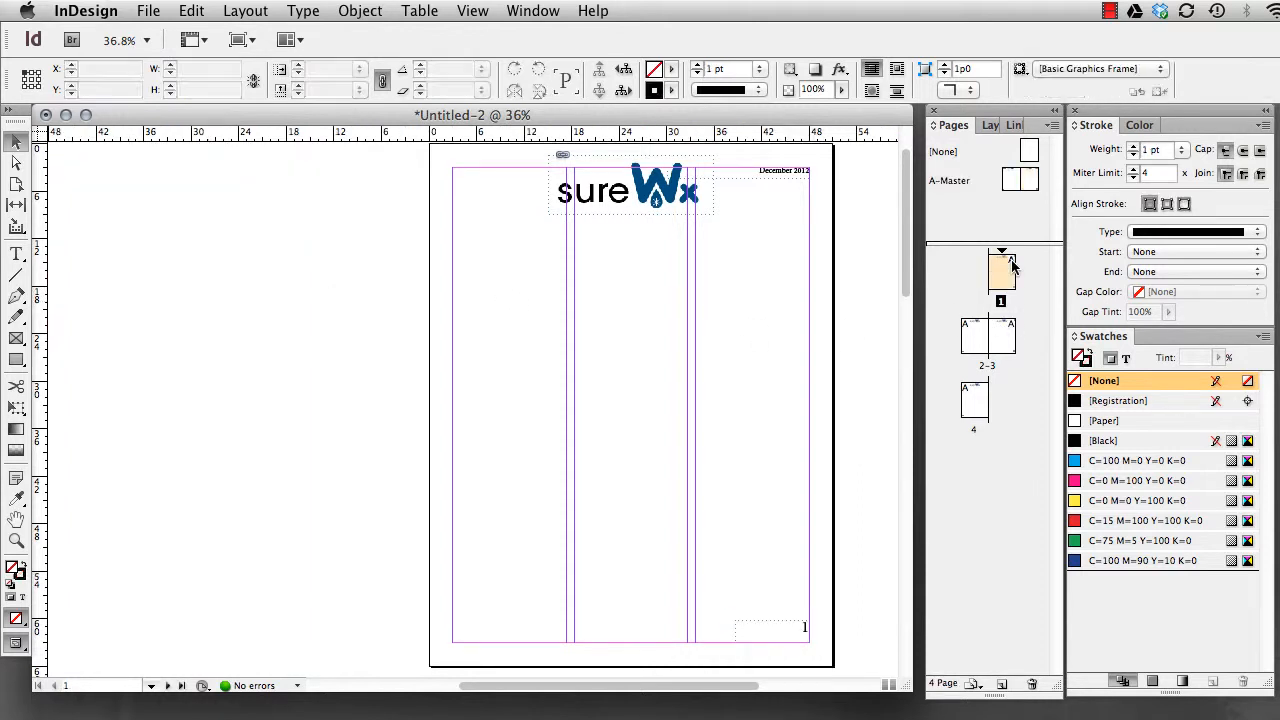
pyautogui.doubleClick(990, 337)
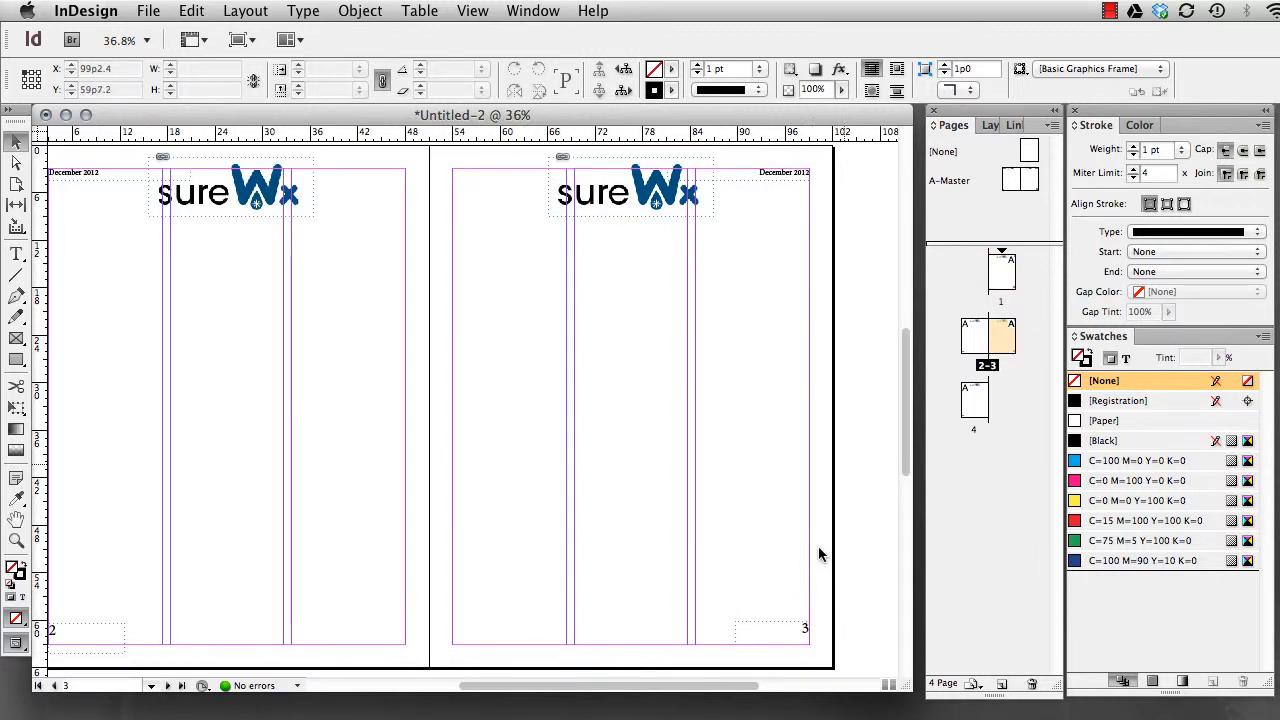
pyautogui.doubleClick(1028, 178)
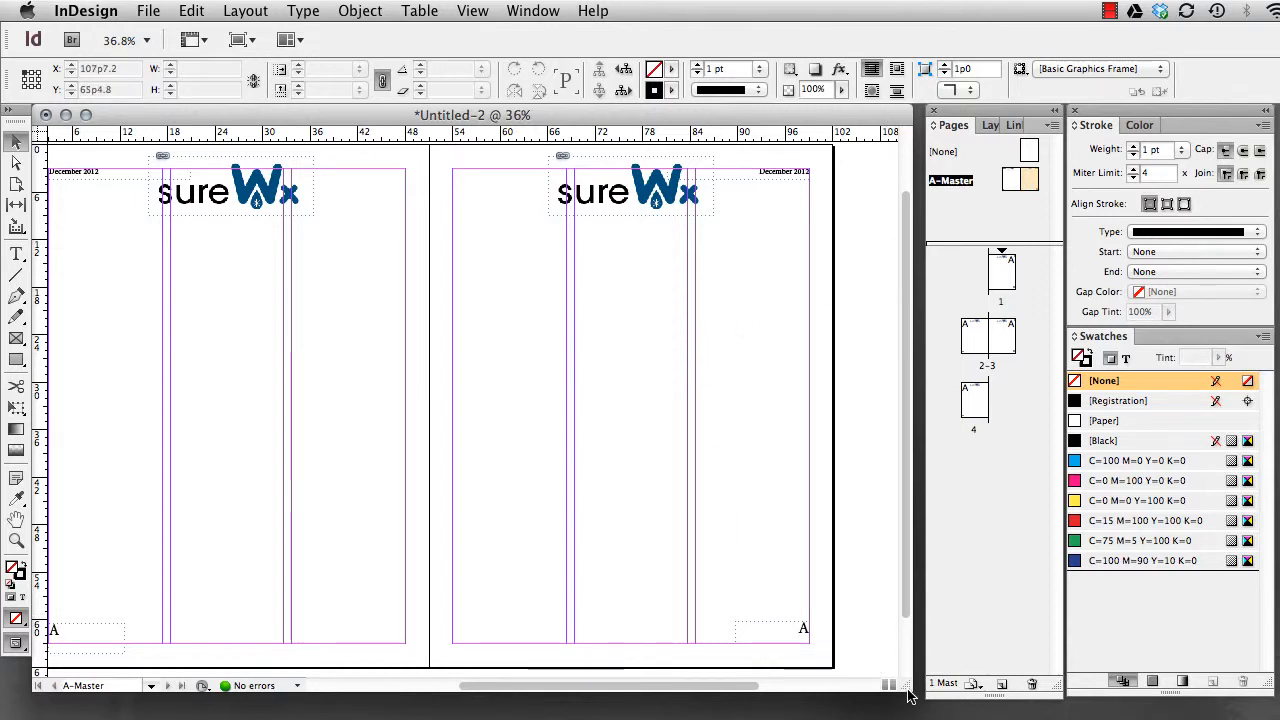
# - Add horizontal guides across the master spread at about Y 9p0 and 59p6, and nudge the right page number frame down to about Y 60p10.8
pyautogui.moveTo(908, 697); pyautogui.dragTo(915, 706)
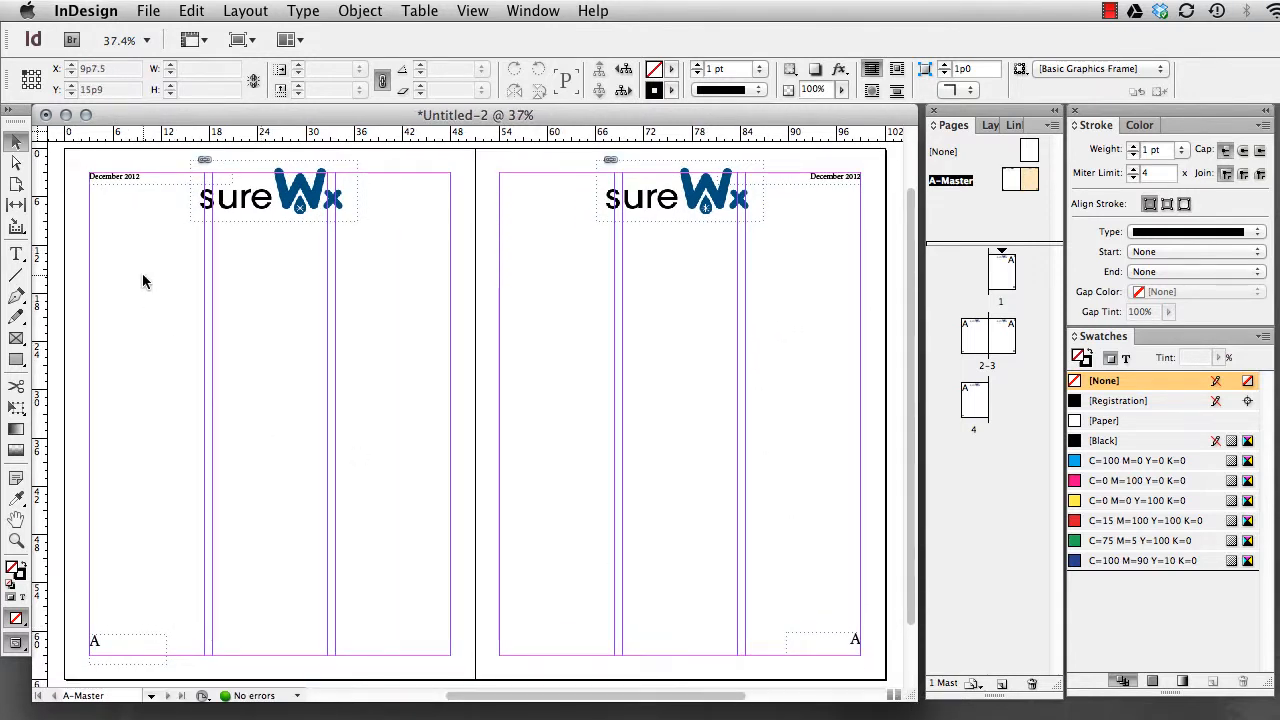
pyautogui.moveTo(57, 140); pyautogui.dragTo(60, 224)
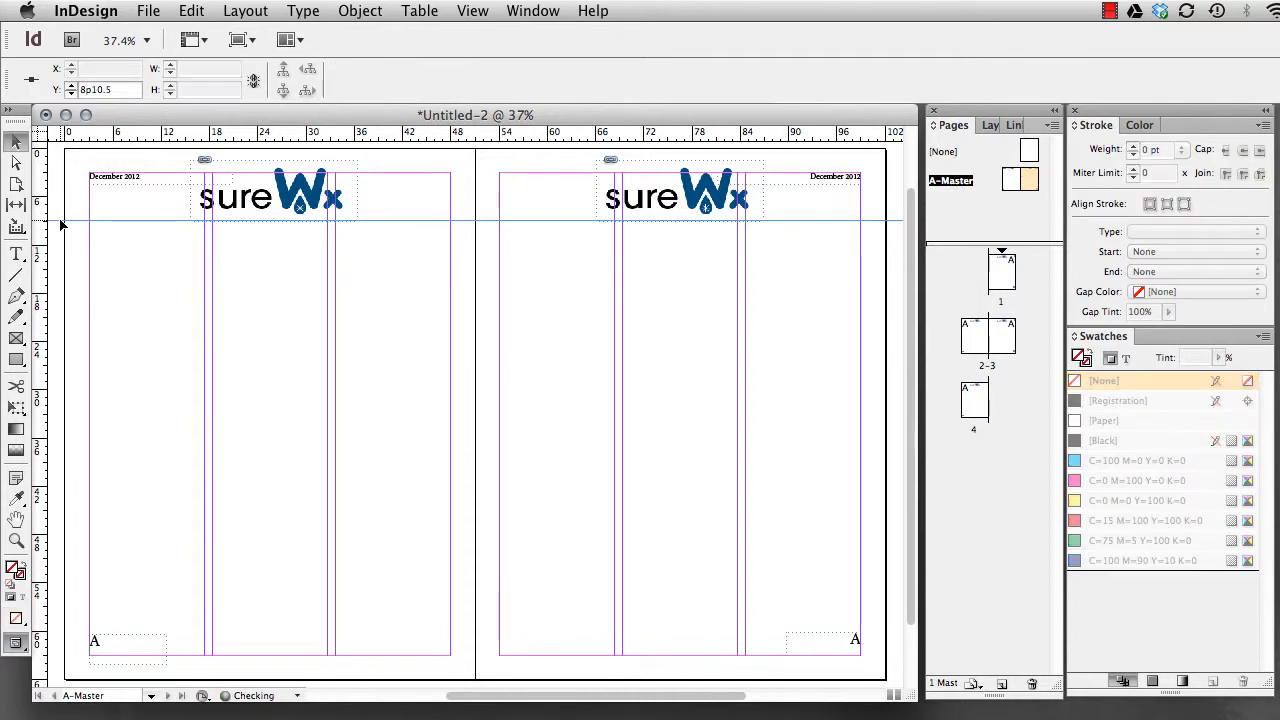
pyautogui.moveTo(90, 132); pyautogui.dragTo(56, 628)
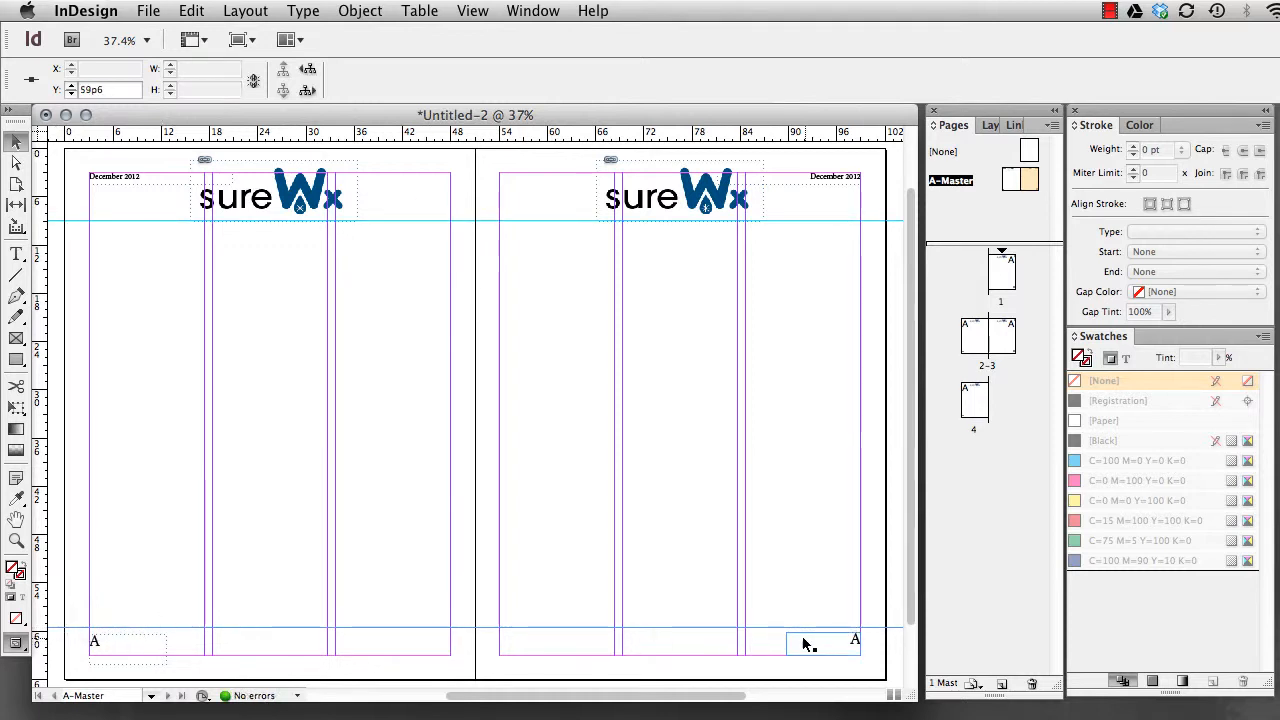
pyautogui.moveTo(836, 644); pyautogui.dragTo(838, 650)
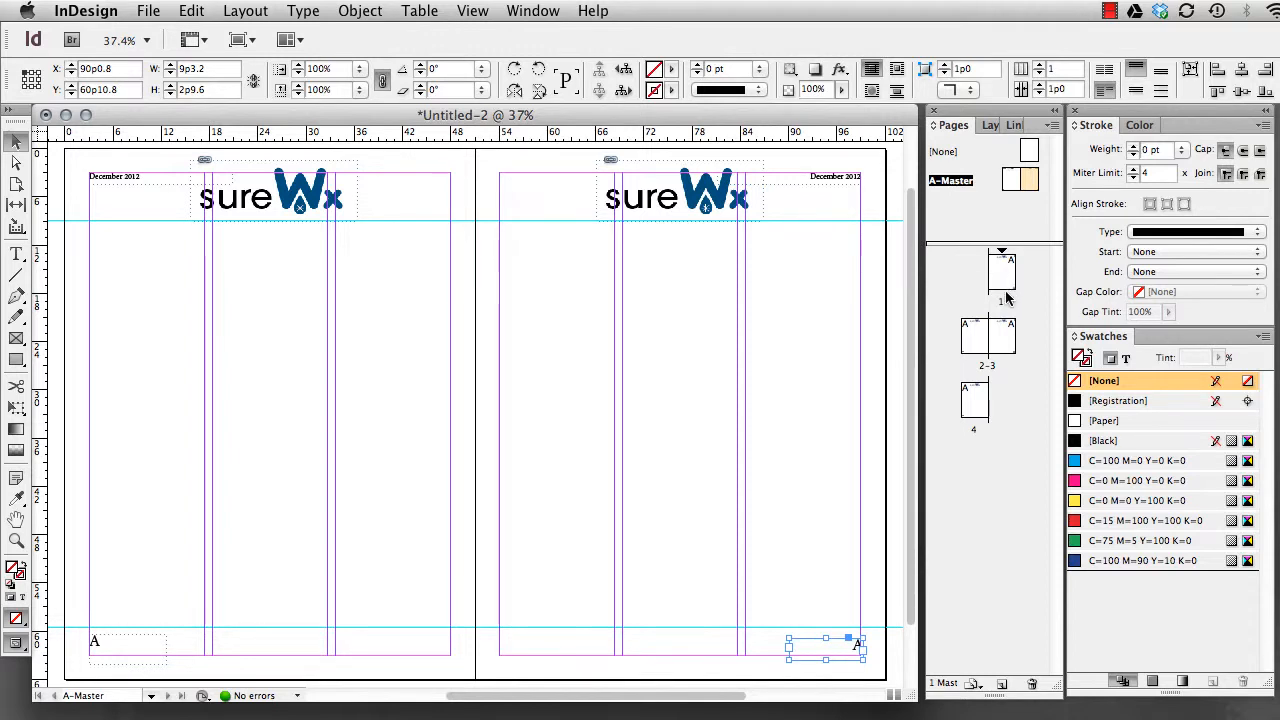
# - On page 2, draw a text frame filling the first column between the two guides and fill it with placeholder text
pyautogui.doubleClick(982, 346)
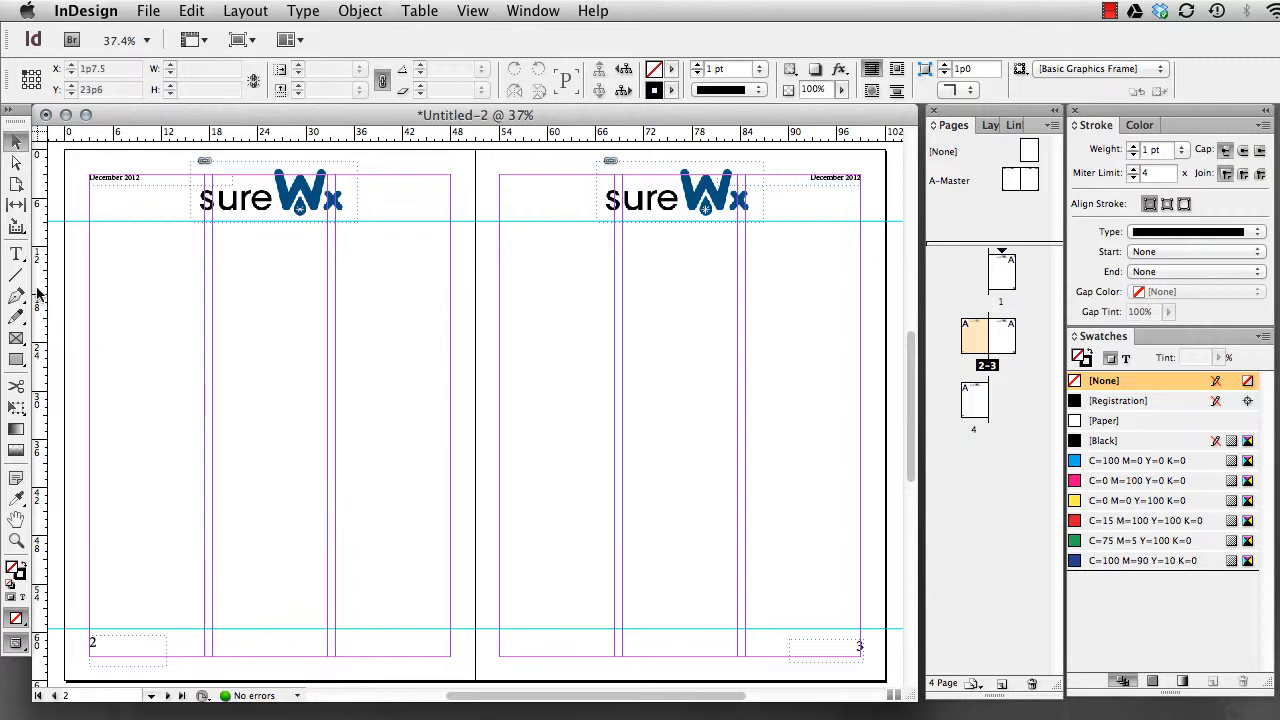
pyautogui.click(18, 252)
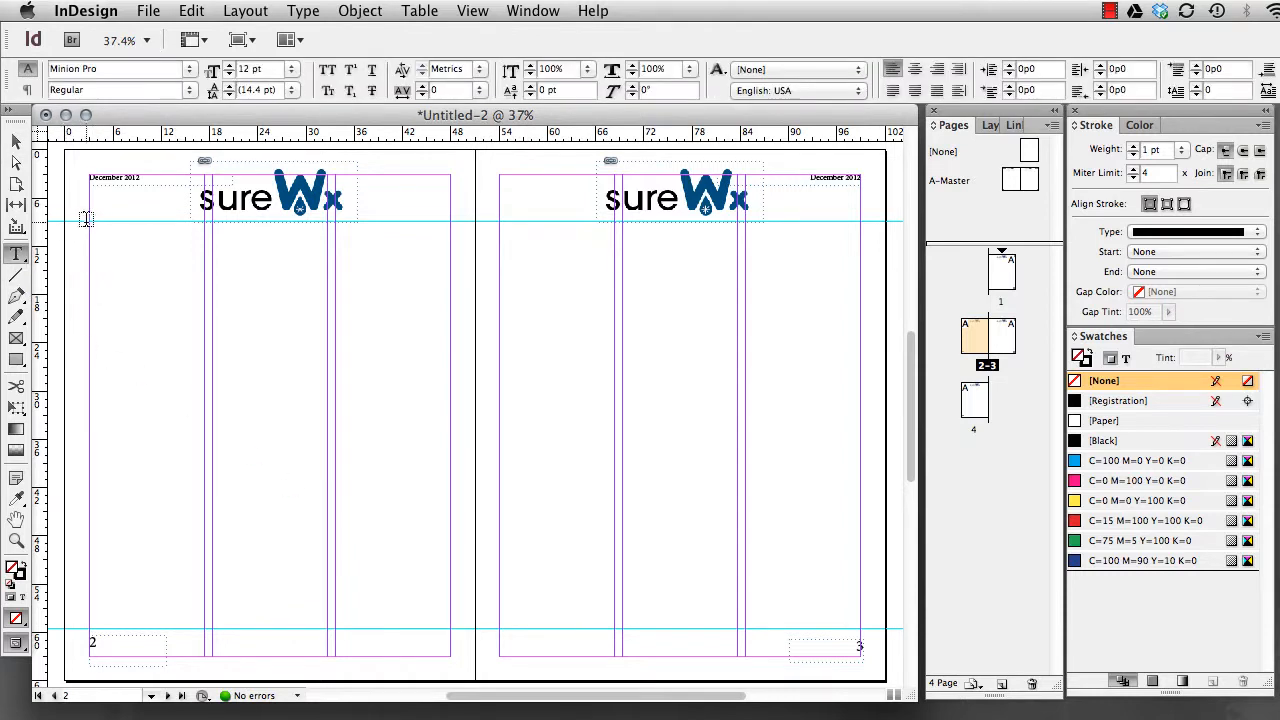
pyautogui.moveTo(90, 221); pyautogui.dragTo(203, 624)
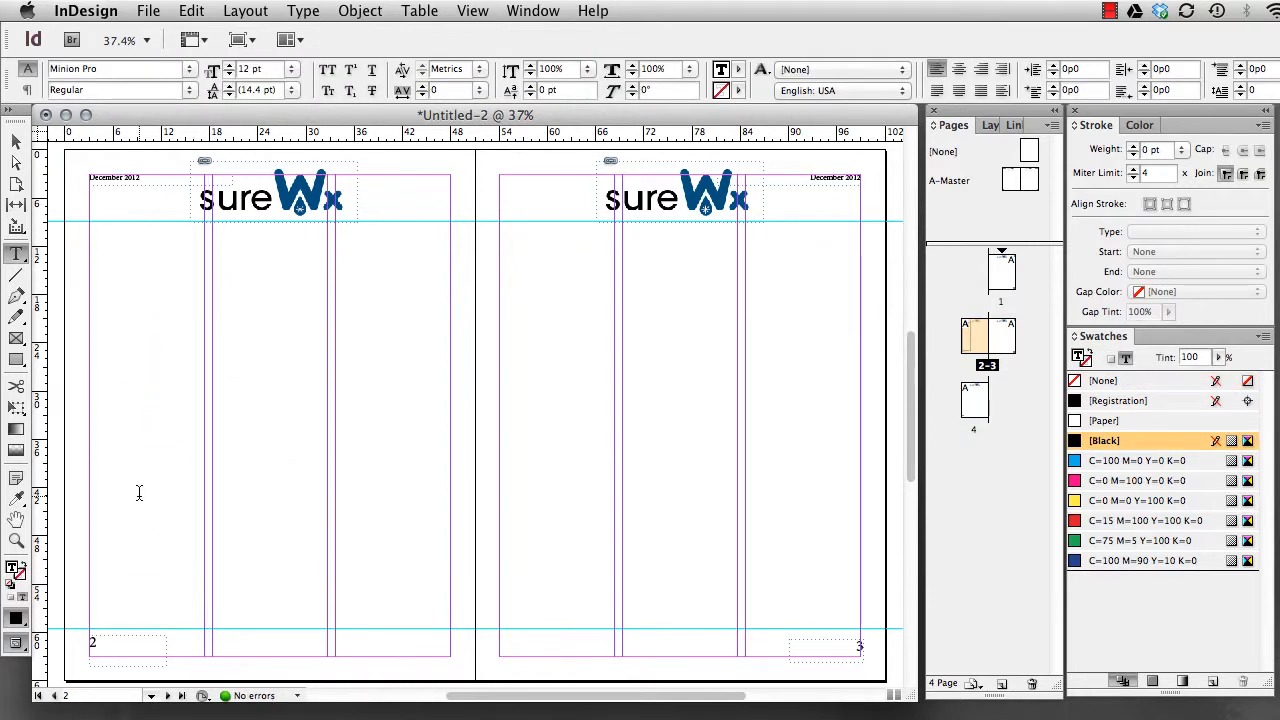
pyautogui.rightClick(139, 496)
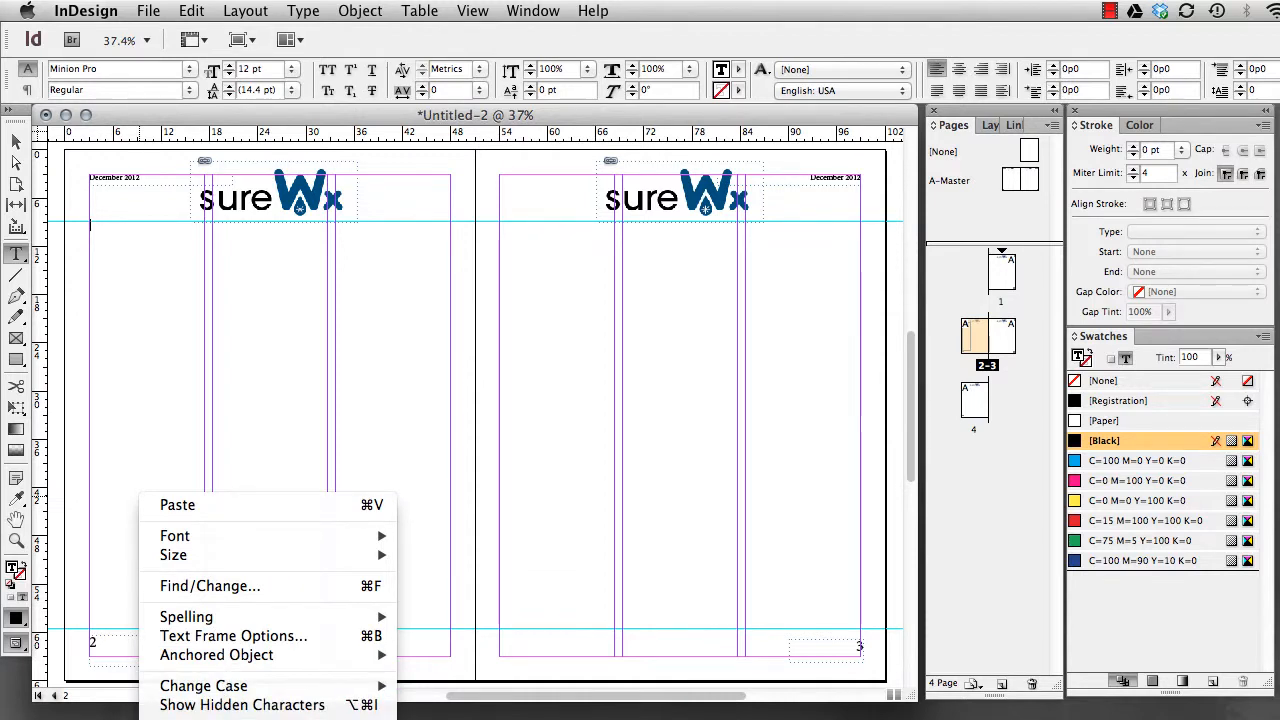
pyautogui.click(268, 719)
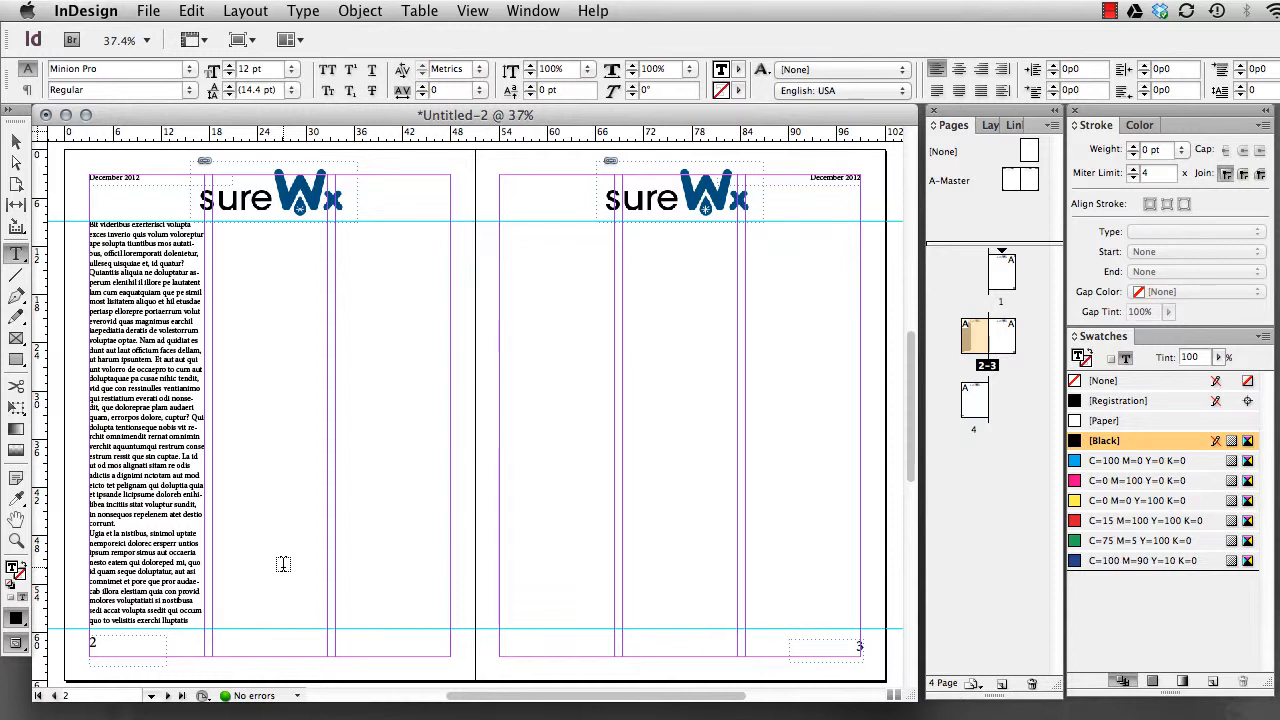
# - Try to select the master logo on page 2 and examine the document's layers
pyautogui.click(16, 141)
pyautogui.click(313, 204)
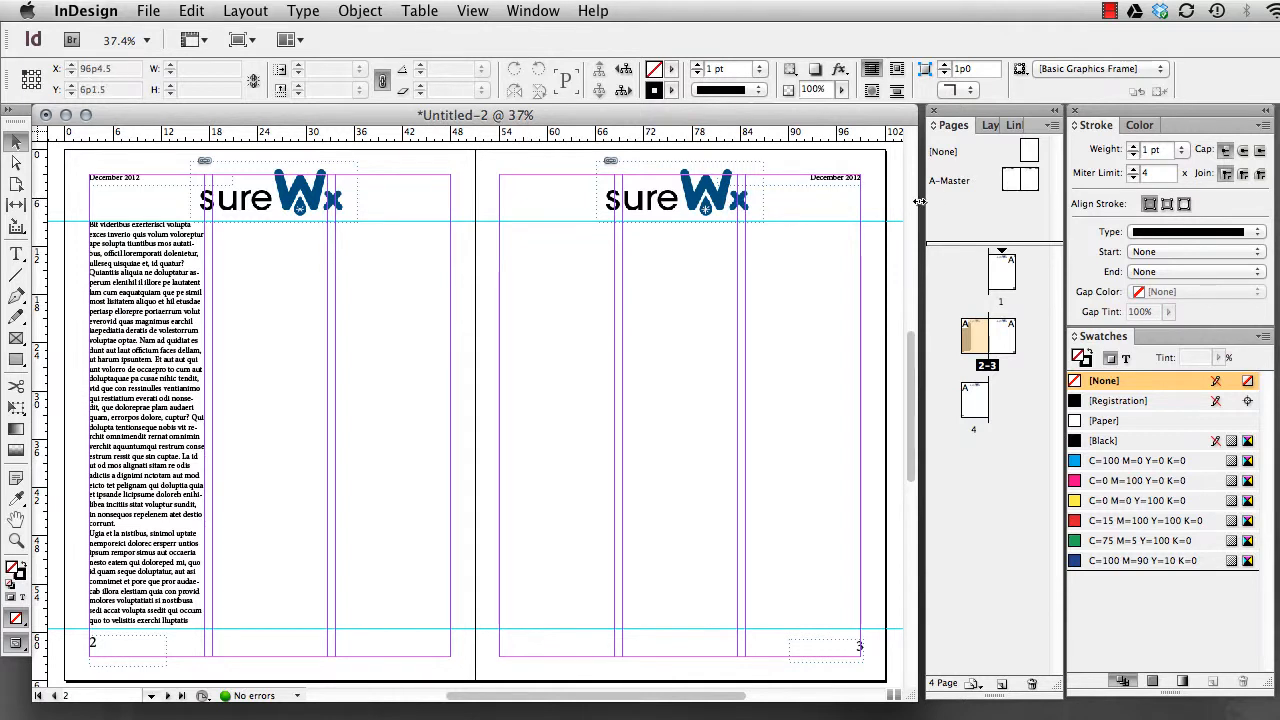
pyautogui.click(988, 124)
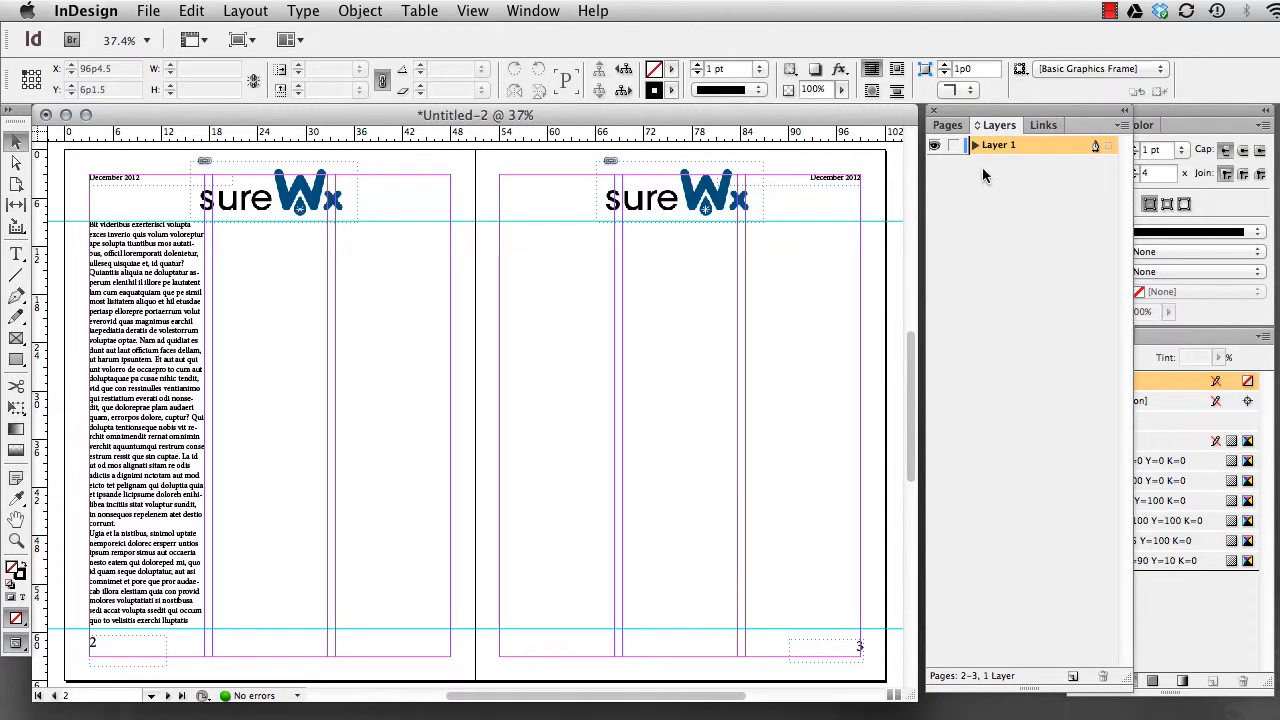
pyautogui.click(975, 146)
pyautogui.click(947, 125)
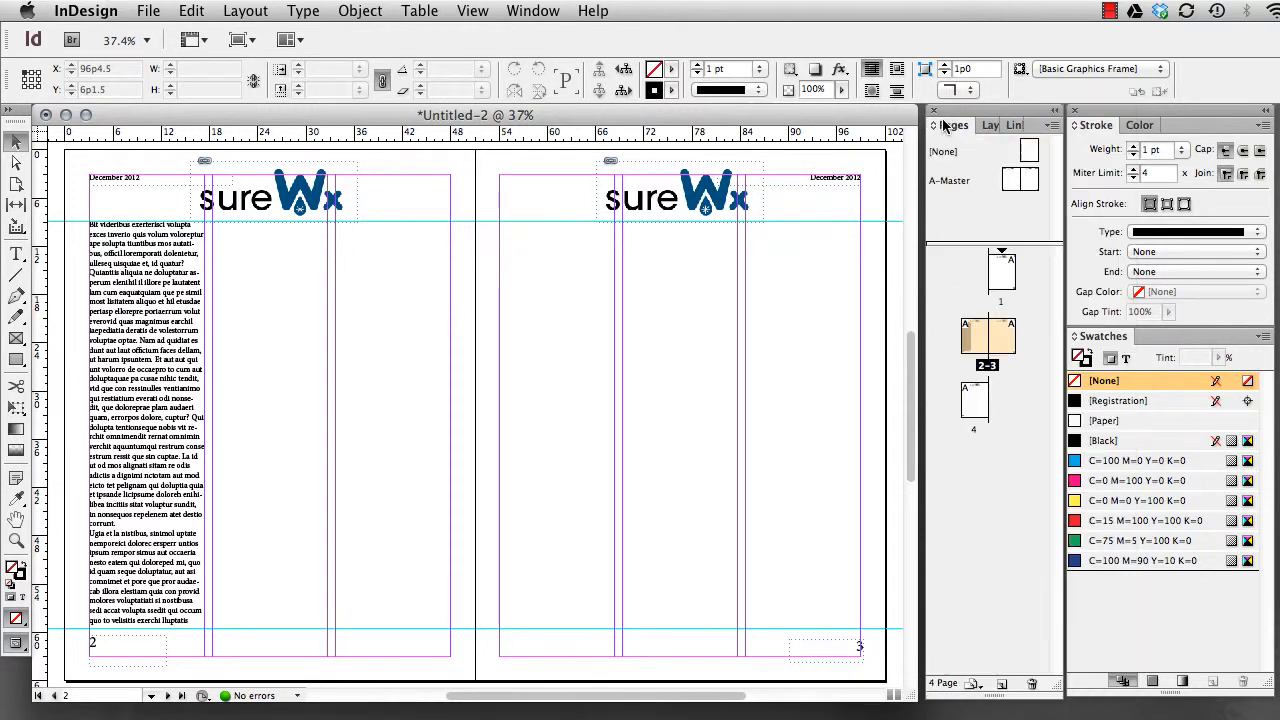
# - On A-Master's left page, create a column-wide text frame of placeholder text between the guides and move it to the middle column at X 18p4
pyautogui.doubleClick(1020, 183)
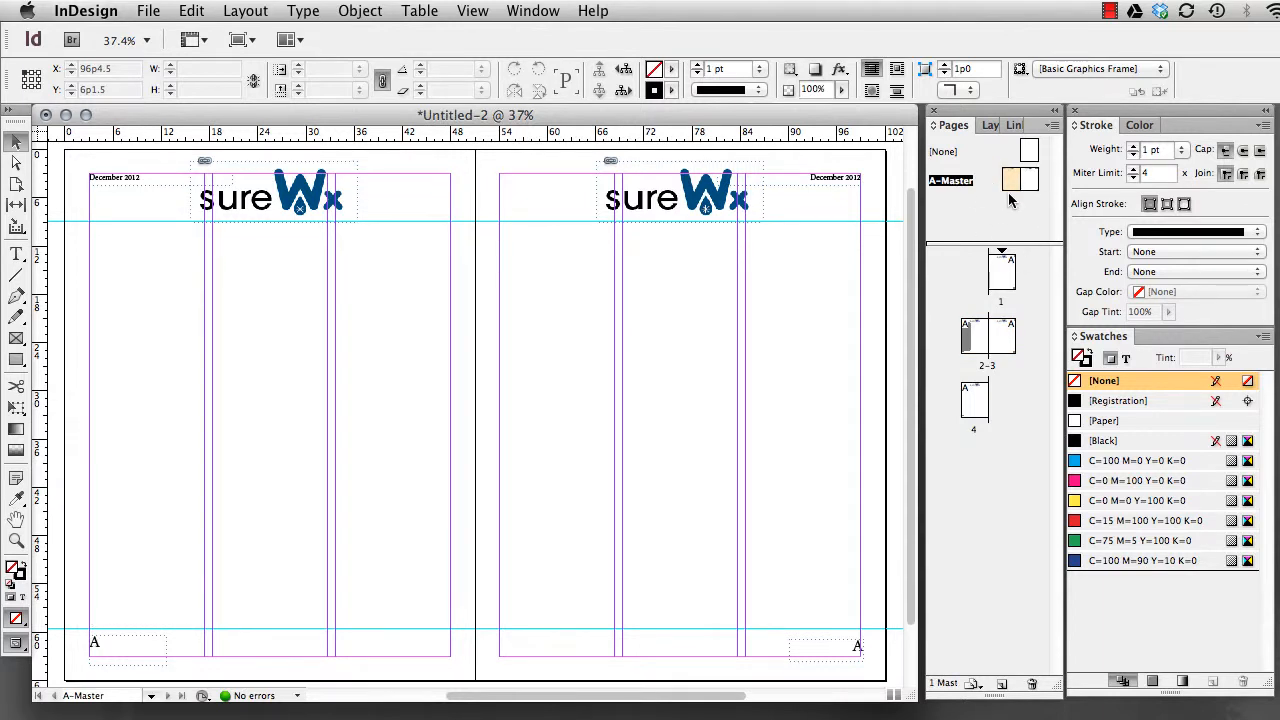
pyautogui.click(17, 252)
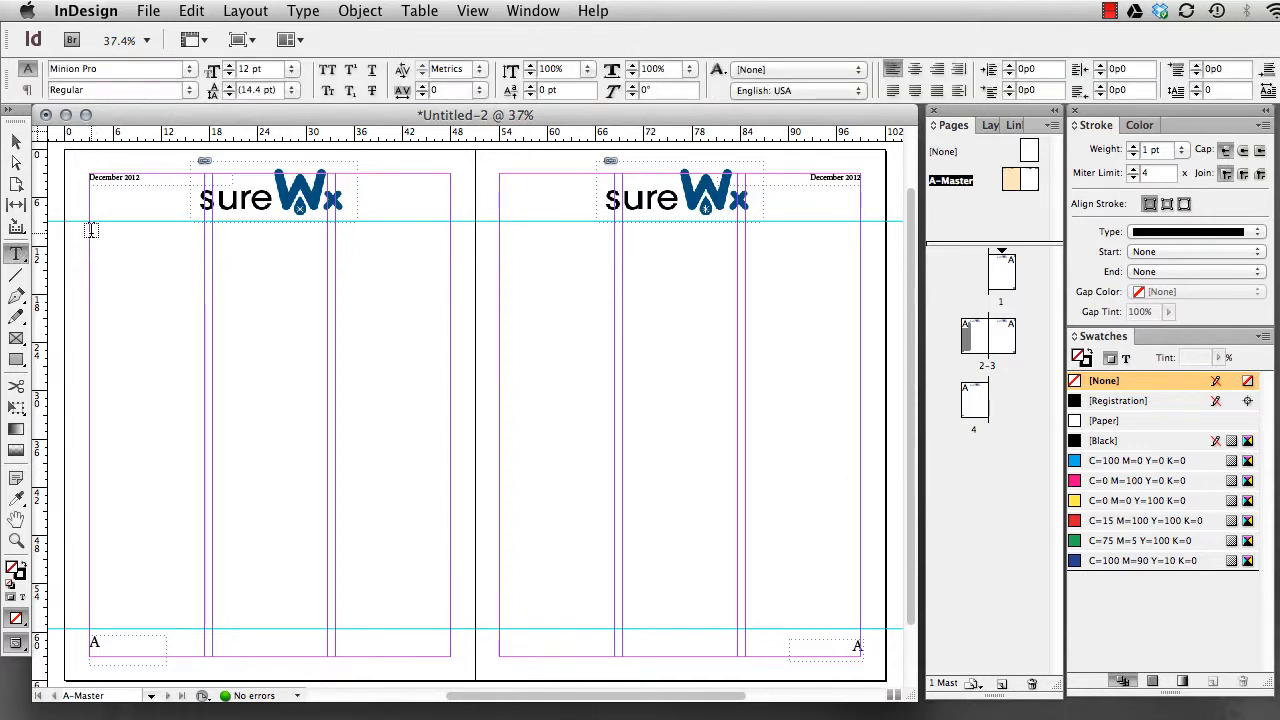
pyautogui.moveTo(90, 221); pyautogui.dragTo(204, 632)
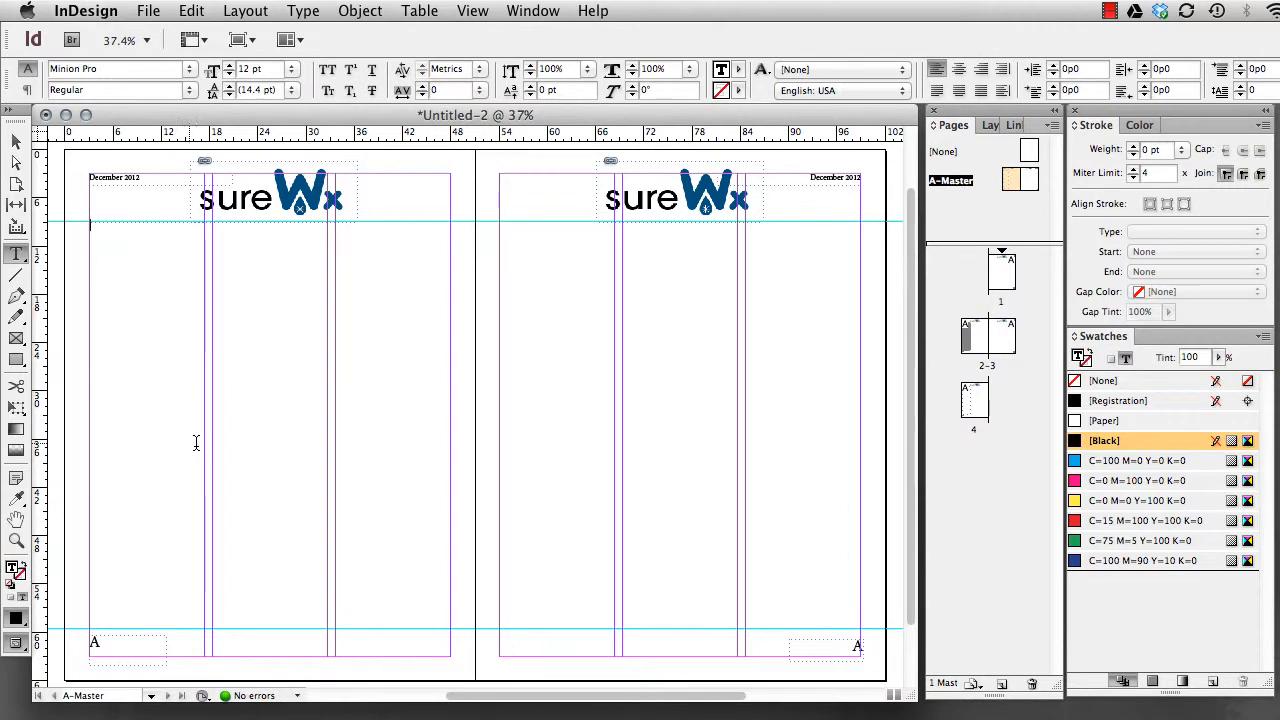
pyautogui.rightClick(140, 243)
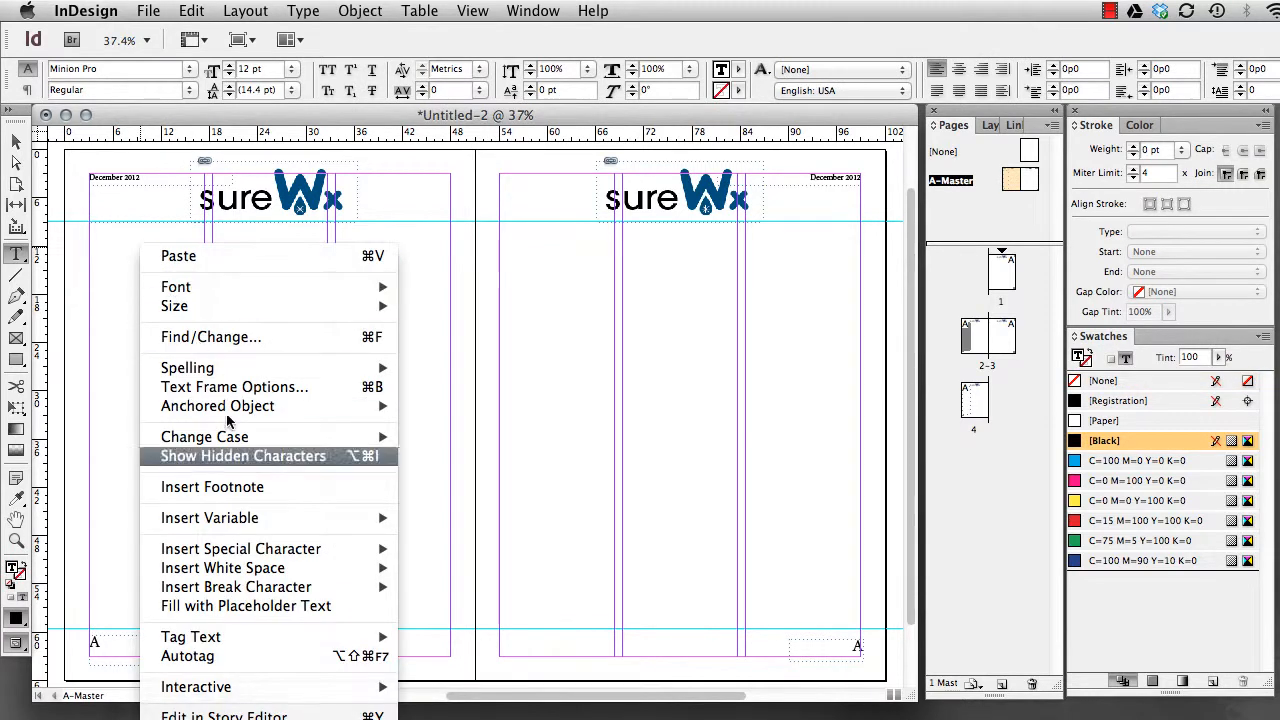
pyautogui.click(272, 605)
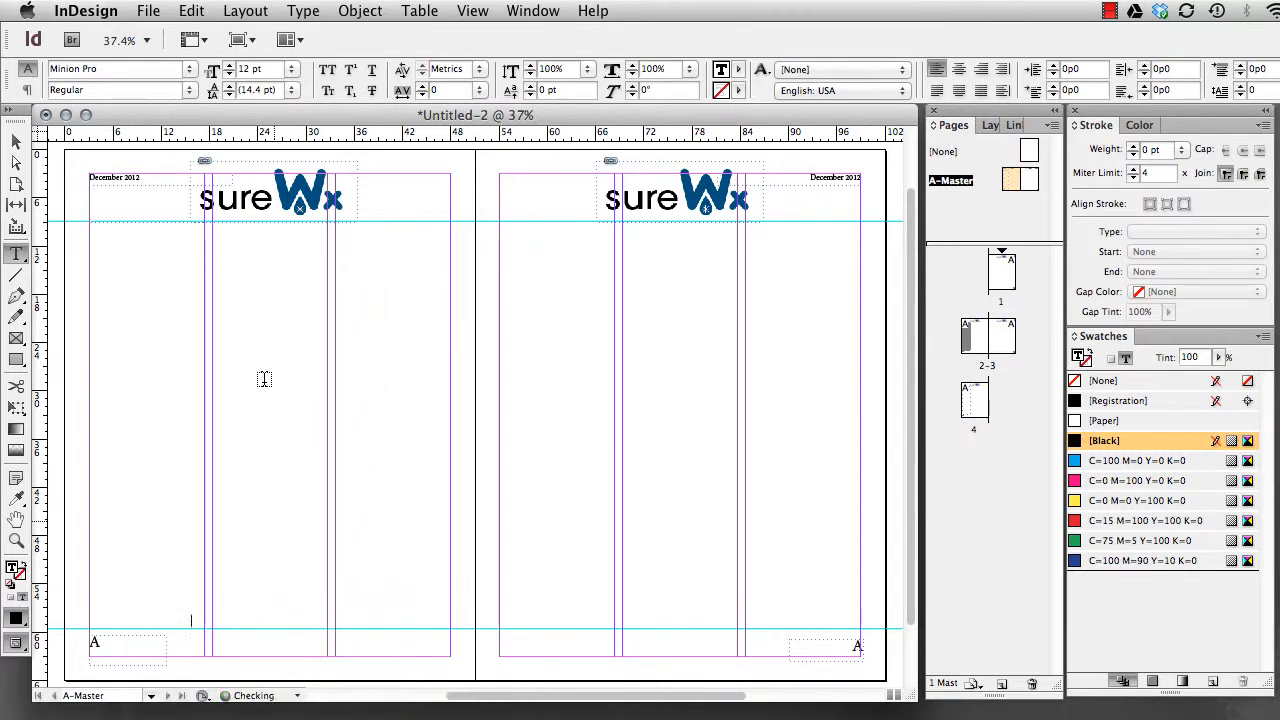
pyautogui.click(15, 142)
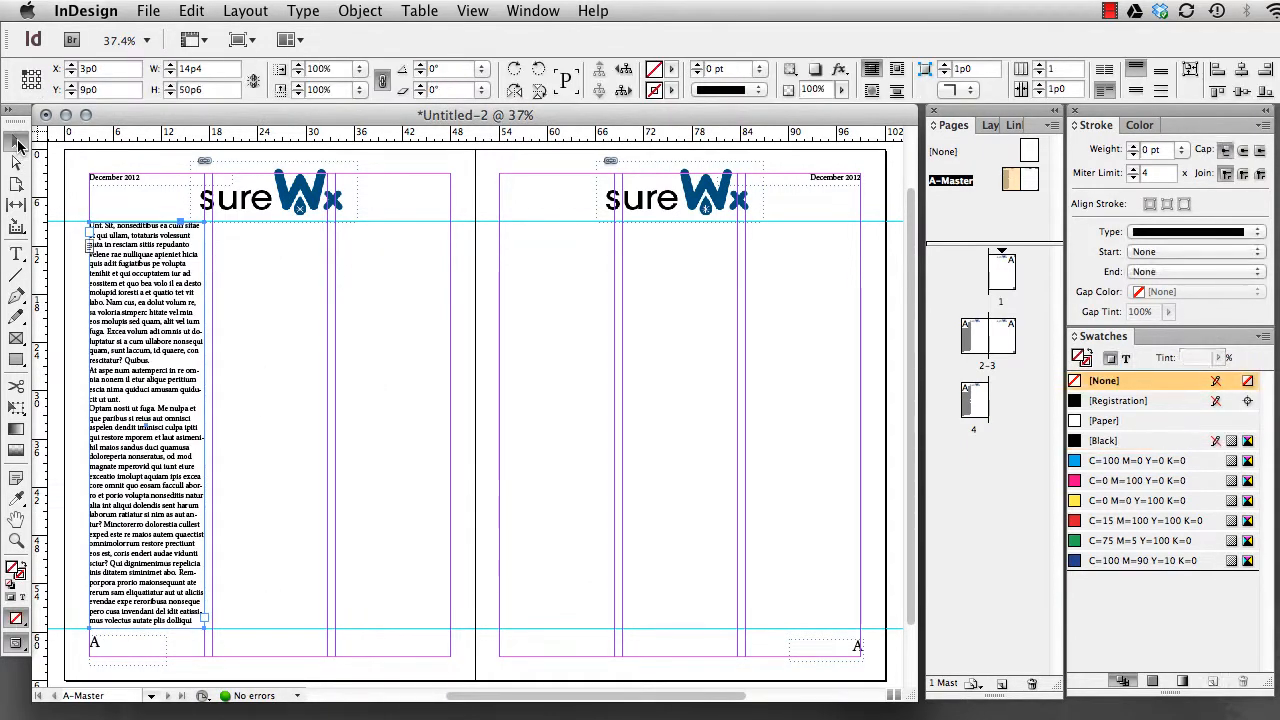
pyautogui.moveTo(127, 288); pyautogui.dragTo(249, 287)
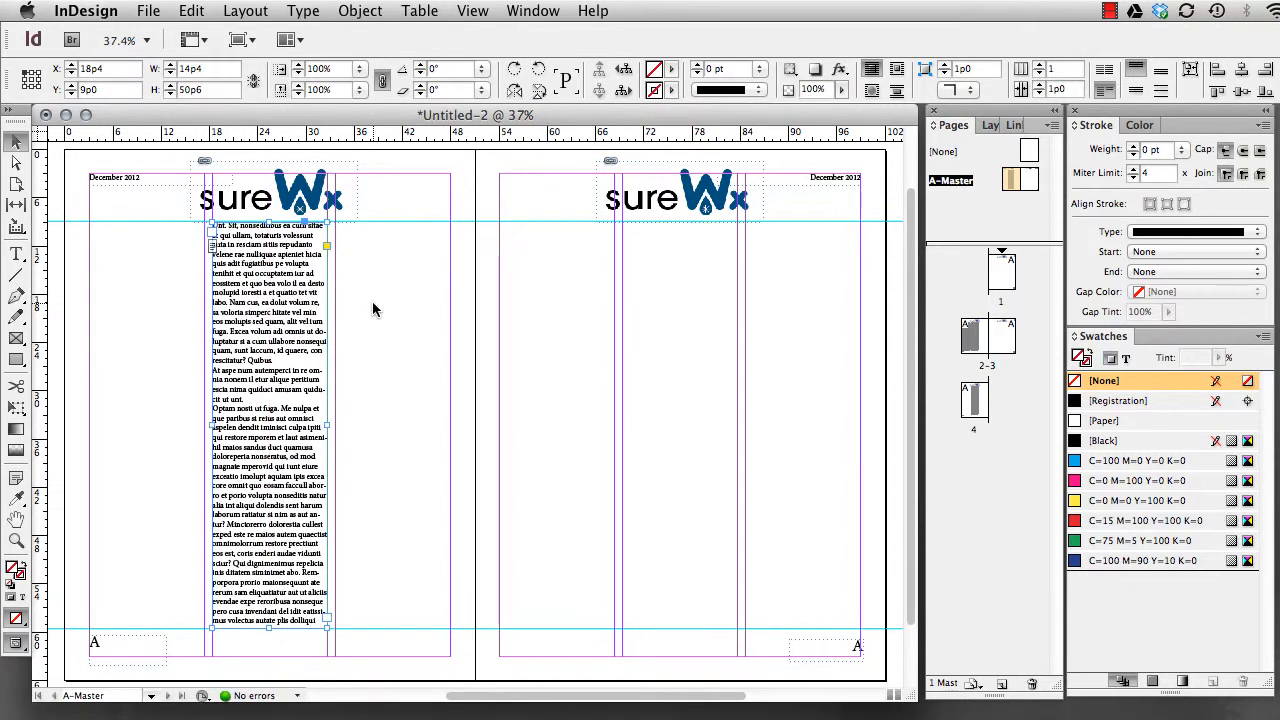
# - Examine the master placeholder text on the page 2-3 spread and page 4, and return to A-Master to select its text frame
pyautogui.doubleClick(993, 341)
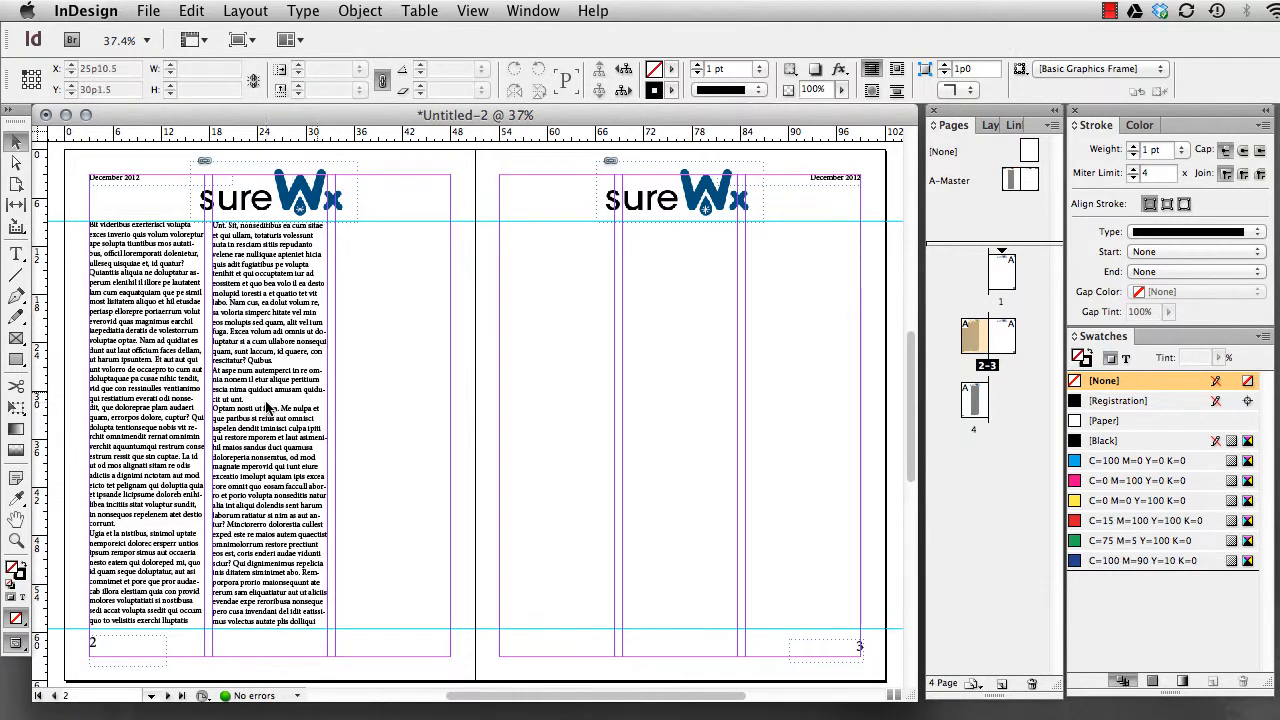
pyautogui.doubleClick(974, 400)
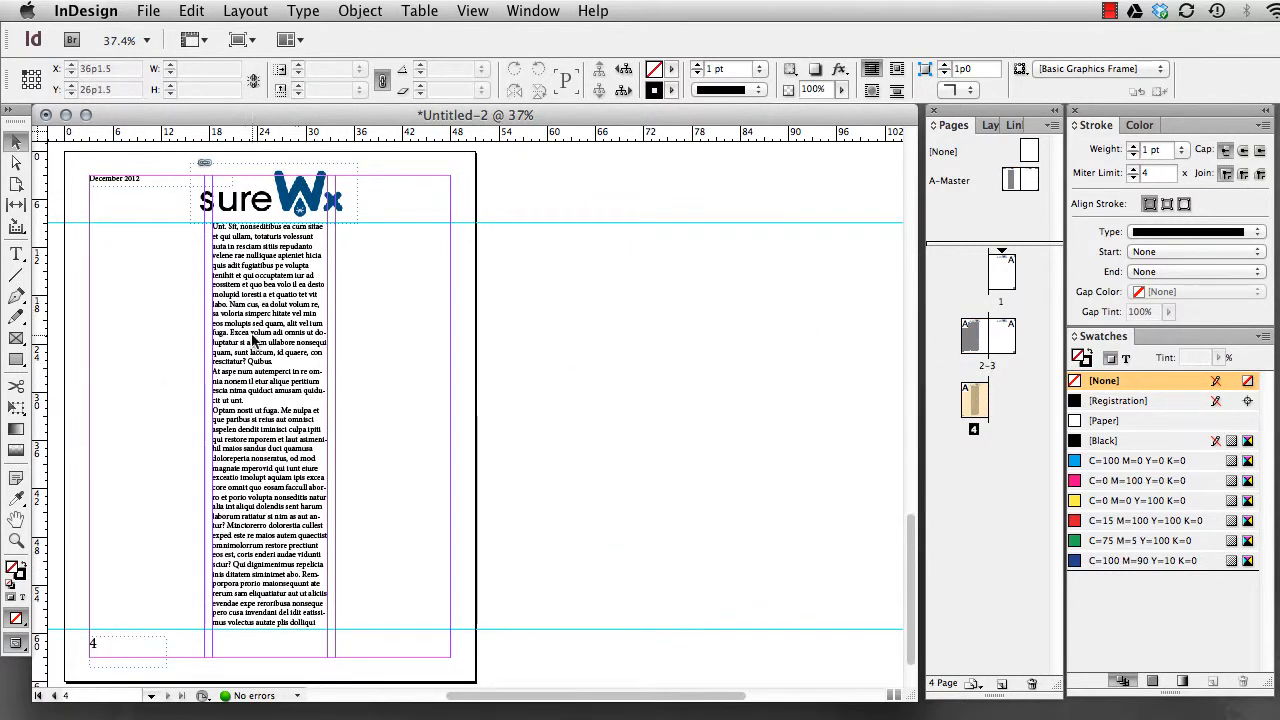
pyautogui.doubleClick(975, 338)
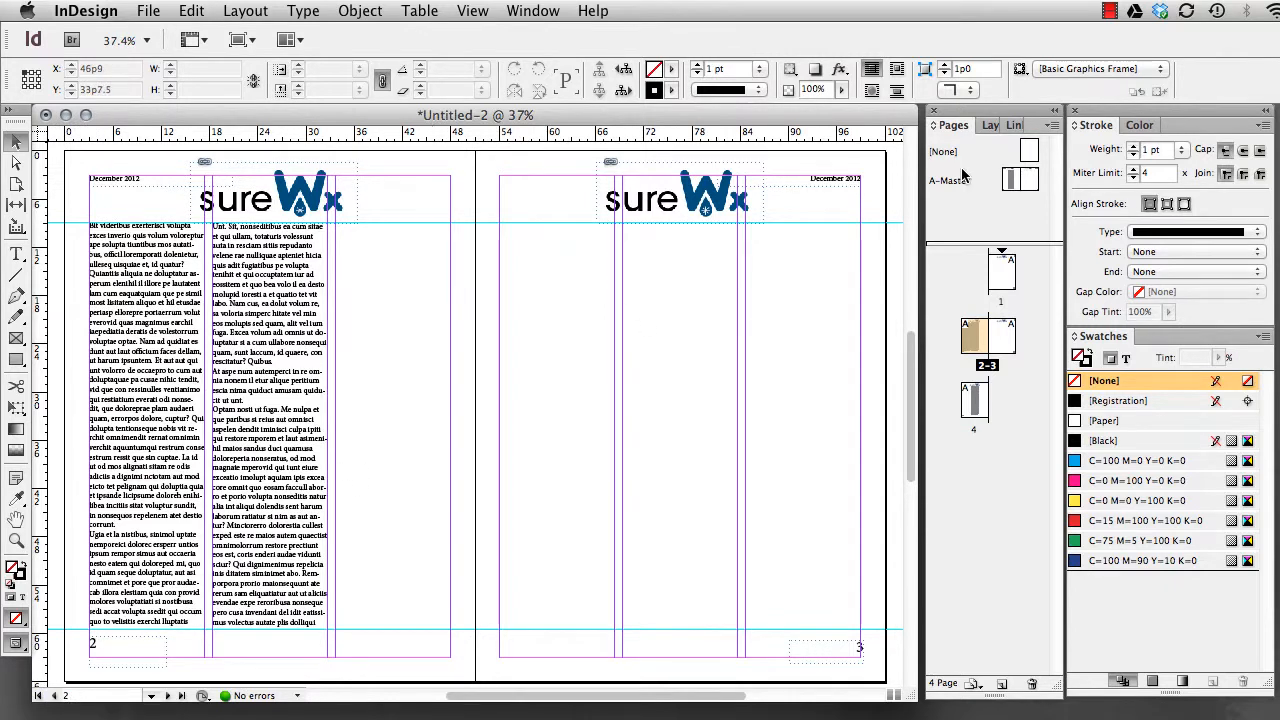
pyautogui.doubleClick(1015, 180)
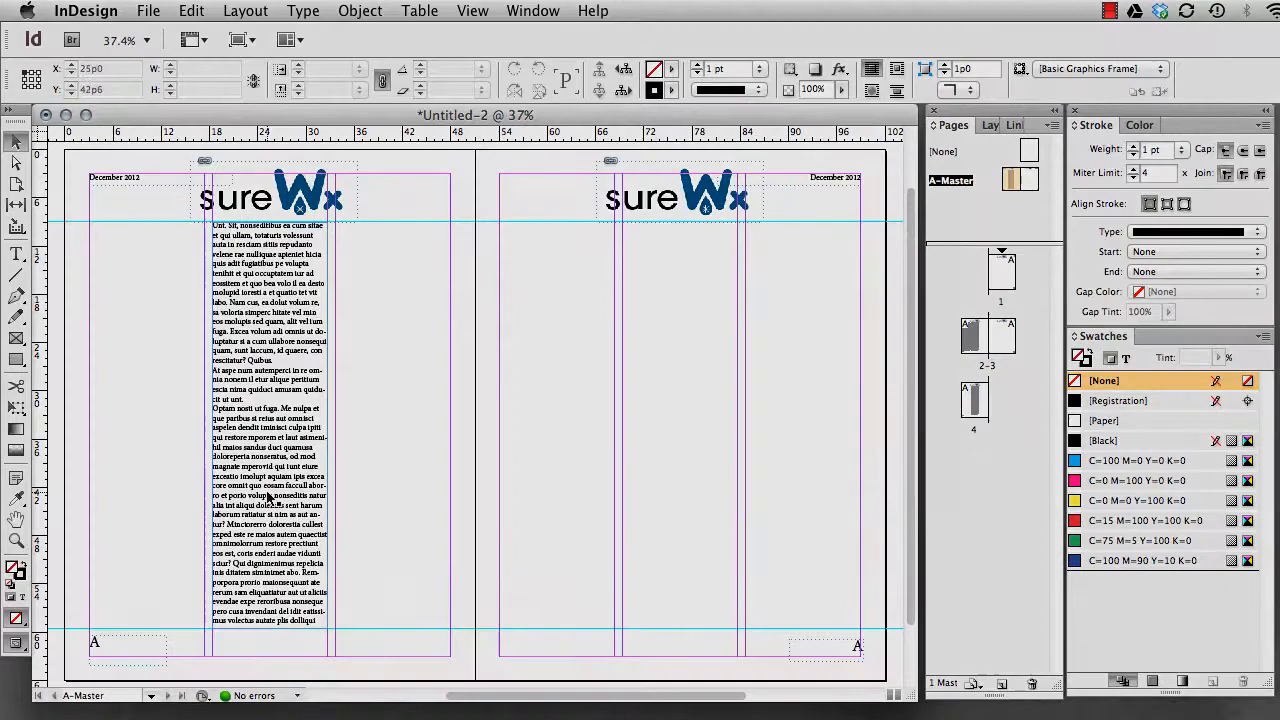
pyautogui.click(268, 495)
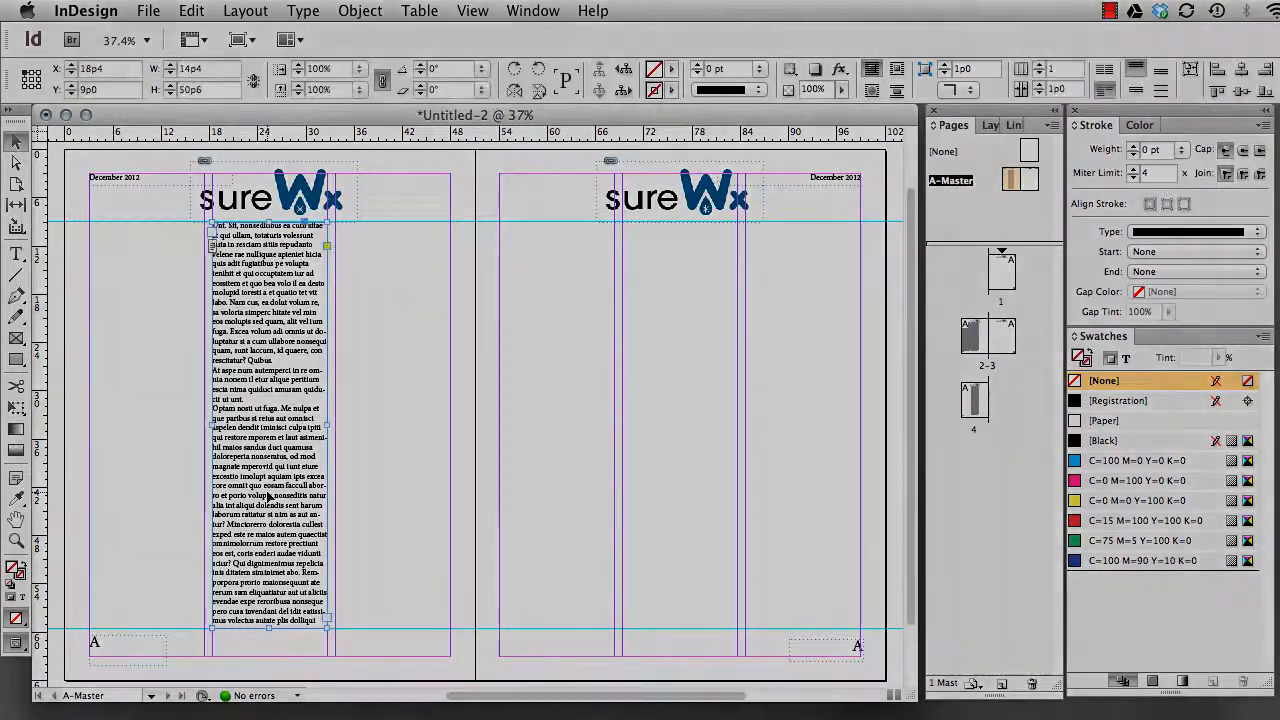